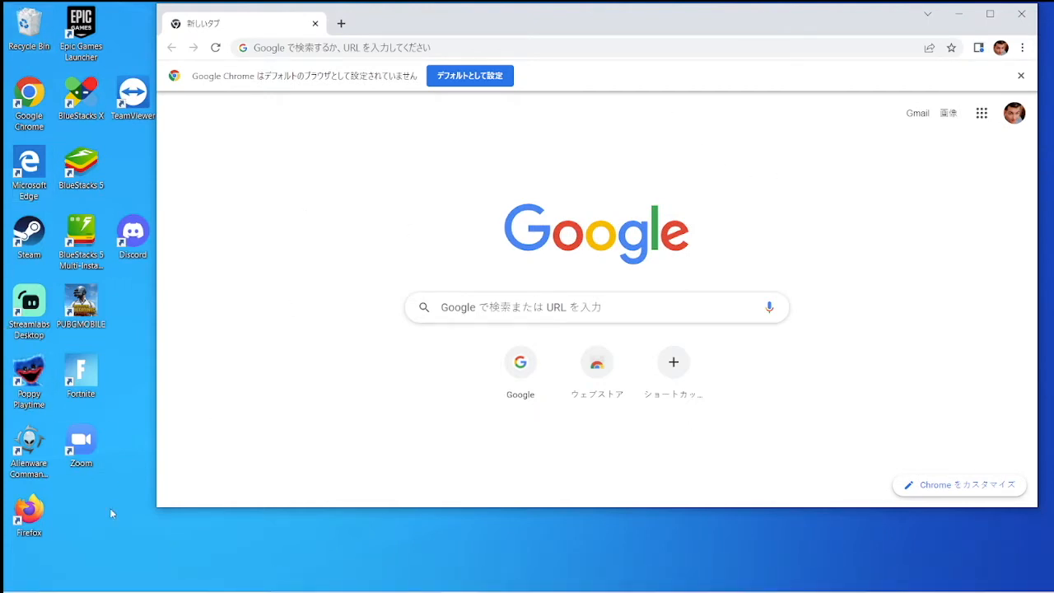
# Step: Close the Alienware Command Center and search Google for virtualbox
pyautogui.doubleClick(41, 444)
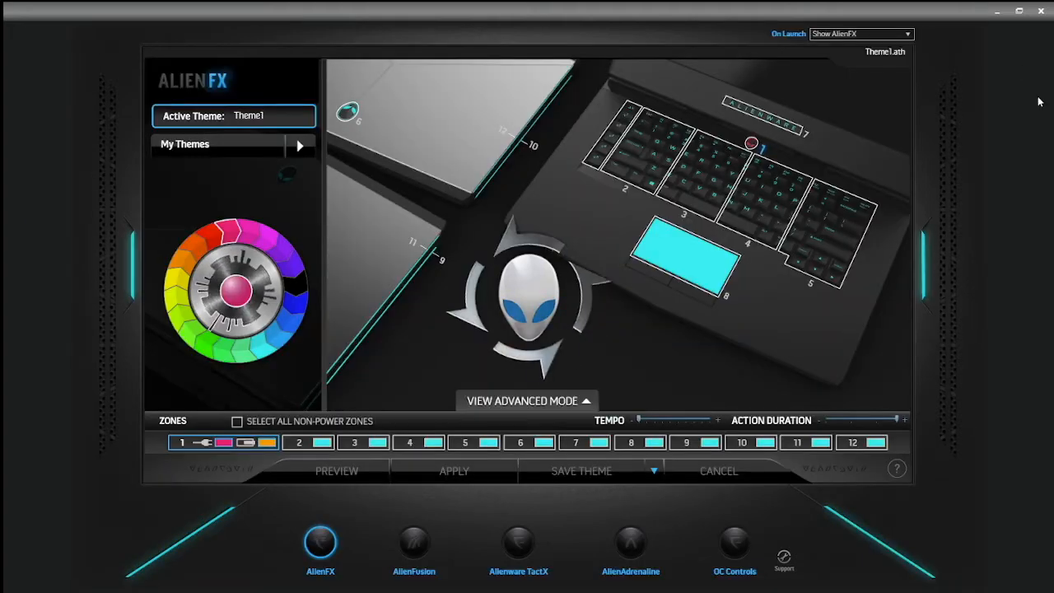
pyautogui.click(1042, 14)
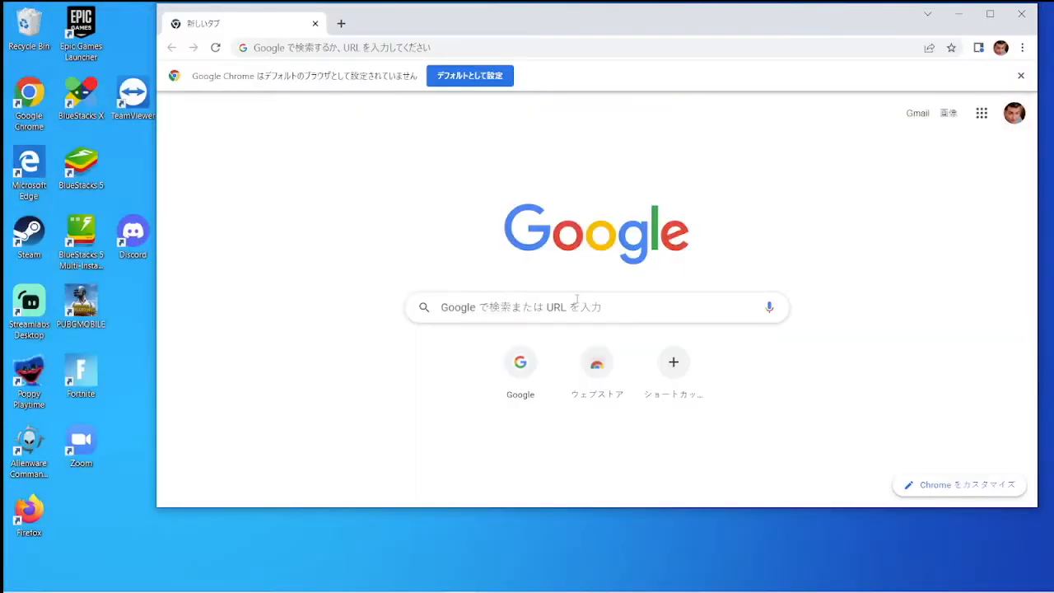
pyautogui.click(576, 299)
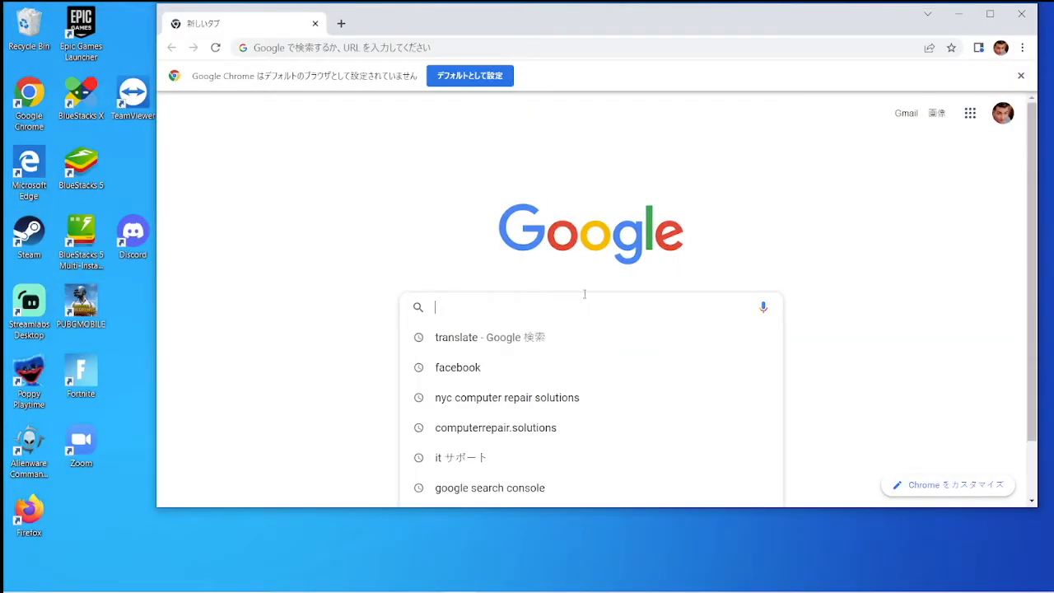
pyautogui.write('open')
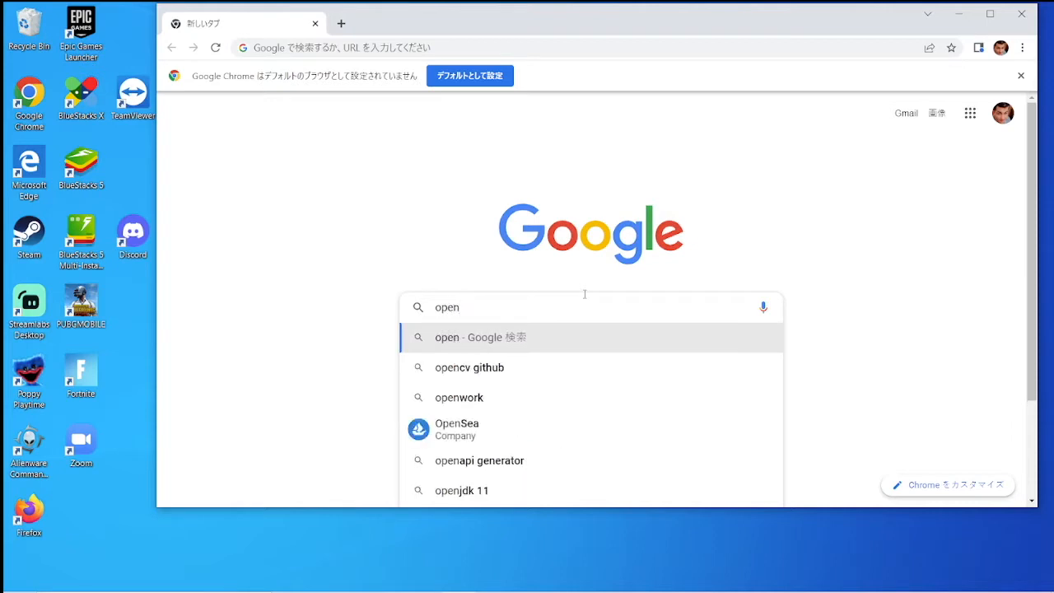
pyautogui.press('BackSpace')
pyautogui.press('BackSpace')
pyautogui.press('BackSpace')
pyautogui.press('BackSpace')
pyautogui.write('virtu')
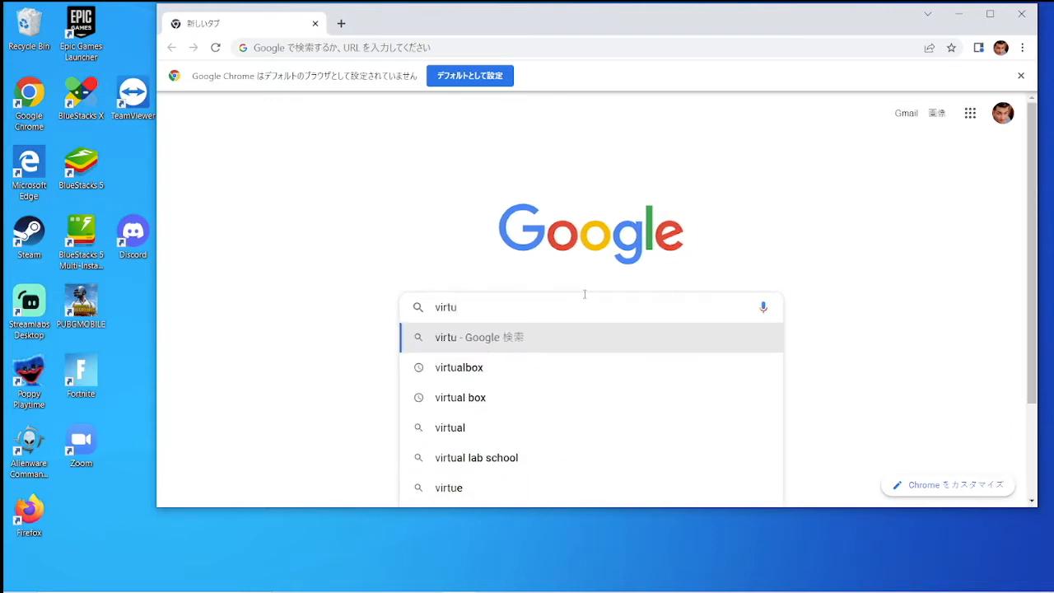
pyautogui.press('Down')
pyautogui.press('Return')
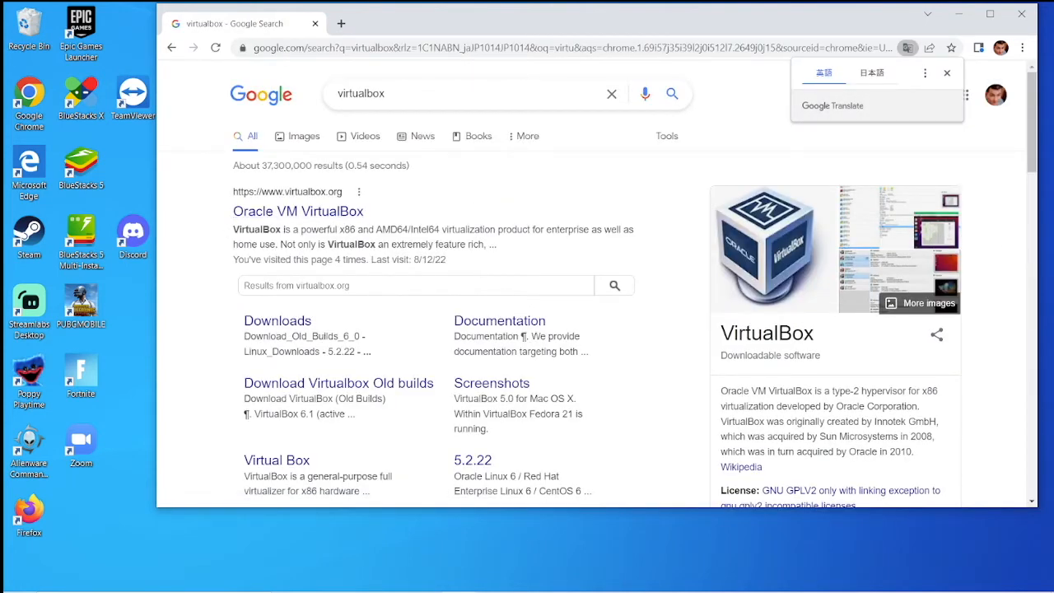
# Step: From virtualbox.org, download the VirtualBox 6.1.36 Windows hosts installer and open a blank tab
pyautogui.click(947, 72)
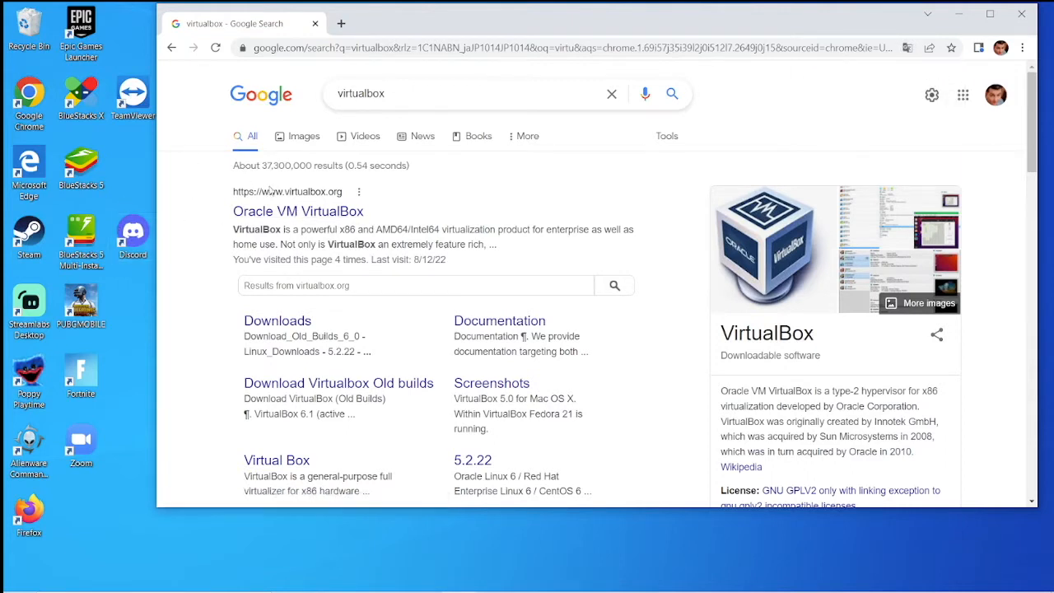
pyautogui.click(730, 239)
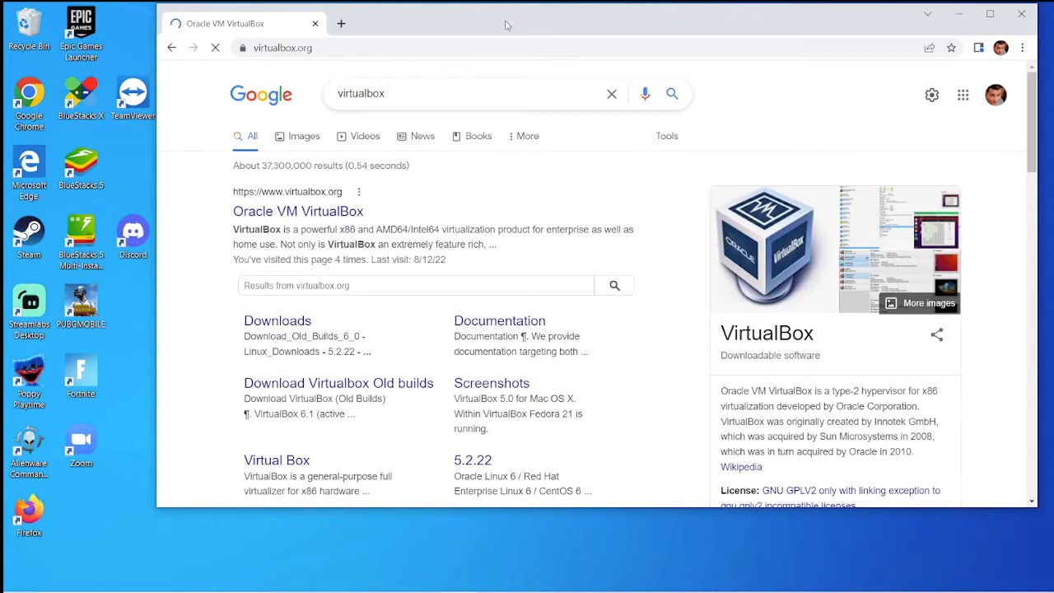
pyautogui.moveTo(511, 15); pyautogui.dragTo(404, 39)
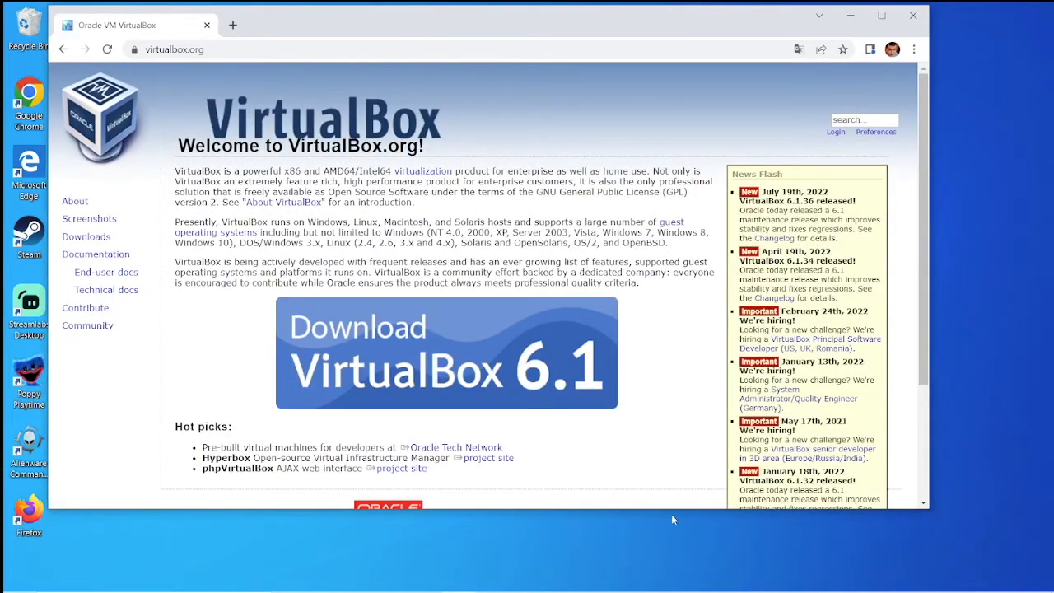
pyautogui.click(402, 350)
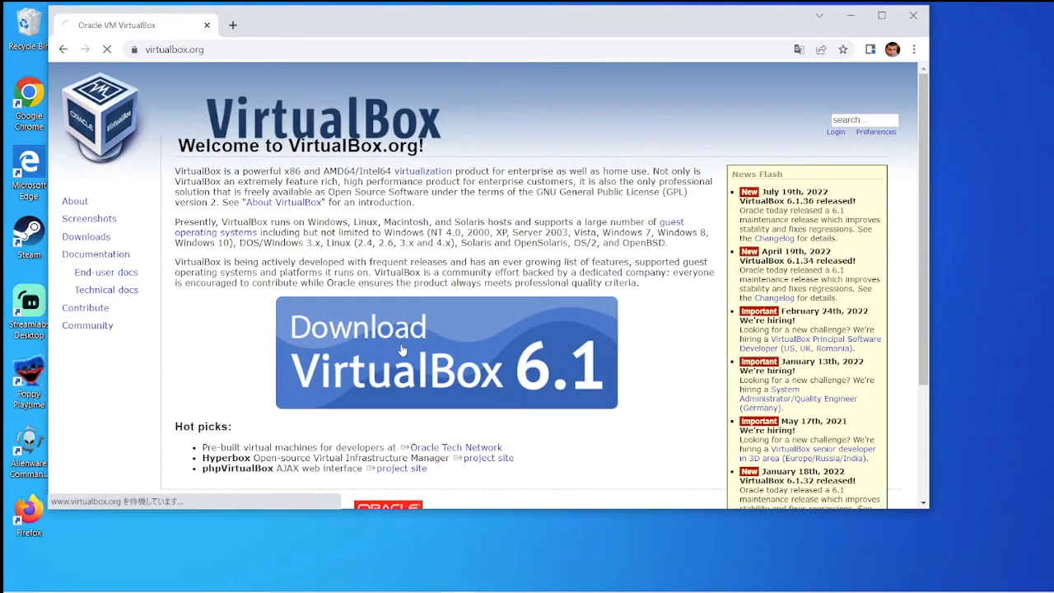
pyautogui.moveTo(721, 28); pyautogui.dragTo(758, 26)
pyautogui.click(305, 319)
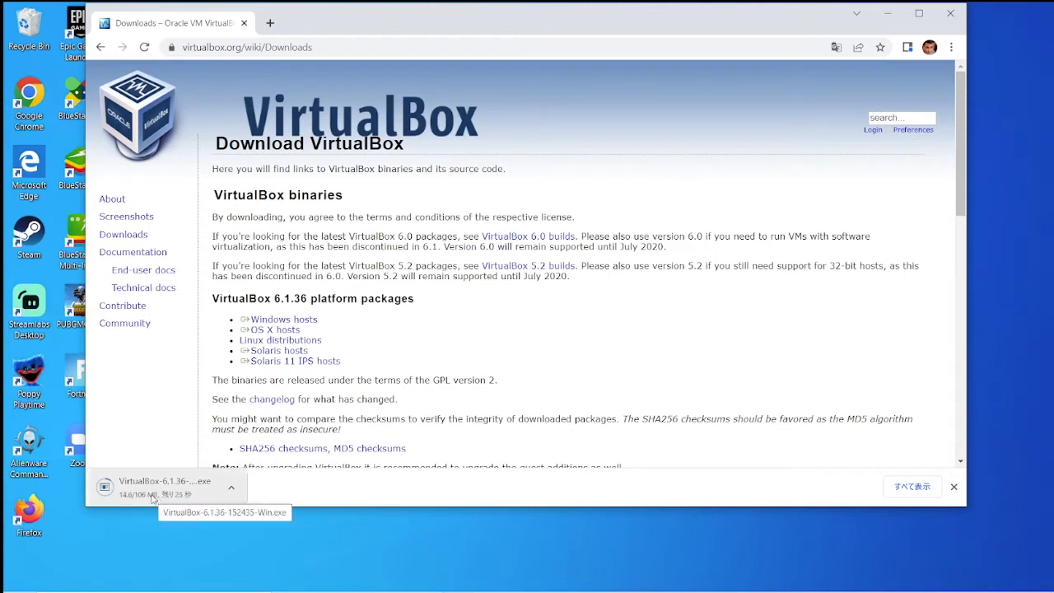
pyautogui.doubleClick(268, 299)
pyautogui.click(345, 122)
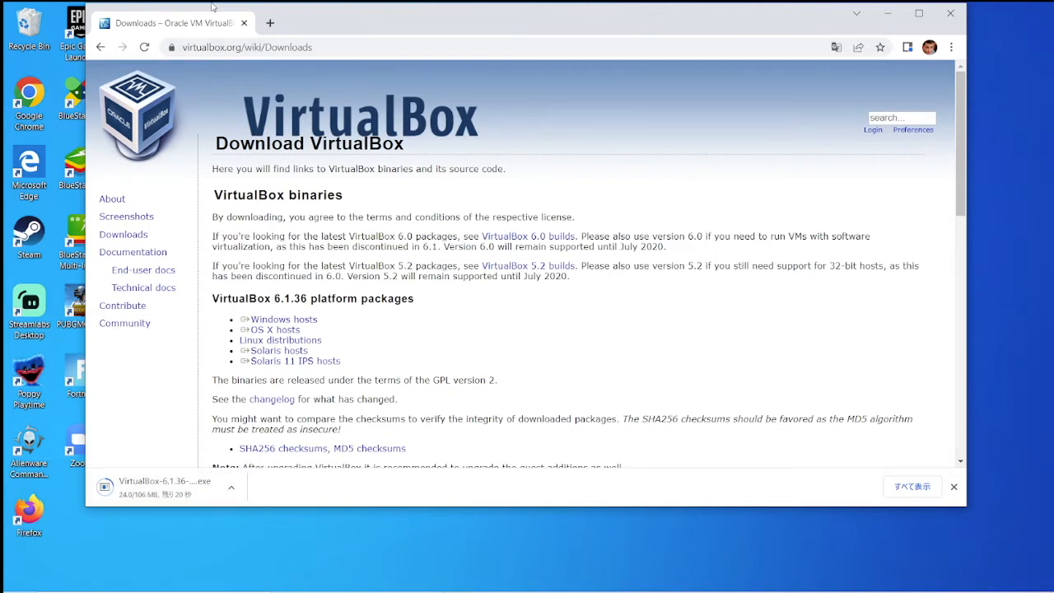
pyautogui.click(269, 25)
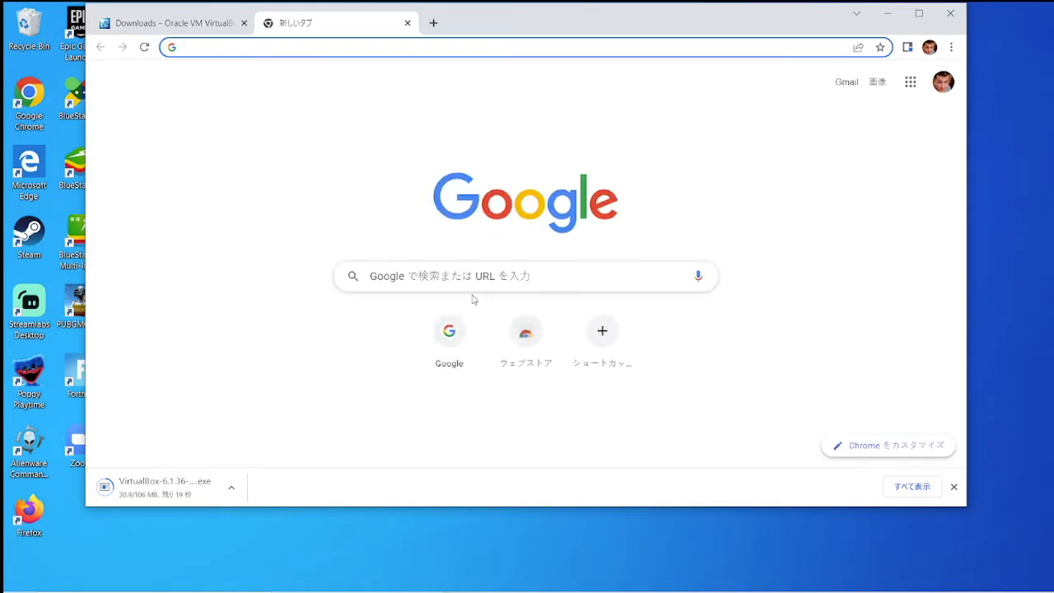
# Step: Search Google for ubuntu and open ubuntu.com, accepting its cookie settings
pyautogui.click(474, 276)
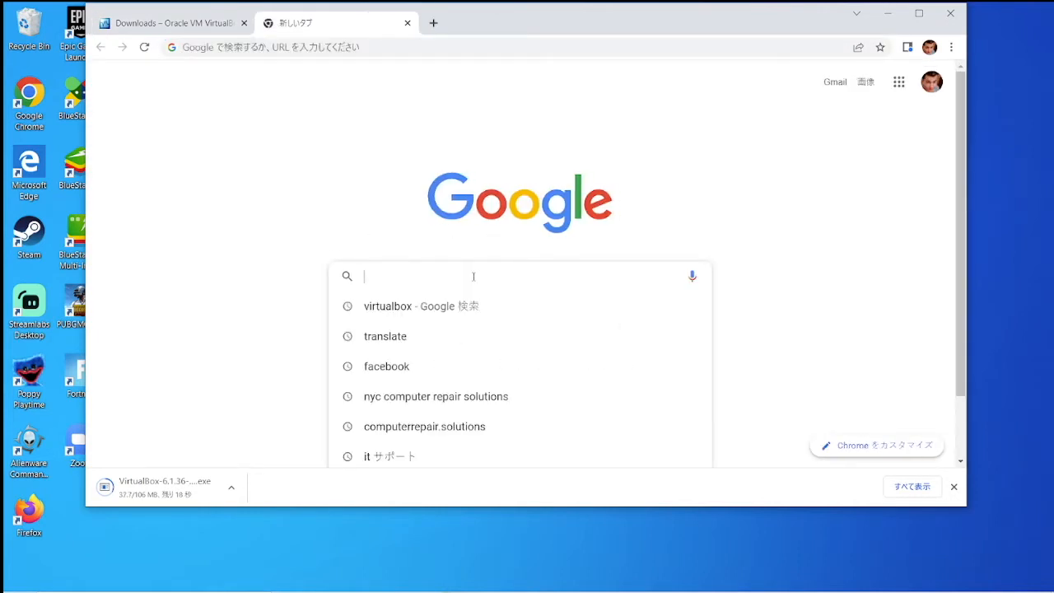
pyautogui.write('ubuntu')
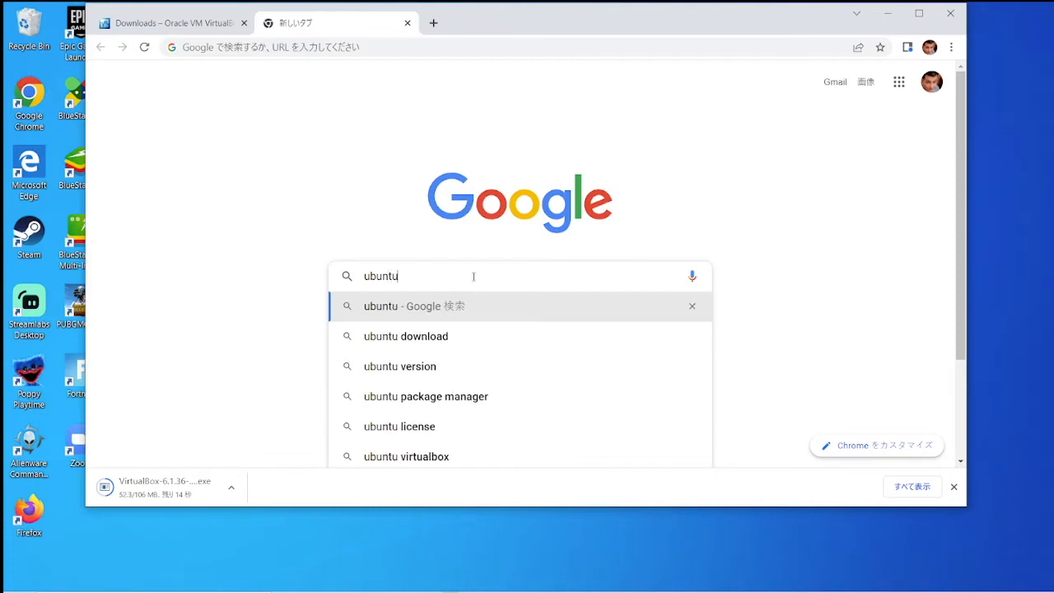
pyautogui.press('Return')
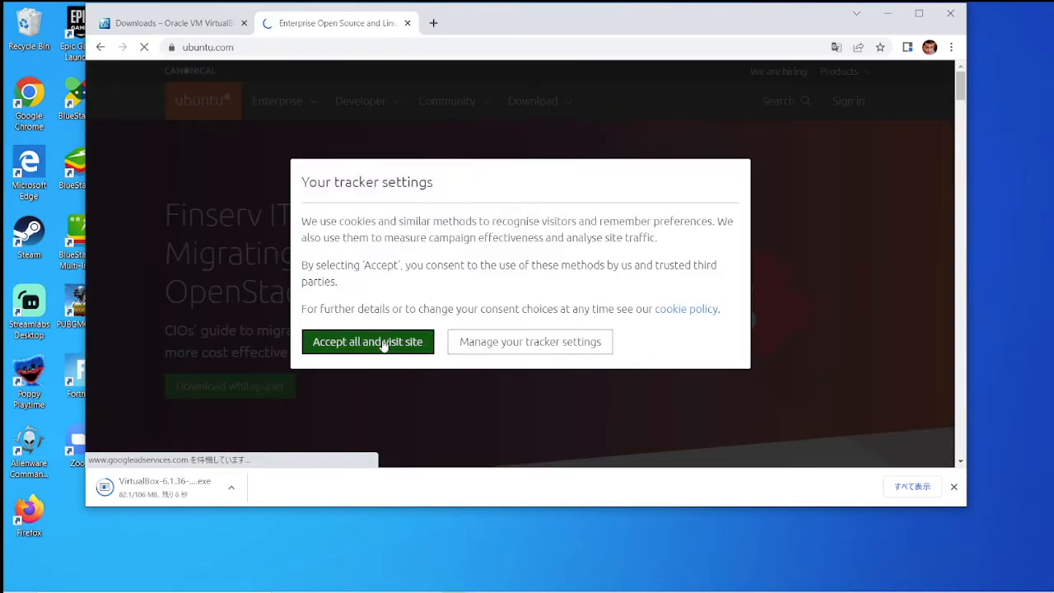
pyautogui.click(384, 343)
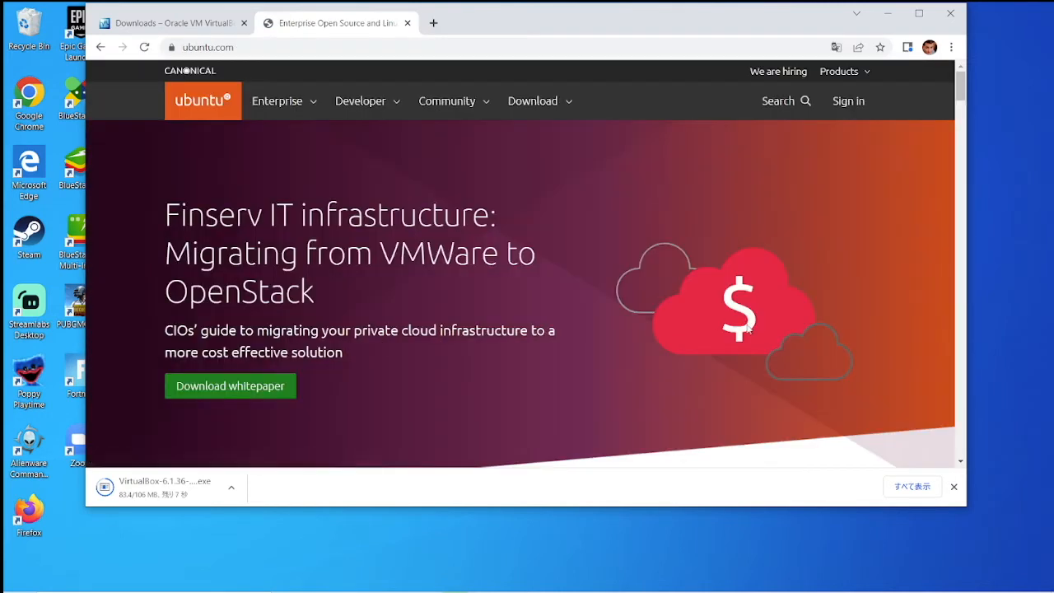
# Step: Download Ubuntu Desktop 22.04 LTS and launch the downloaded VirtualBox installer
pyautogui.click(551, 102)
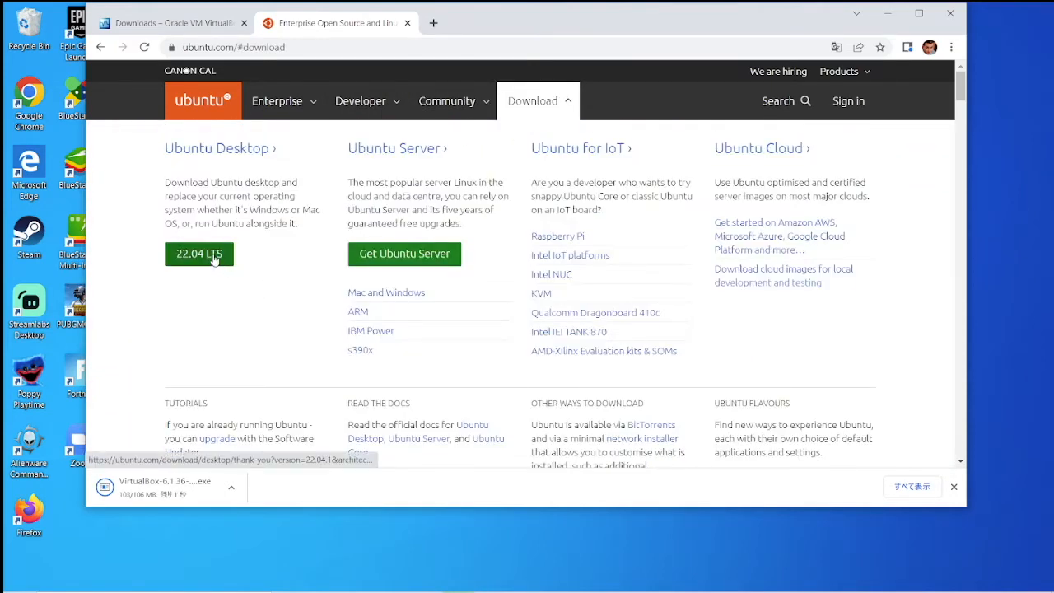
pyautogui.click(214, 256)
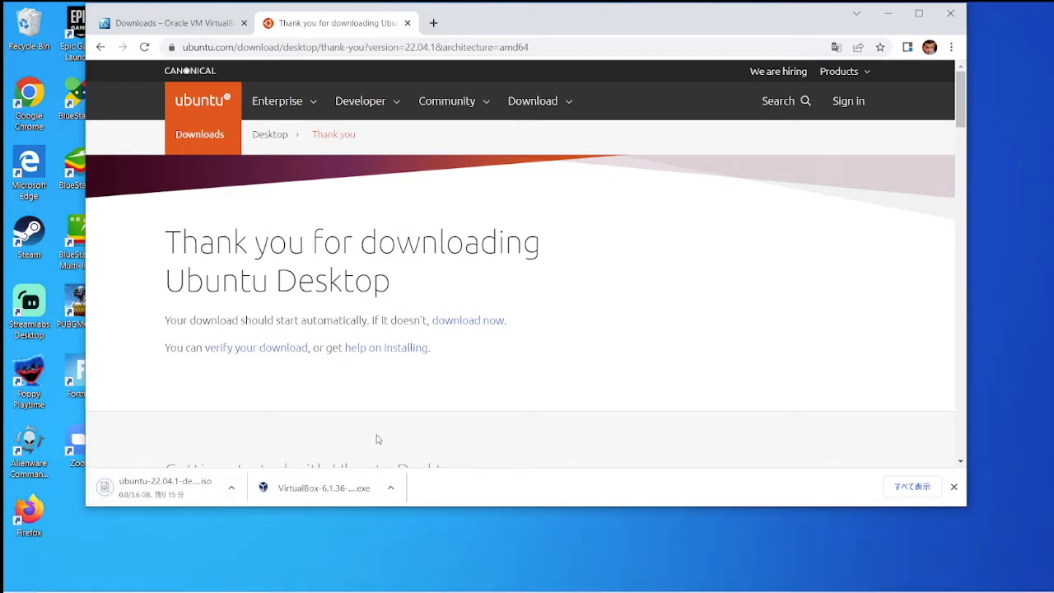
pyautogui.click(346, 498)
pyautogui.moveTo(579, 27); pyautogui.dragTo(558, 28)
# Step: Install VirtualBox 6.1.36 with the default folder, features and shortcuts, accepting the network reset warning
pyautogui.click(500, 383)
pyautogui.moveTo(661, 19); pyautogui.dragTo(666, 50)
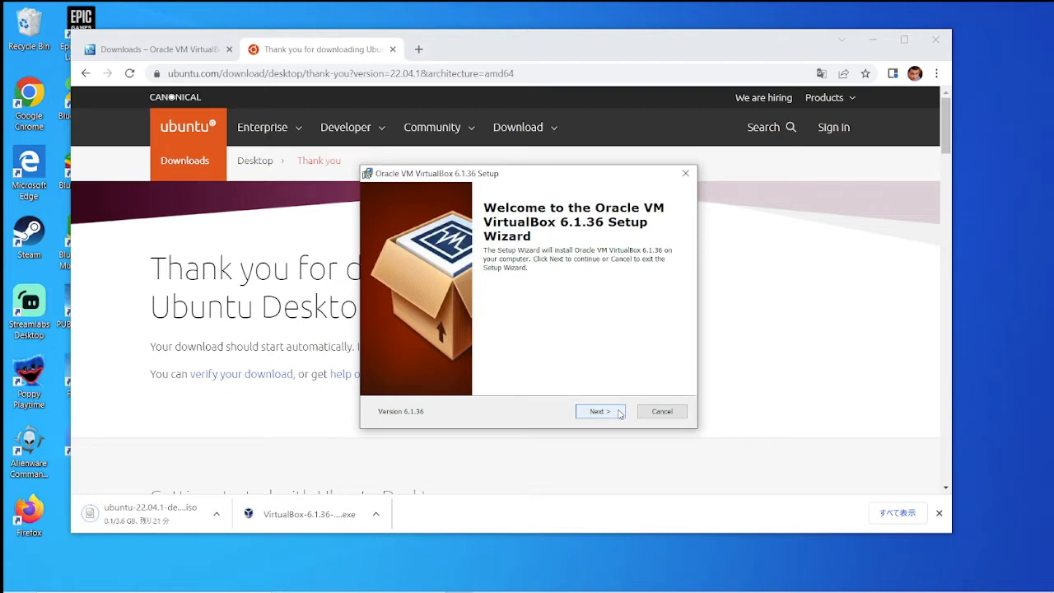
pyautogui.click(613, 418)
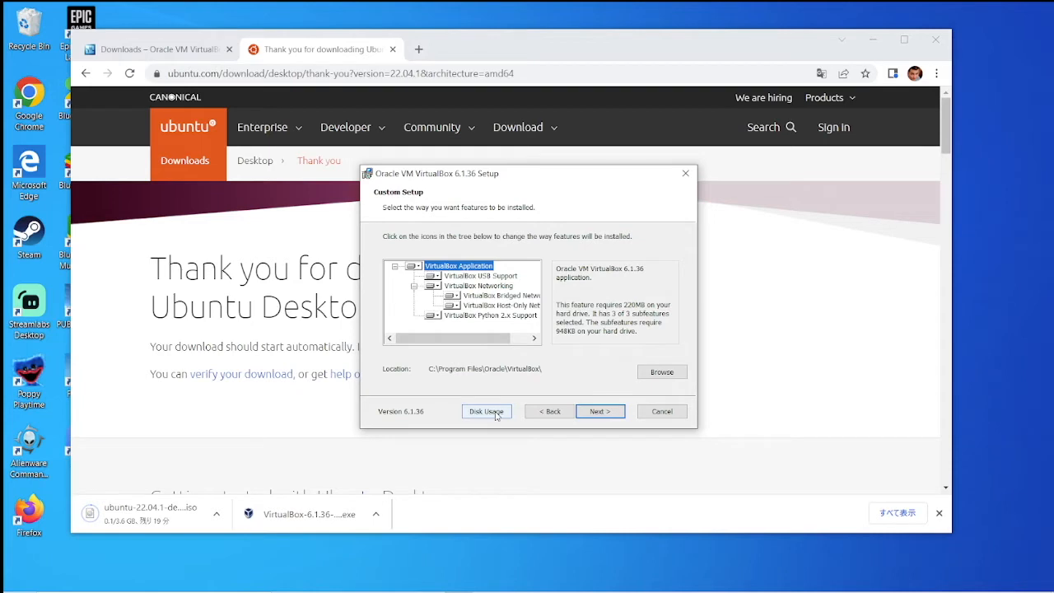
pyautogui.click(663, 372)
pyautogui.click(601, 412)
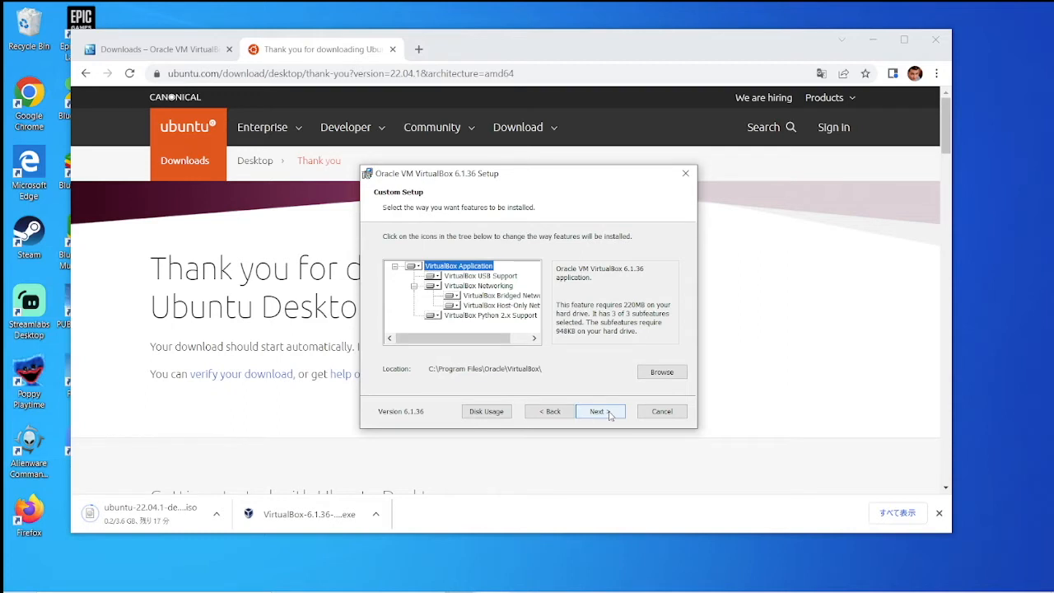
pyautogui.click(610, 415)
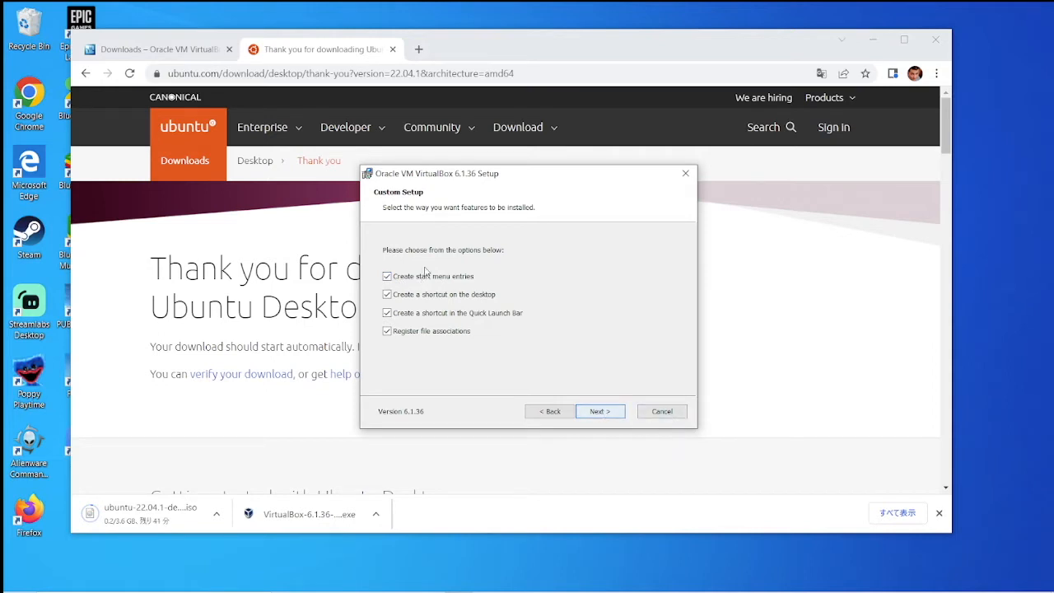
pyautogui.click(603, 415)
pyautogui.click(602, 415)
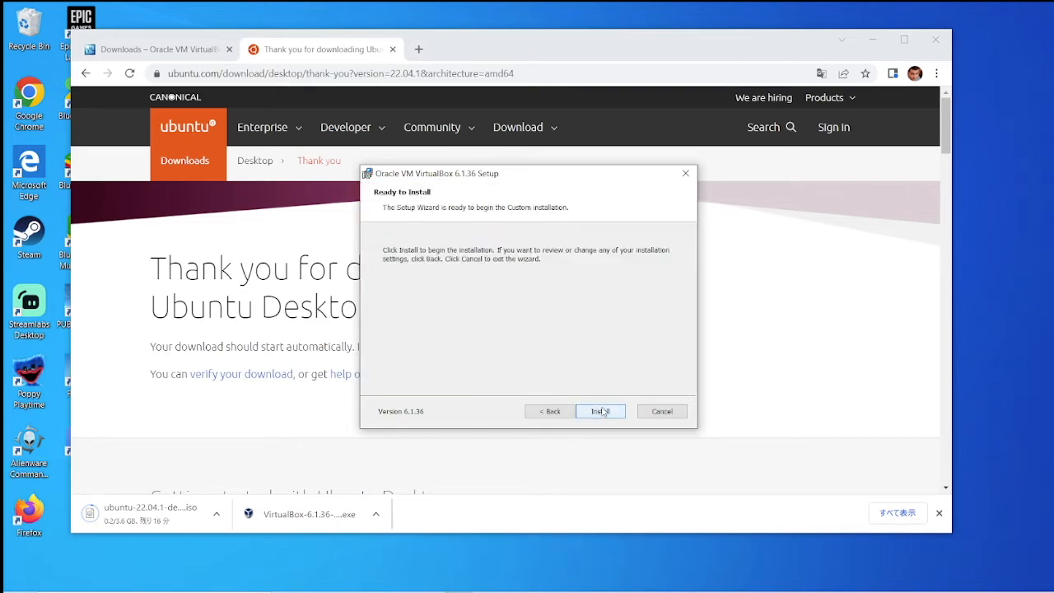
pyautogui.click(601, 412)
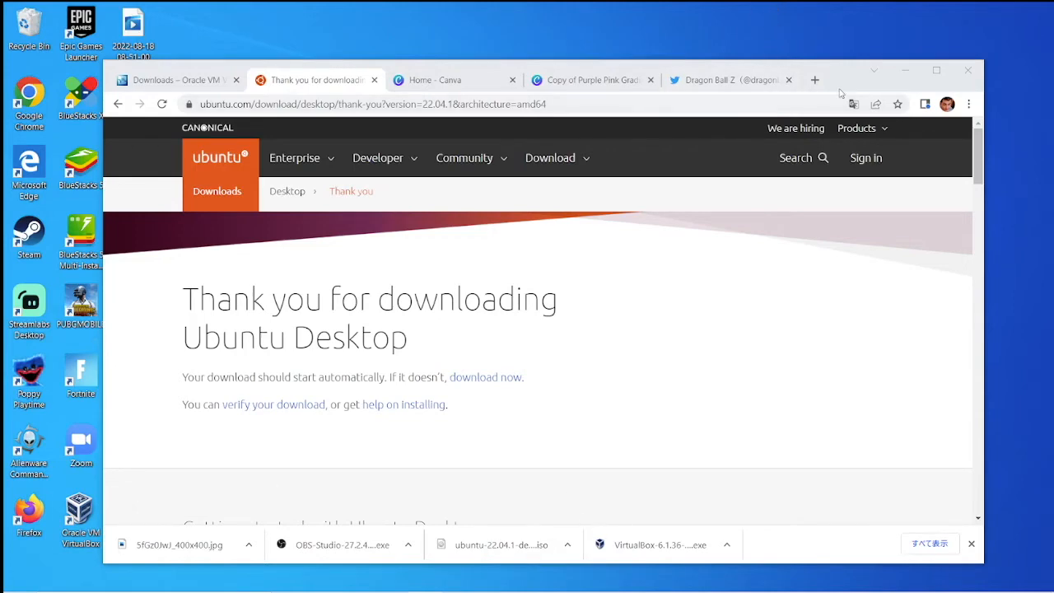
# Step: Copy the Ubuntu 22.04.1 ISO from Chrome's download bar onto the desktop
pyautogui.moveTo(821, 93); pyautogui.dragTo(972, 0)
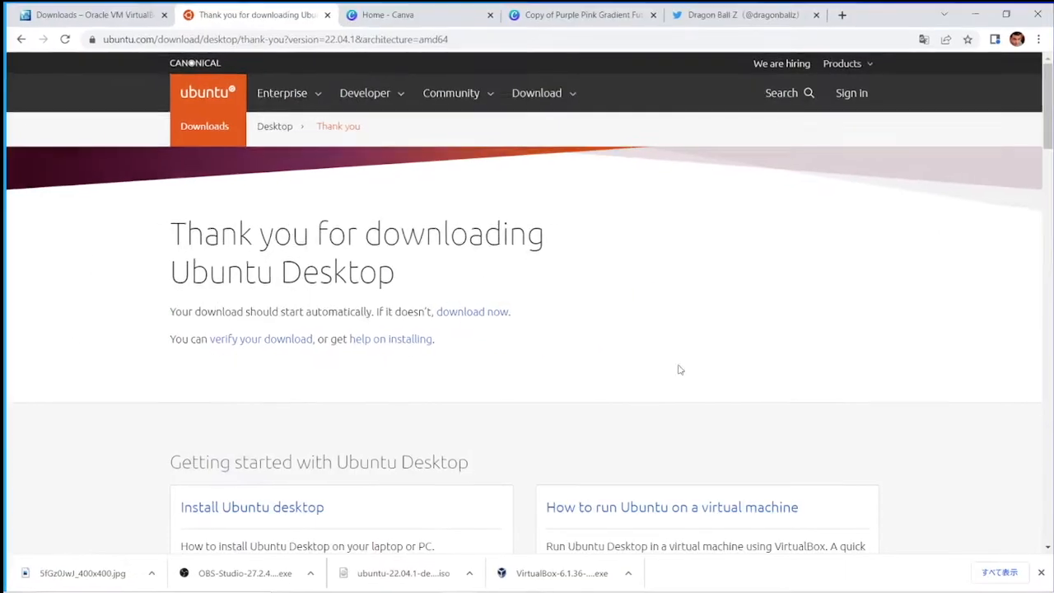
pyautogui.click(1006, 12)
pyautogui.moveTo(484, 545); pyautogui.dragTo(826, 35)
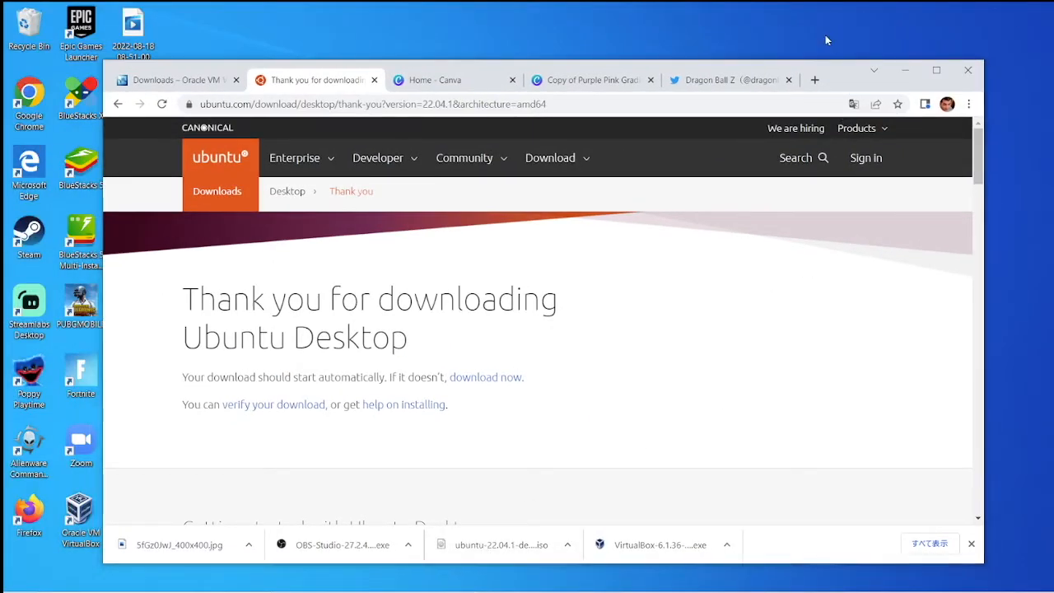
# Step: Minimize Chrome and finish the VirtualBox setup wizard
pyautogui.click(907, 71)
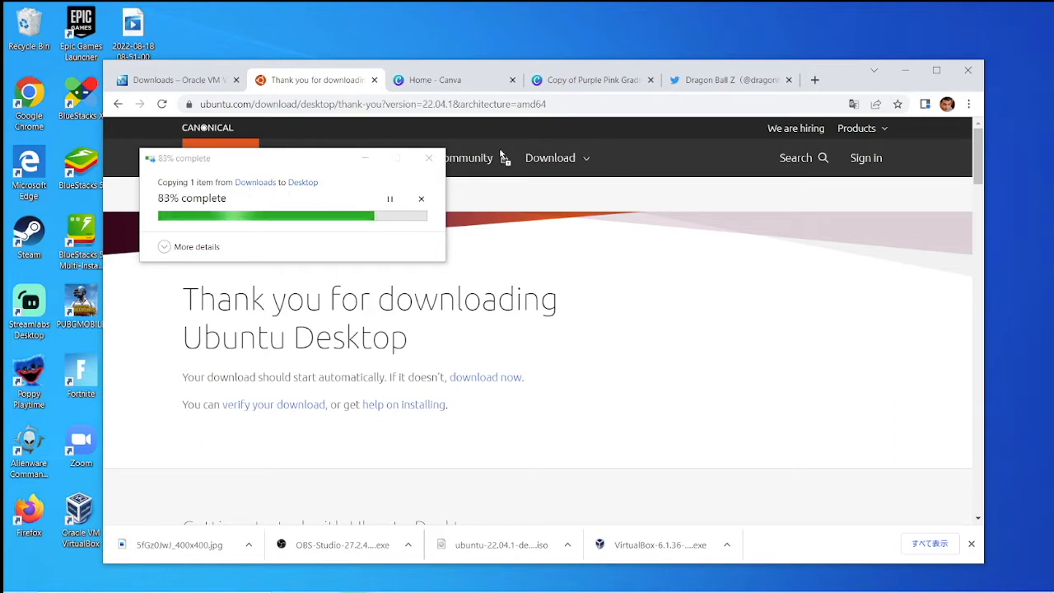
pyautogui.click(889, 69)
pyautogui.click(618, 430)
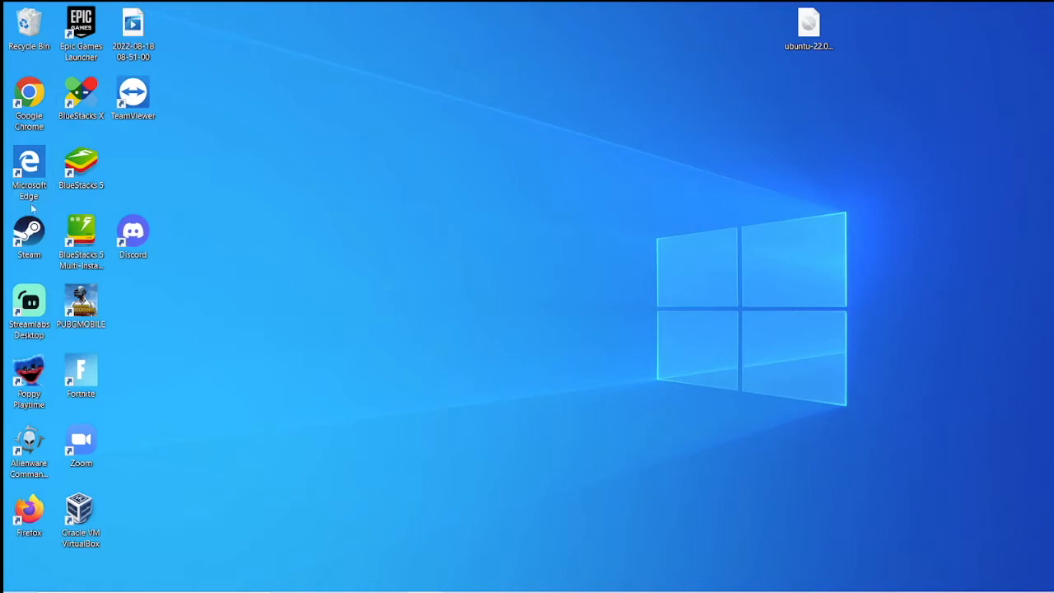
# Step: Start a new virtual machine and set its operating system type to Linux
pyautogui.moveTo(130, 227); pyautogui.dragTo(137, 157)
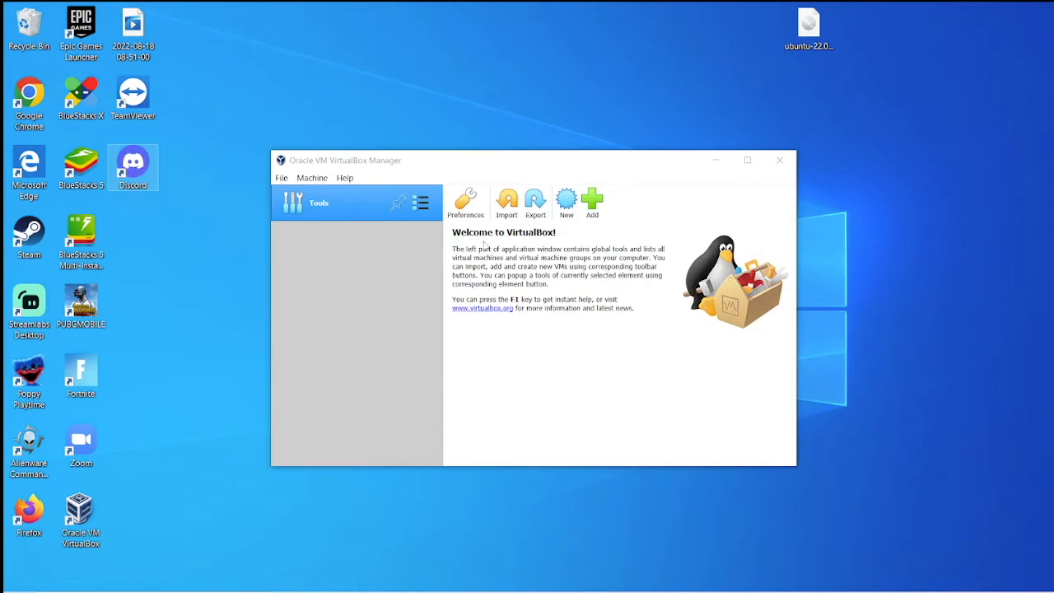
pyautogui.click(592, 202)
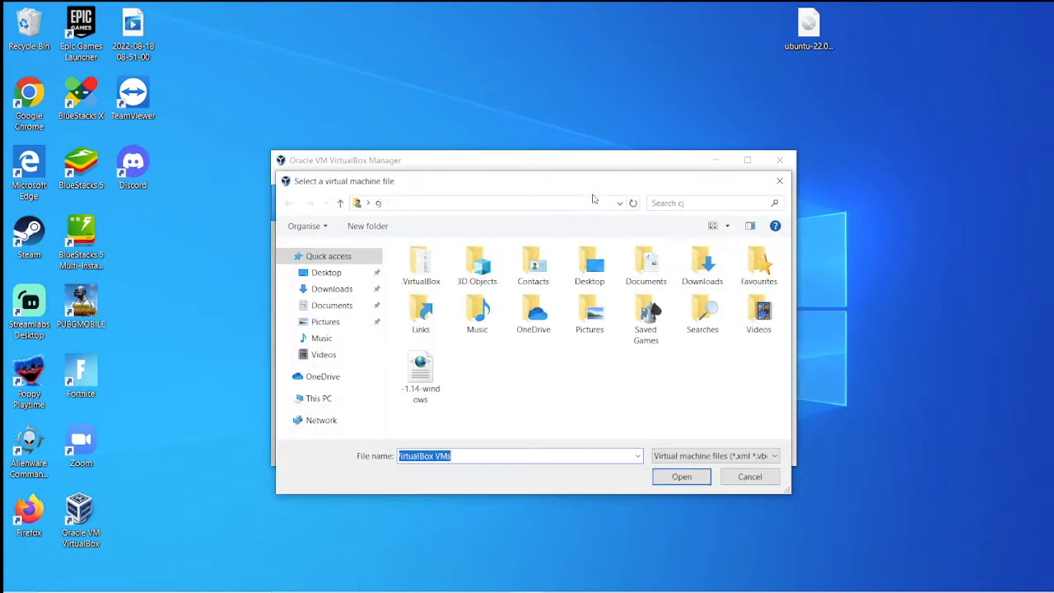
pyautogui.click(779, 181)
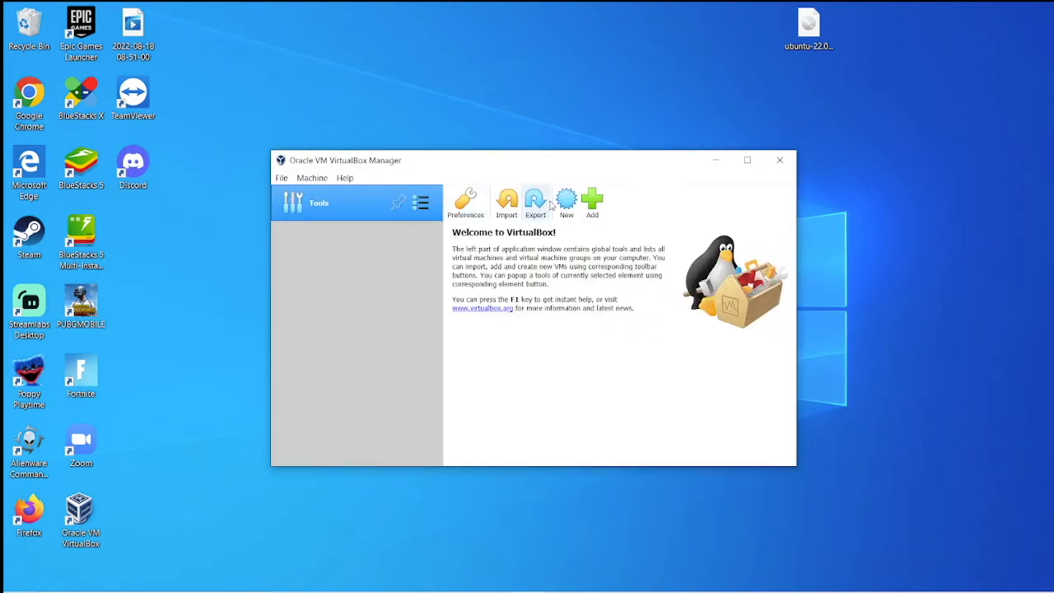
pyautogui.click(565, 202)
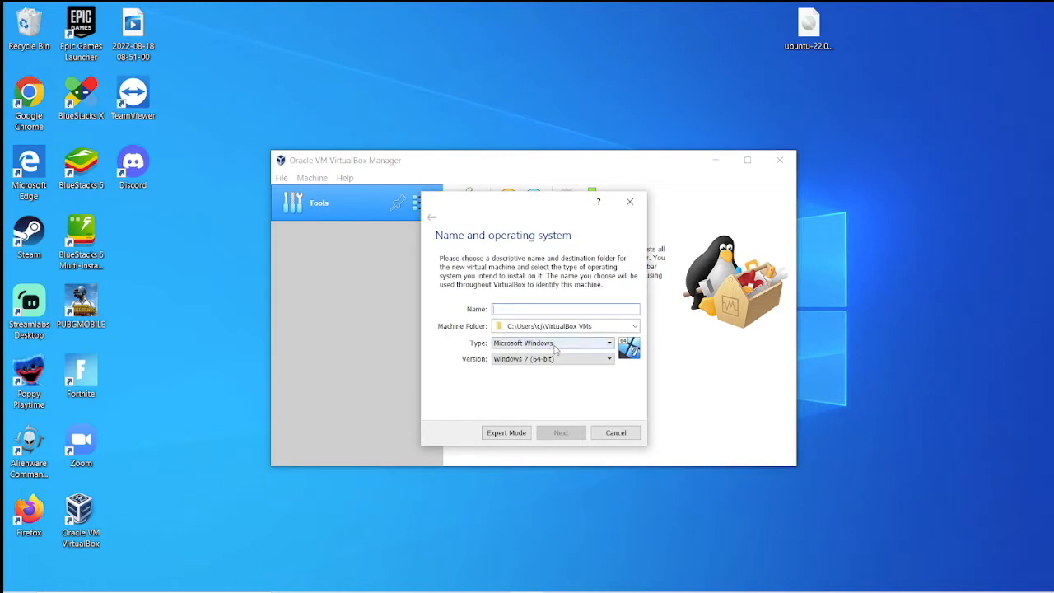
pyautogui.moveTo(508, 326); pyautogui.dragTo(585, 327)
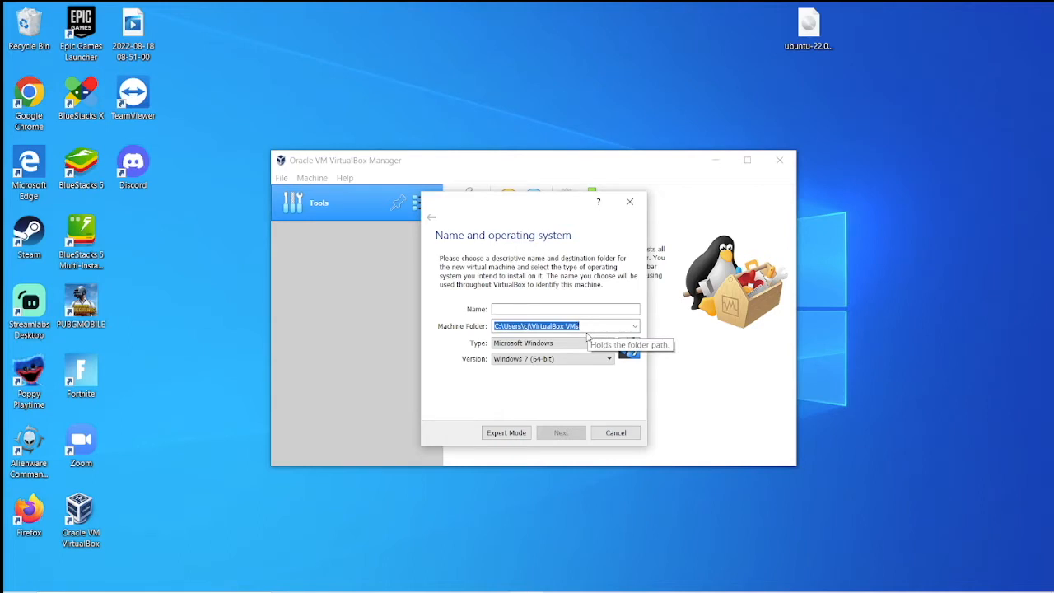
pyautogui.click(597, 344)
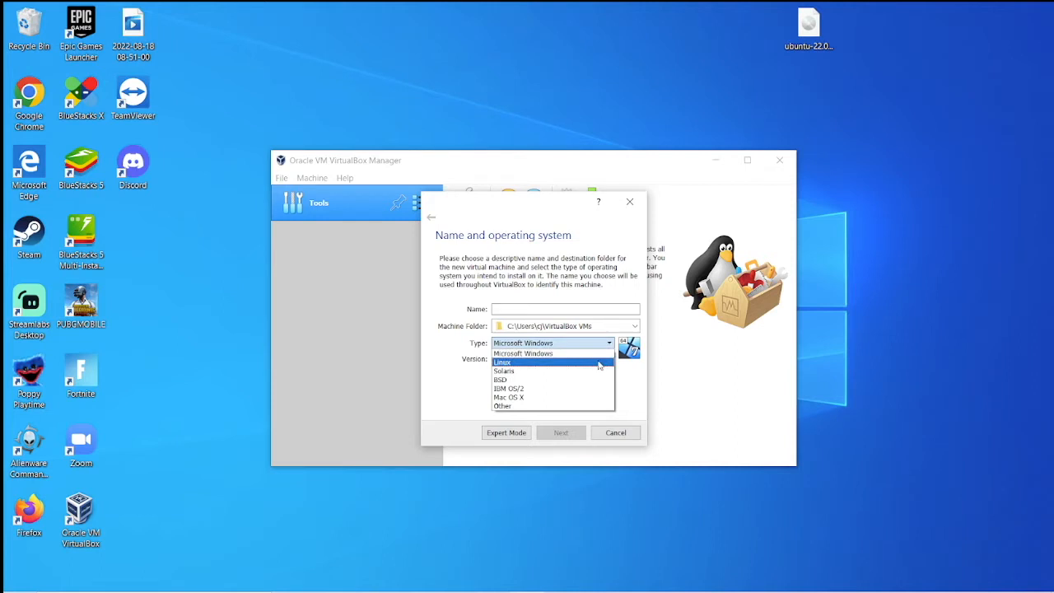
pyautogui.click(599, 363)
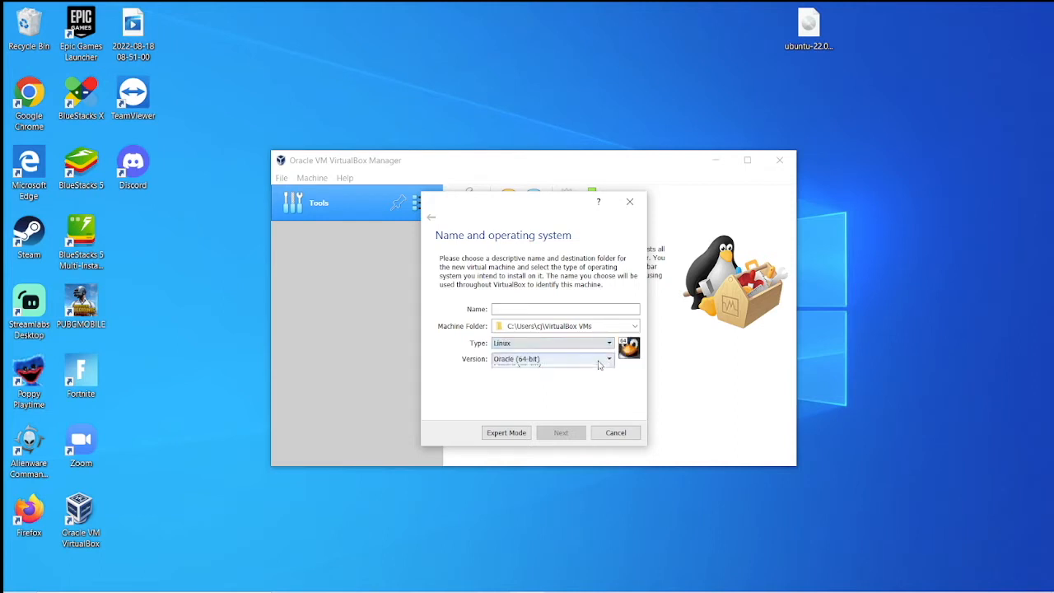
# Step: Choose Ubuntu (64-bit) as the Linux version
pyautogui.click(600, 360)
pyautogui.scroll(-4, 594, 408)
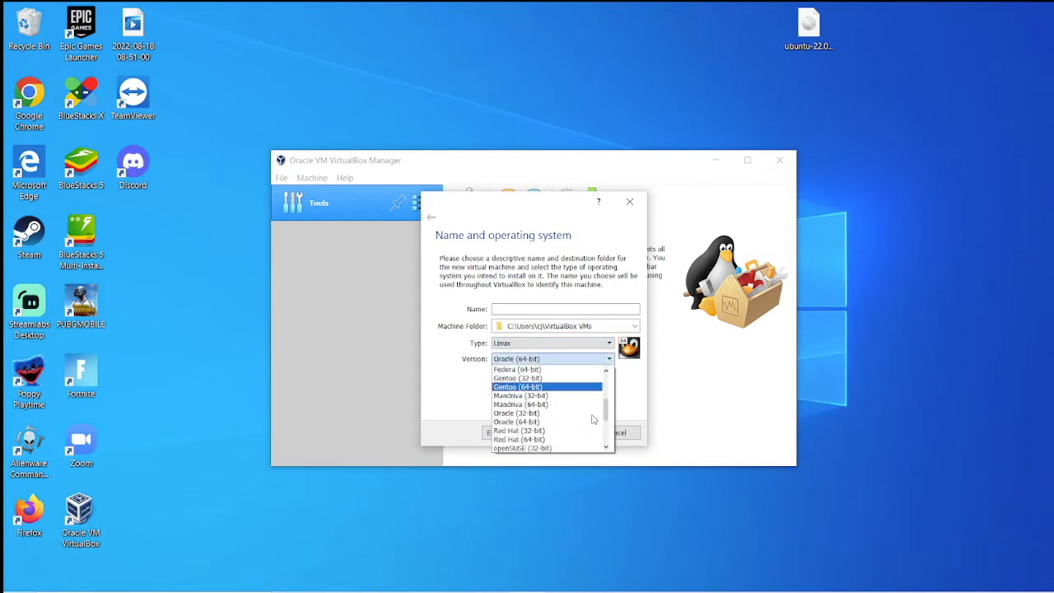
pyautogui.scroll(1, 593, 420)
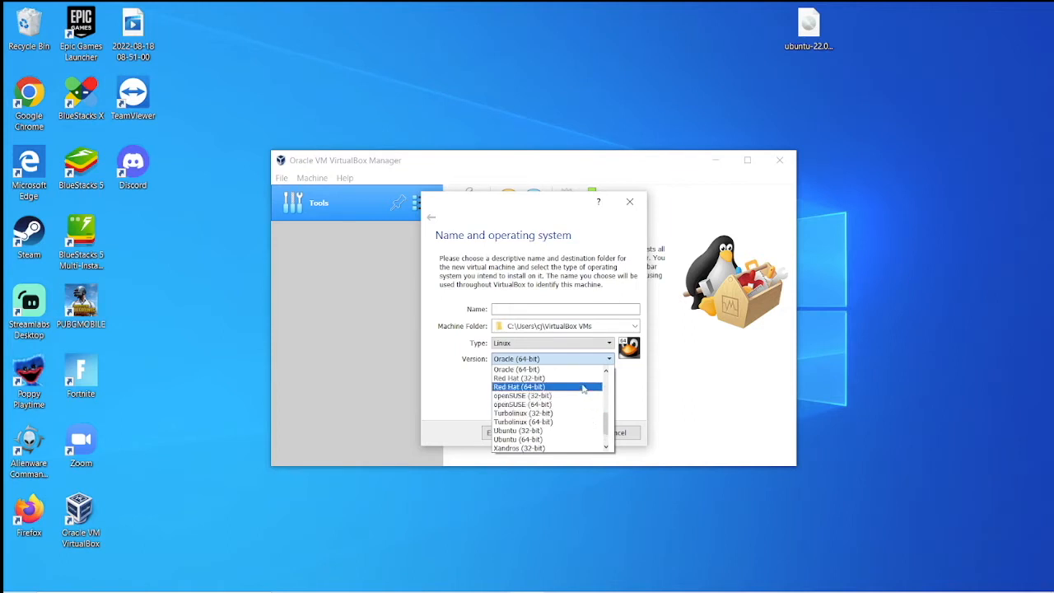
pyautogui.scroll(5, 581, 390)
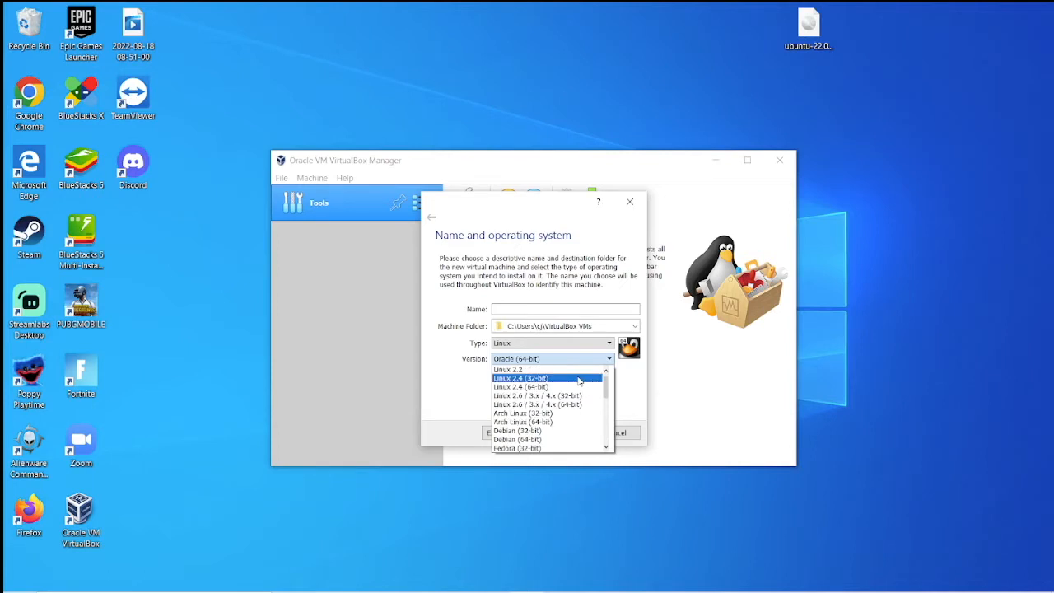
pyautogui.scroll(-2, 579, 381)
pyautogui.scroll(-2, 579, 381)
pyautogui.scroll(-2, 579, 381)
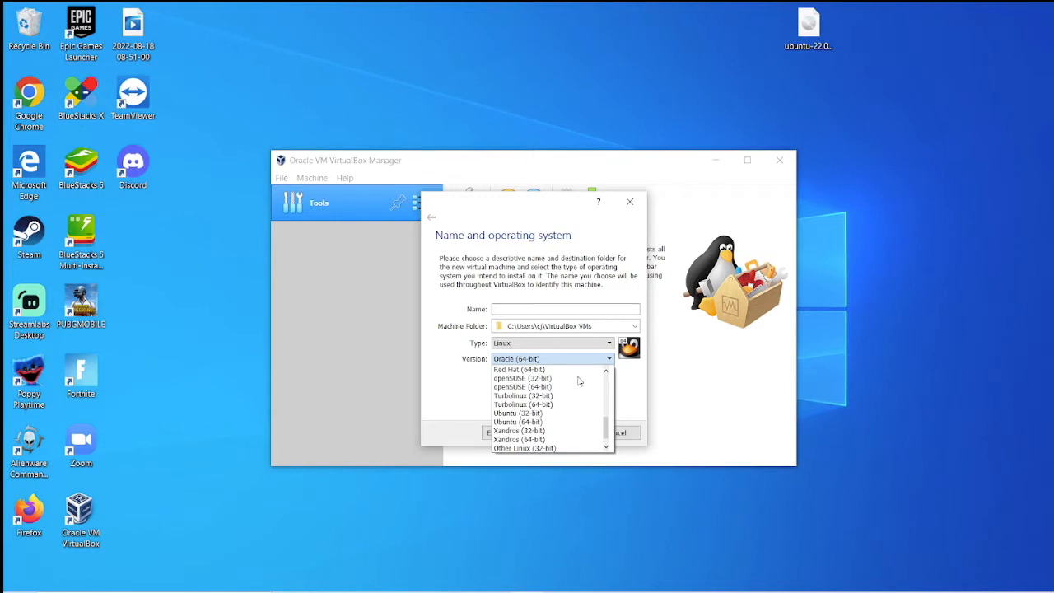
pyautogui.click(560, 423)
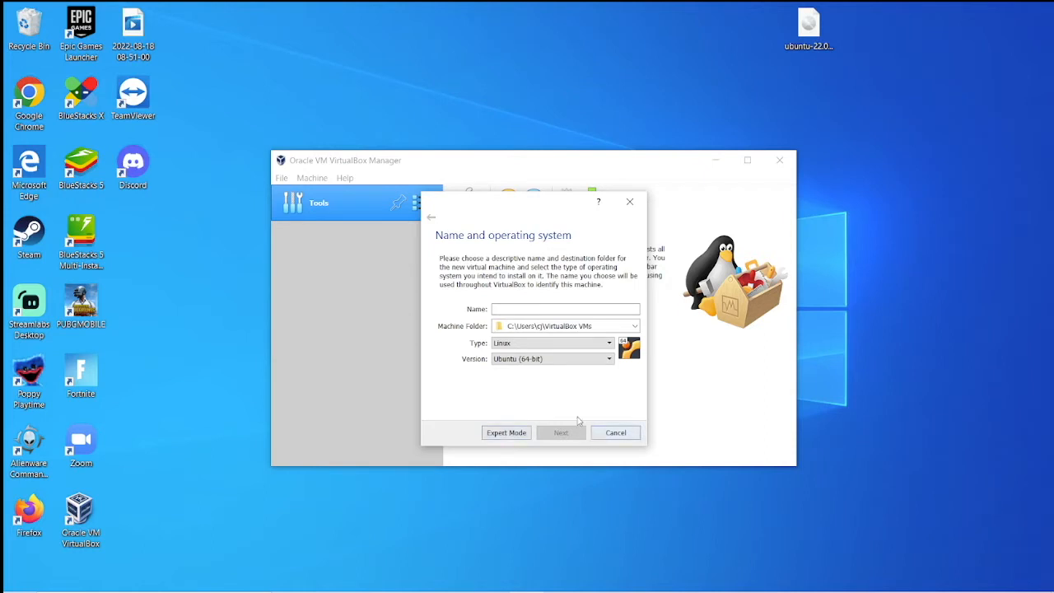
# Step: Name the machine Test and continue to the memory size step
pyautogui.click(569, 309)
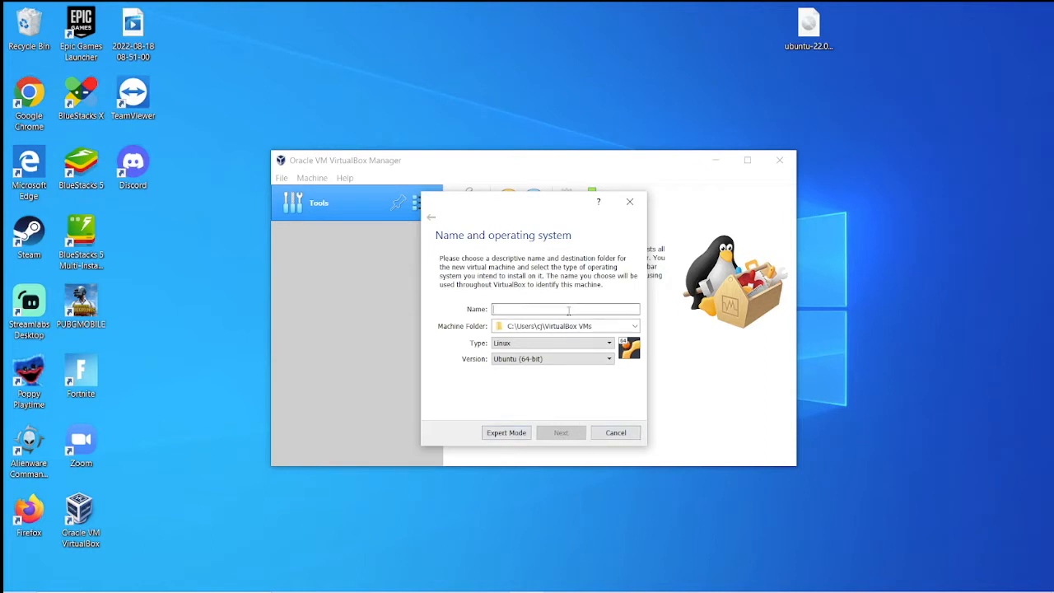
pyautogui.write('Test')
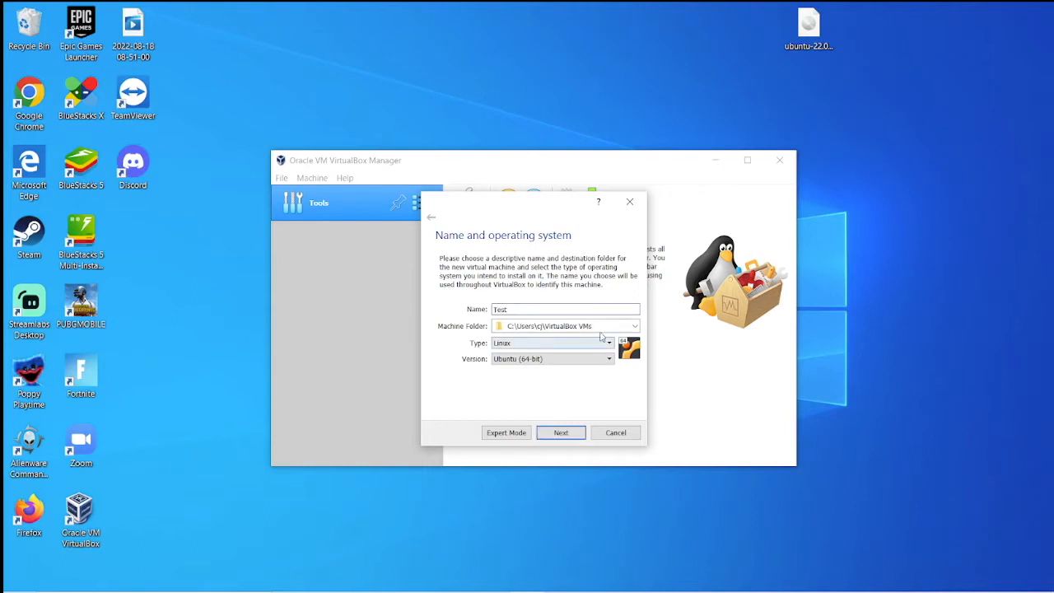
pyautogui.click(575, 434)
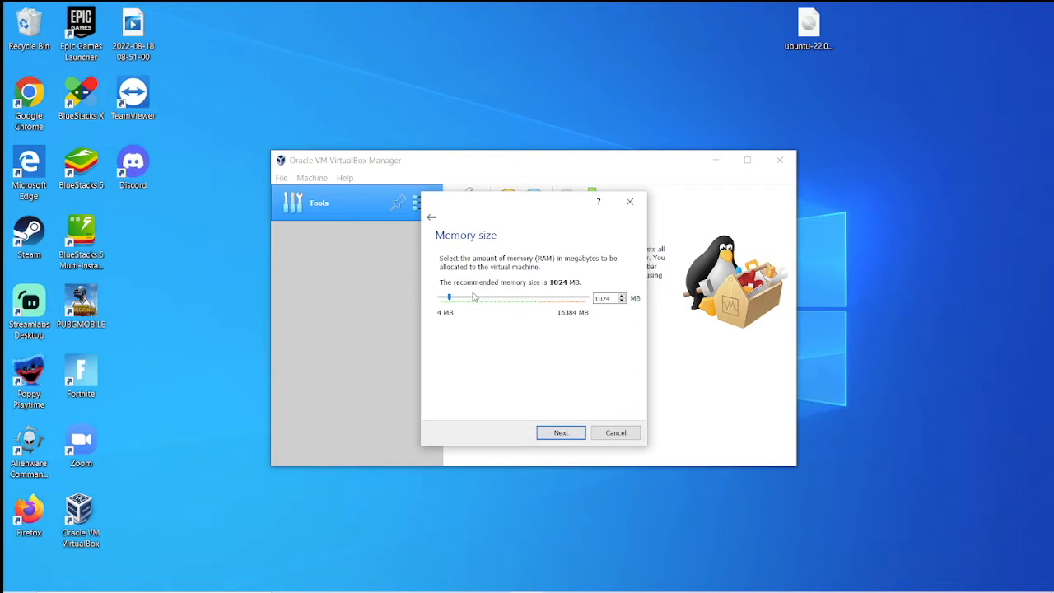
# Step: Give Test 2048 MB of memory and a dynamically allocated 38.96 GB Test.vdi disk
pyautogui.moveTo(449, 300); pyautogui.dragTo(455, 301)
pyautogui.click(576, 430)
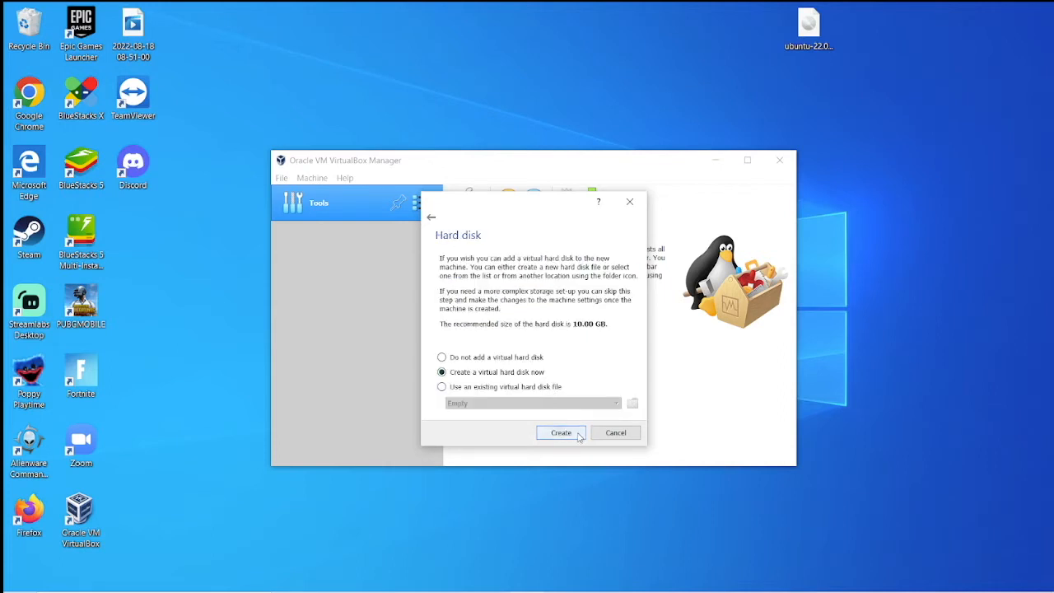
pyautogui.click(579, 436)
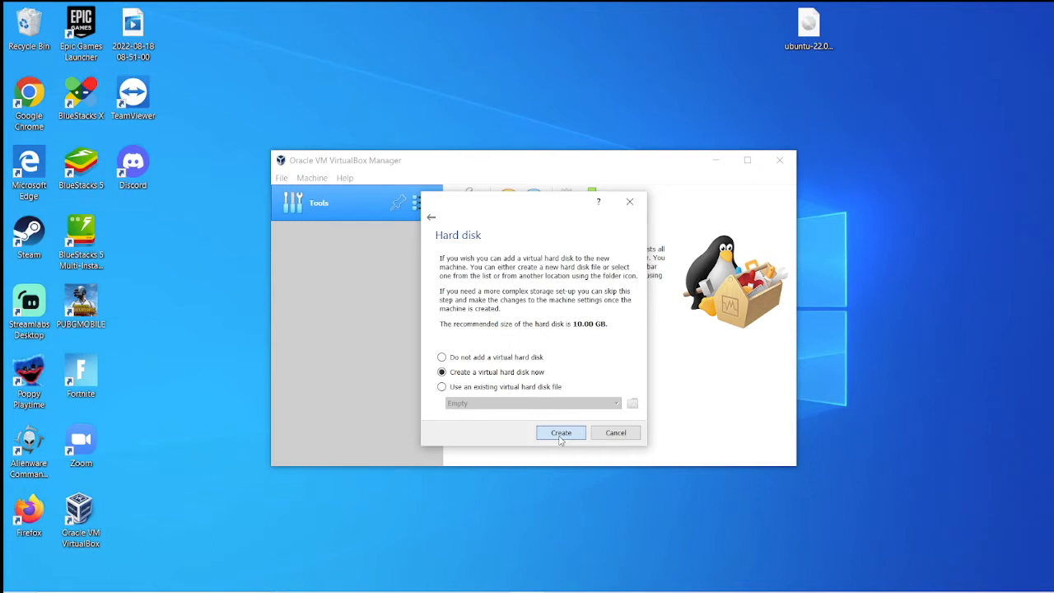
pyautogui.click(560, 437)
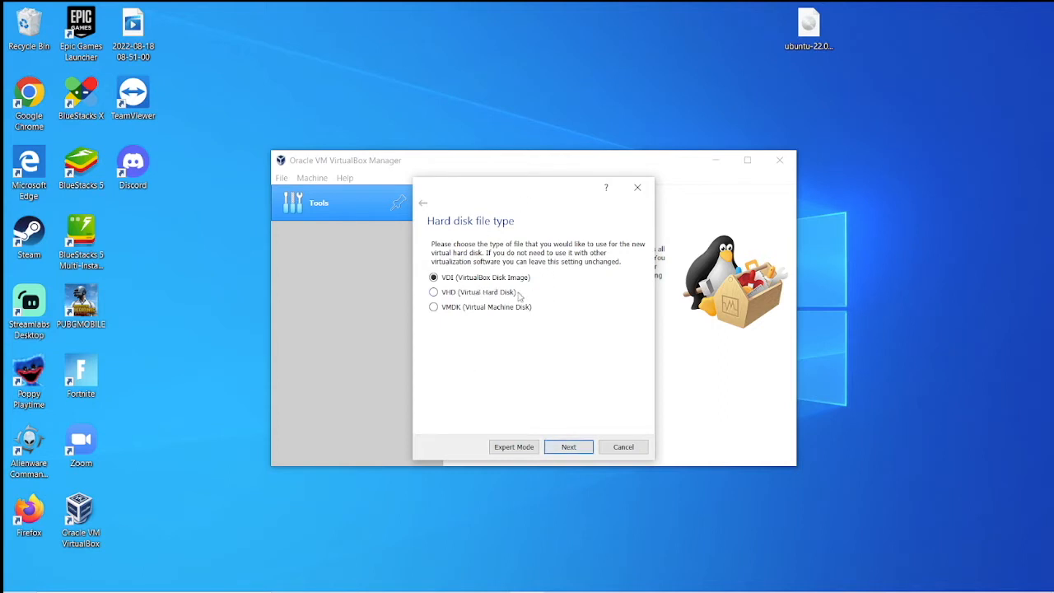
pyautogui.click(570, 449)
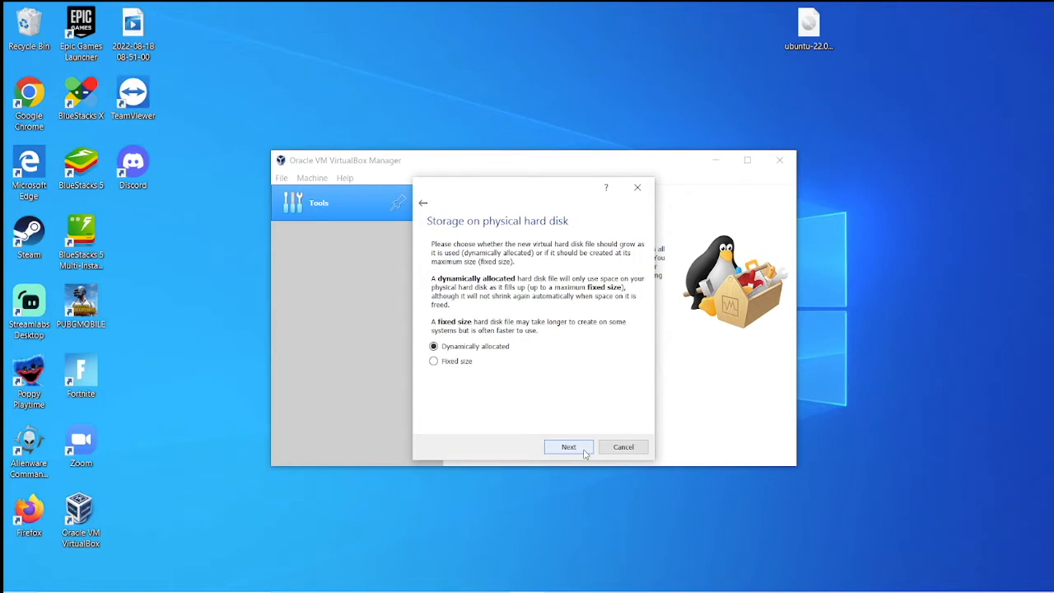
pyautogui.click(584, 451)
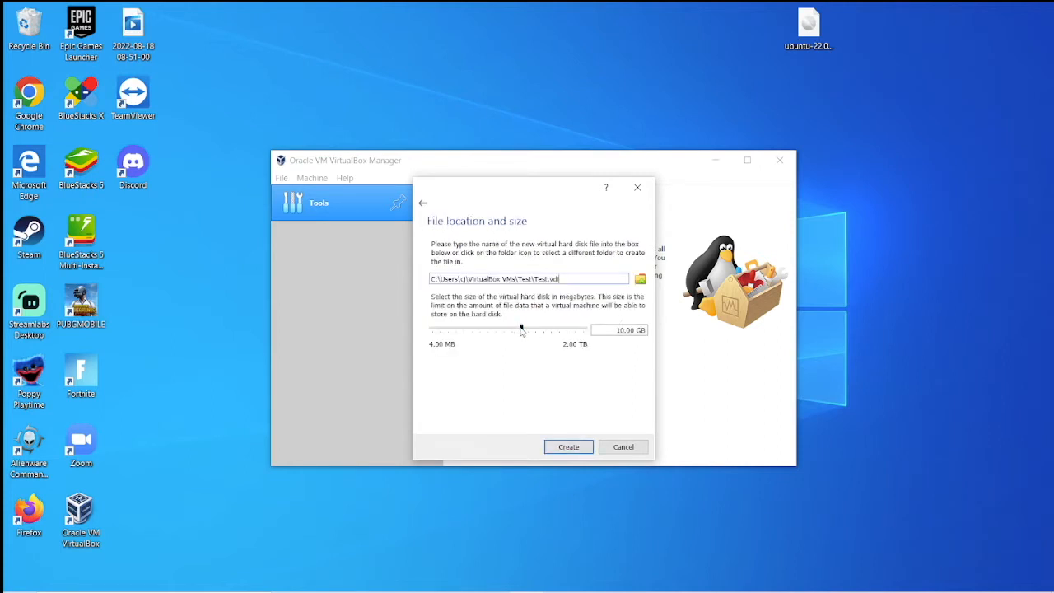
pyautogui.moveTo(525, 330); pyautogui.dragTo(536, 330)
pyautogui.click(582, 451)
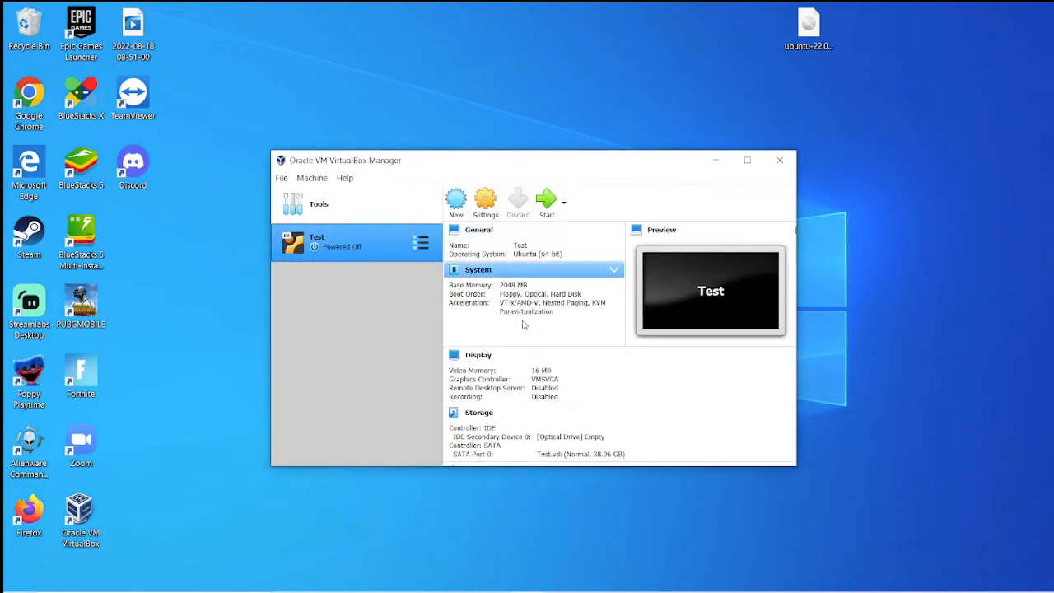
# Step: Check VirtualBox Preferences without changing anything, then make the Manager window taller
pyautogui.click(311, 178)
pyautogui.moveTo(282, 178)
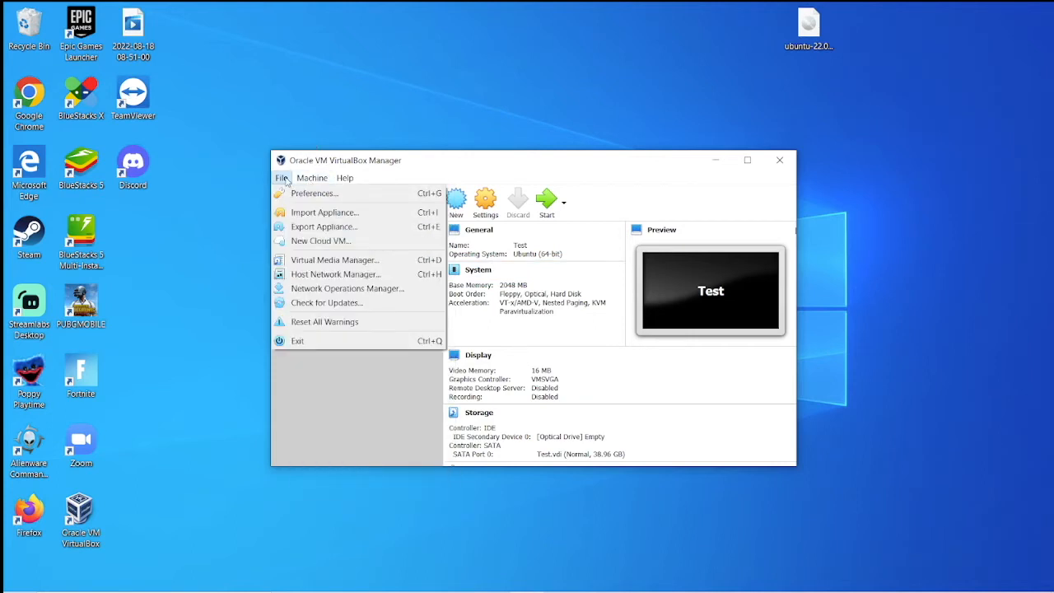
pyautogui.click(321, 193)
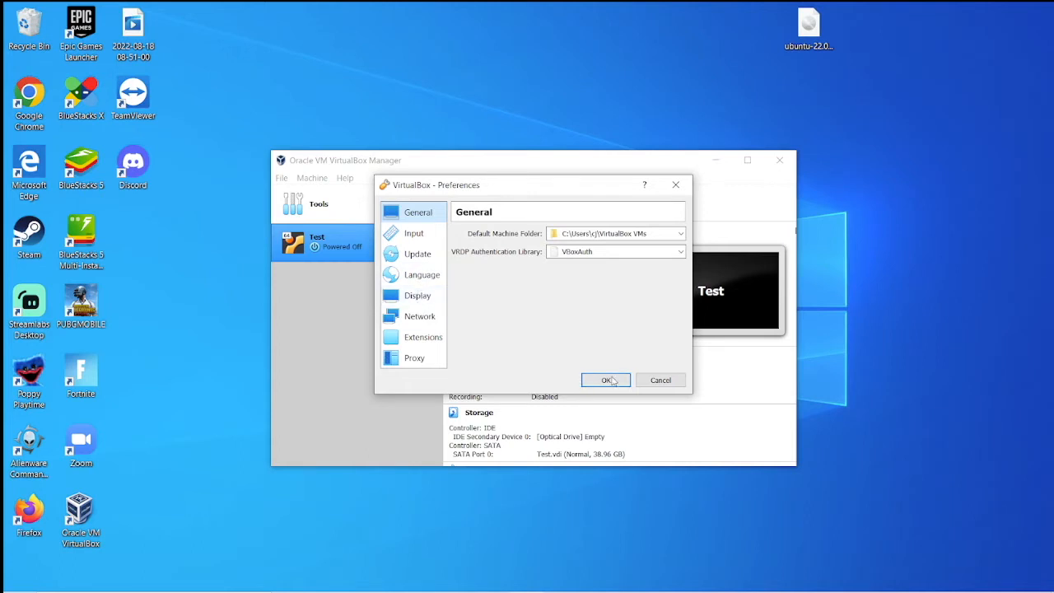
pyautogui.click(650, 386)
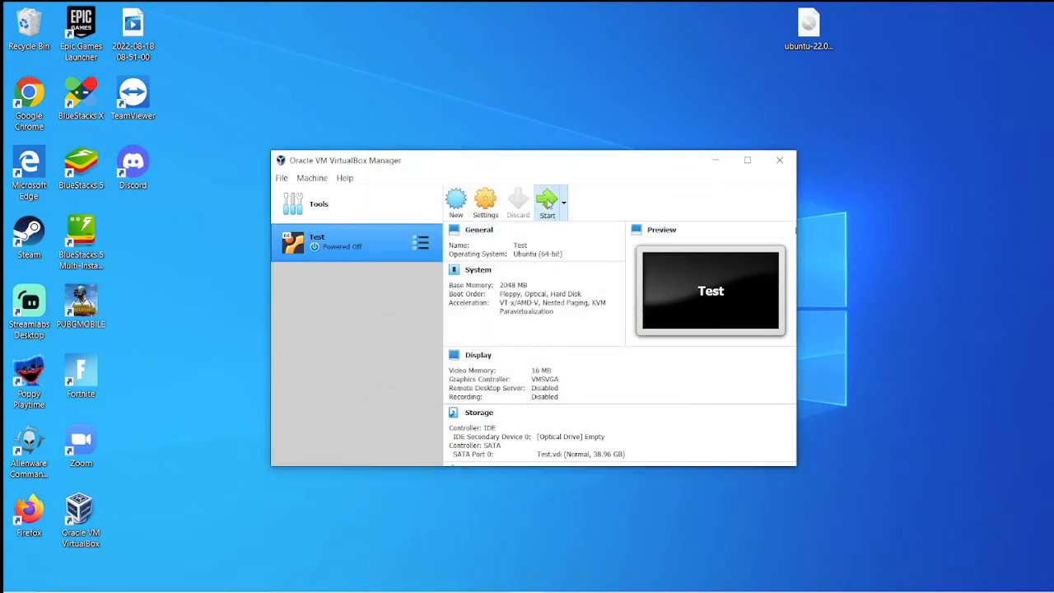
pyautogui.moveTo(623, 151); pyautogui.dragTo(587, 79)
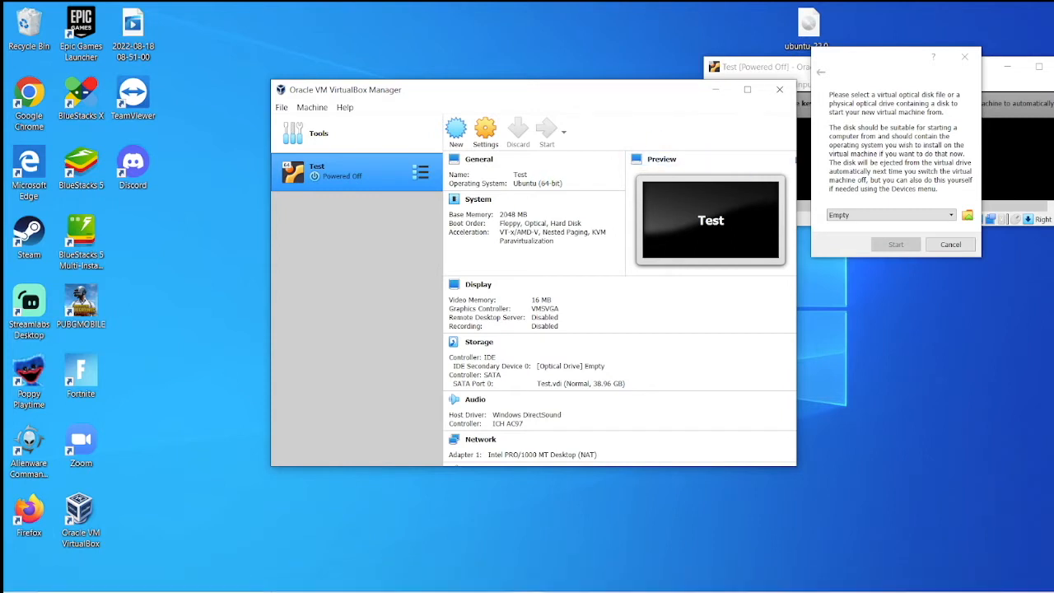
# Step: Boot Test from ubuntu-22.04.1-desktop-amd64.iso on the Desktop as its start-up disk
pyautogui.click(1022, 63)
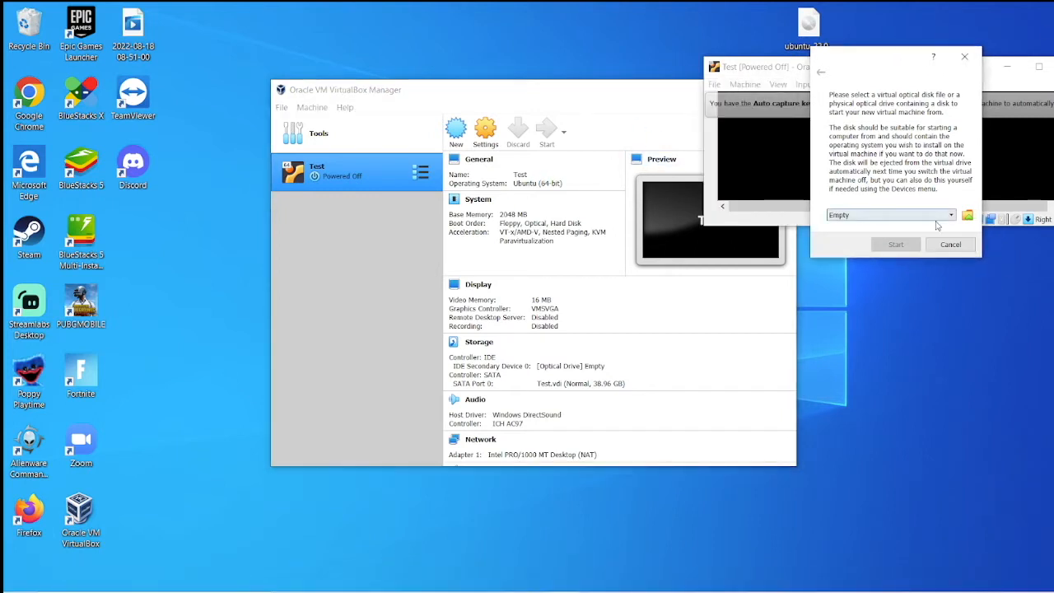
pyautogui.click(968, 216)
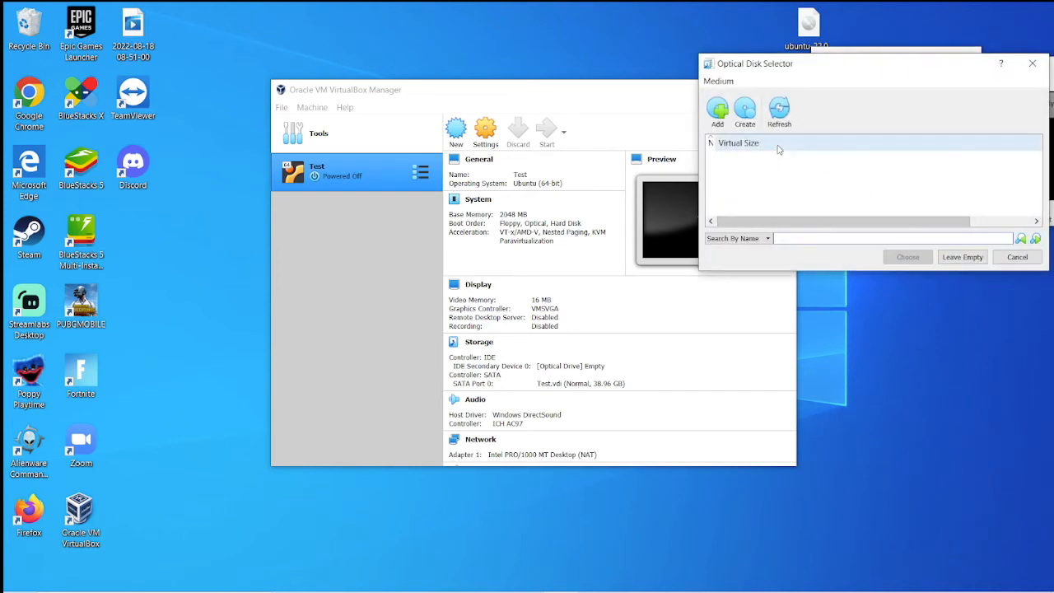
pyautogui.click(720, 113)
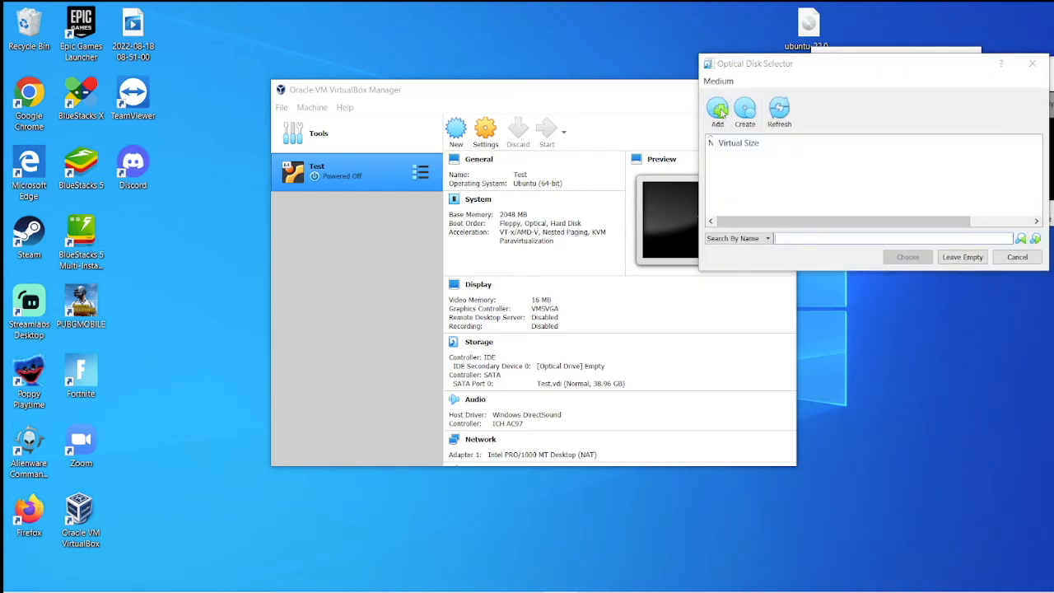
pyautogui.click(582, 178)
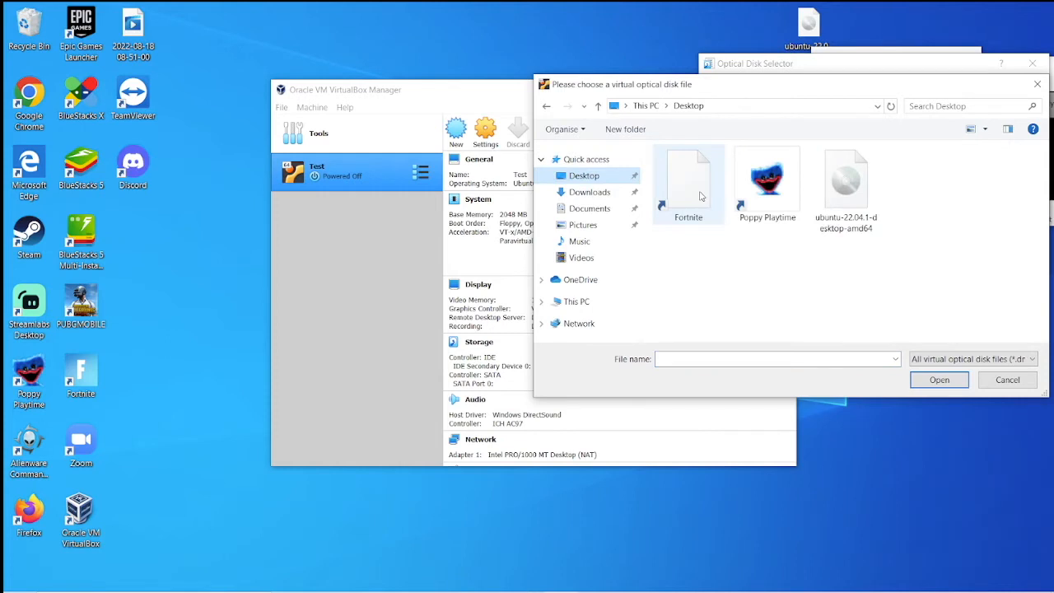
pyautogui.click(848, 203)
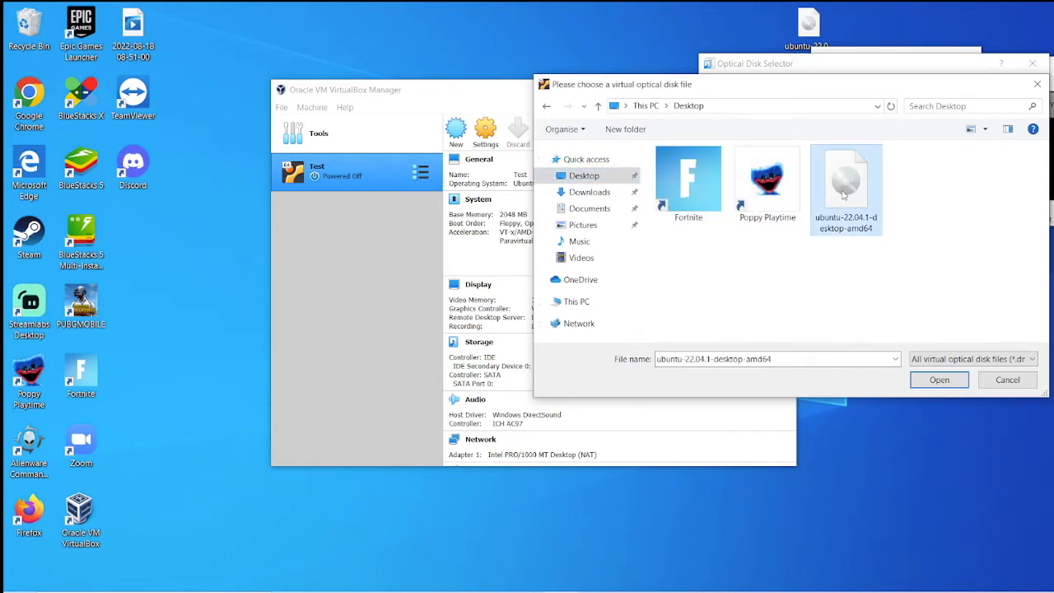
pyautogui.click(940, 379)
pyautogui.moveTo(945, 68); pyautogui.dragTo(670, 59)
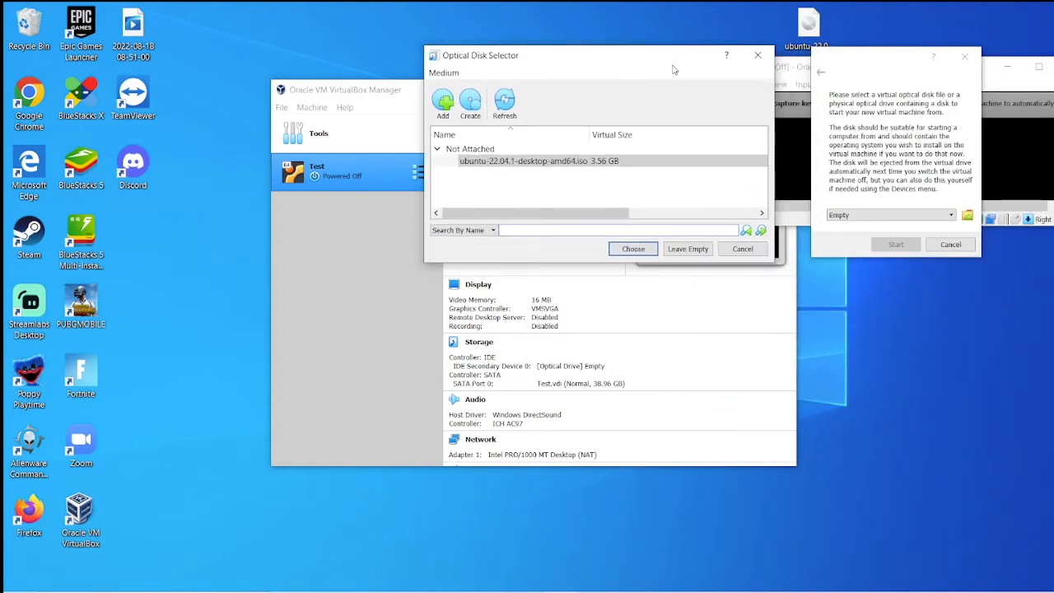
pyautogui.click(631, 249)
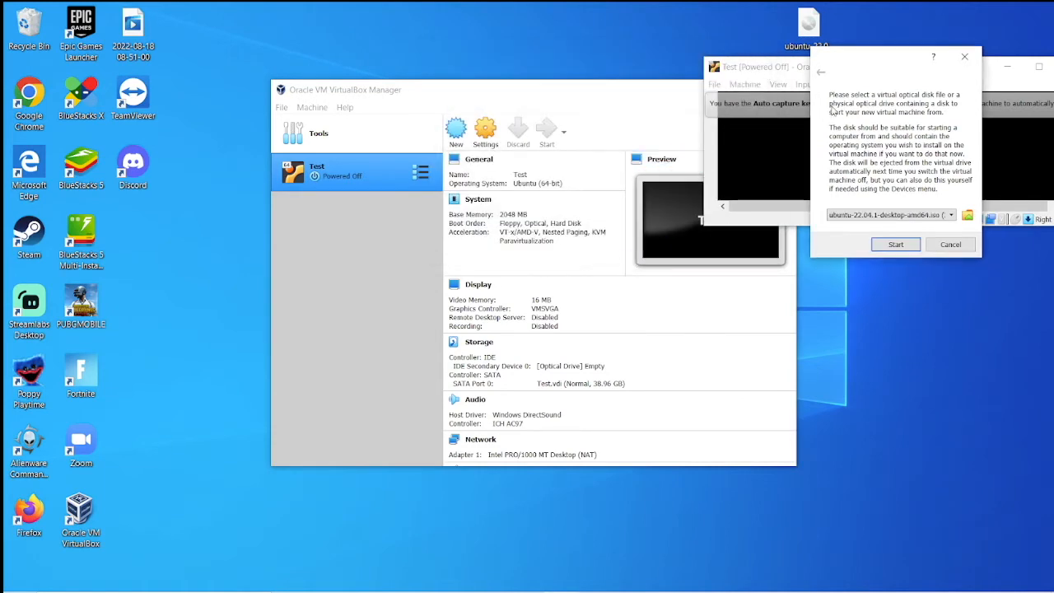
pyautogui.click(891, 247)
pyautogui.moveTo(941, 63); pyautogui.dragTo(497, 80)
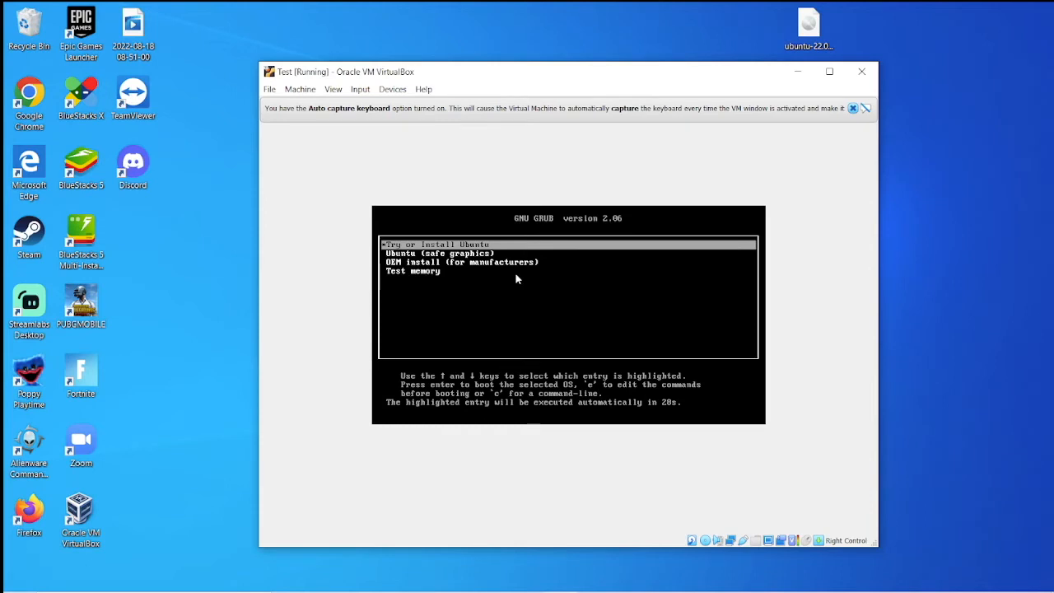
# Step: Boot the Try or Install Ubuntu entry from the GRUB menu
pyautogui.press('Down')
pyautogui.press('Down')
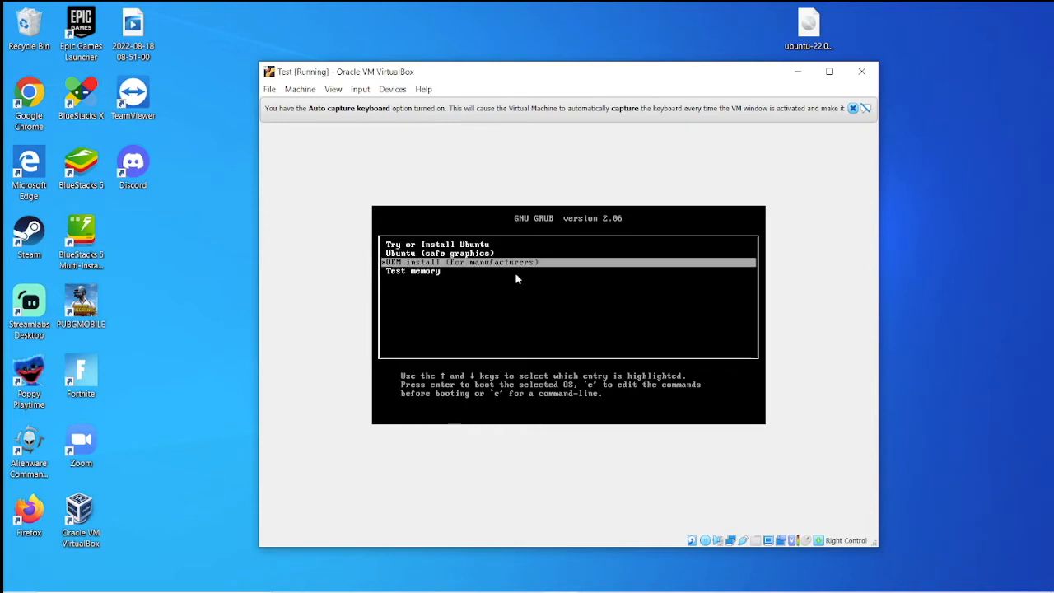
pyautogui.press('Up')
pyautogui.press('Up')
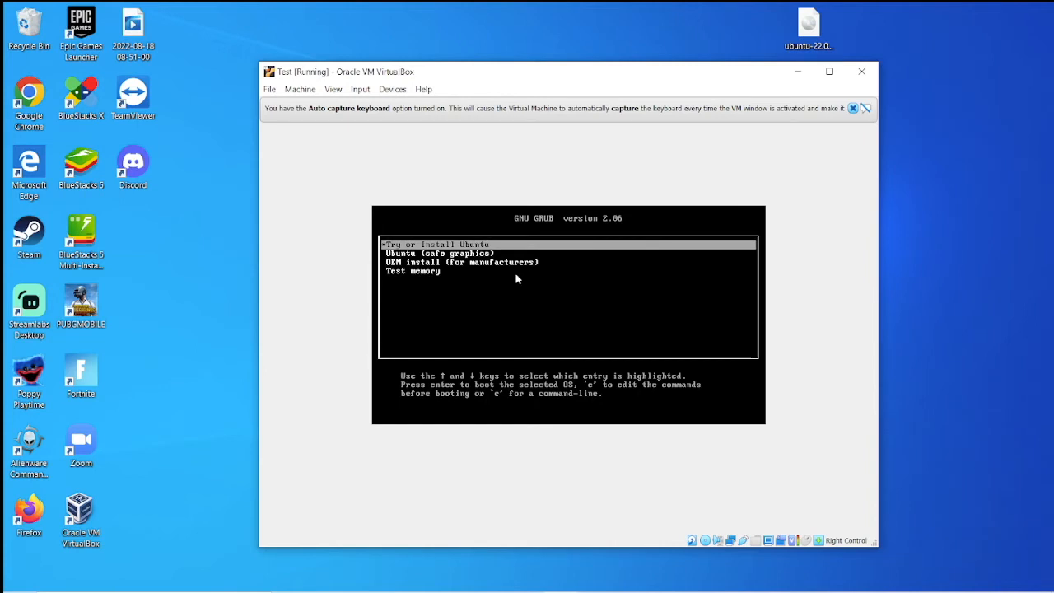
pyautogui.press('Return')
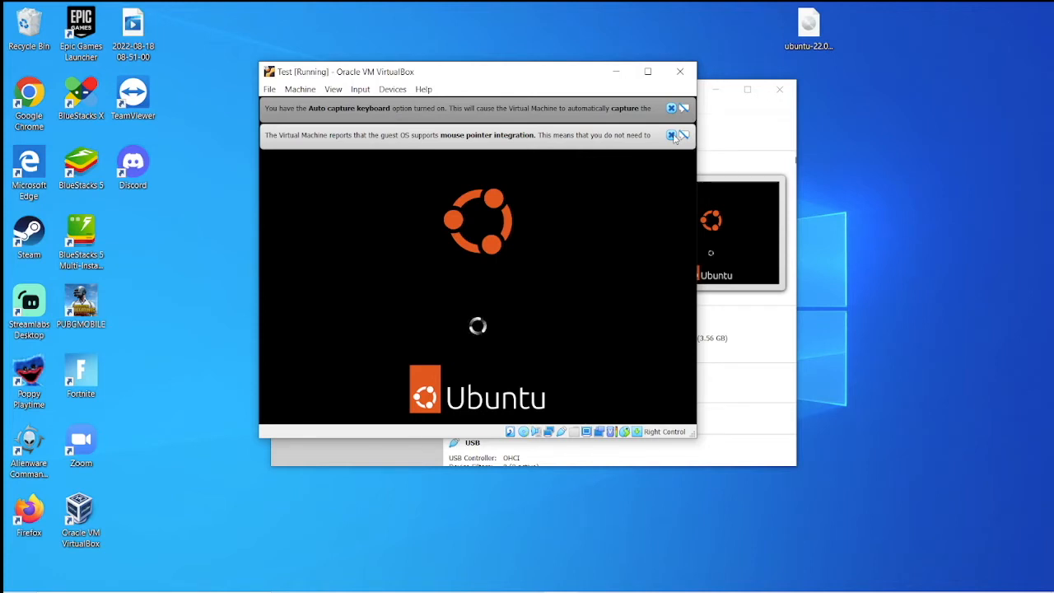
# Step: Dismiss the mouse integration and keyboard auto-capture notices and maximize the VM window
pyautogui.click(671, 135)
pyautogui.click(672, 108)
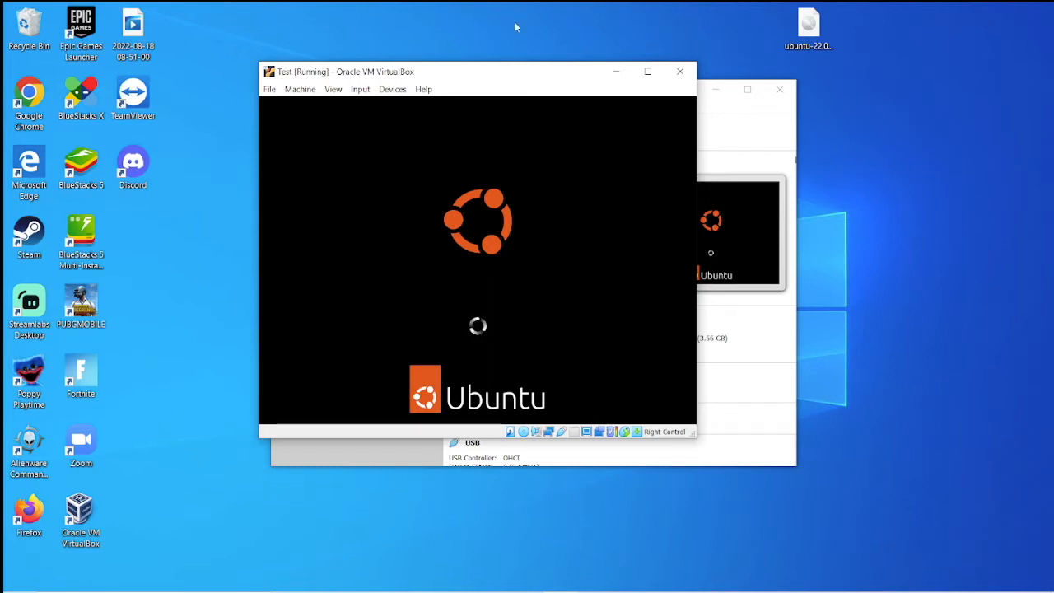
pyautogui.click(648, 73)
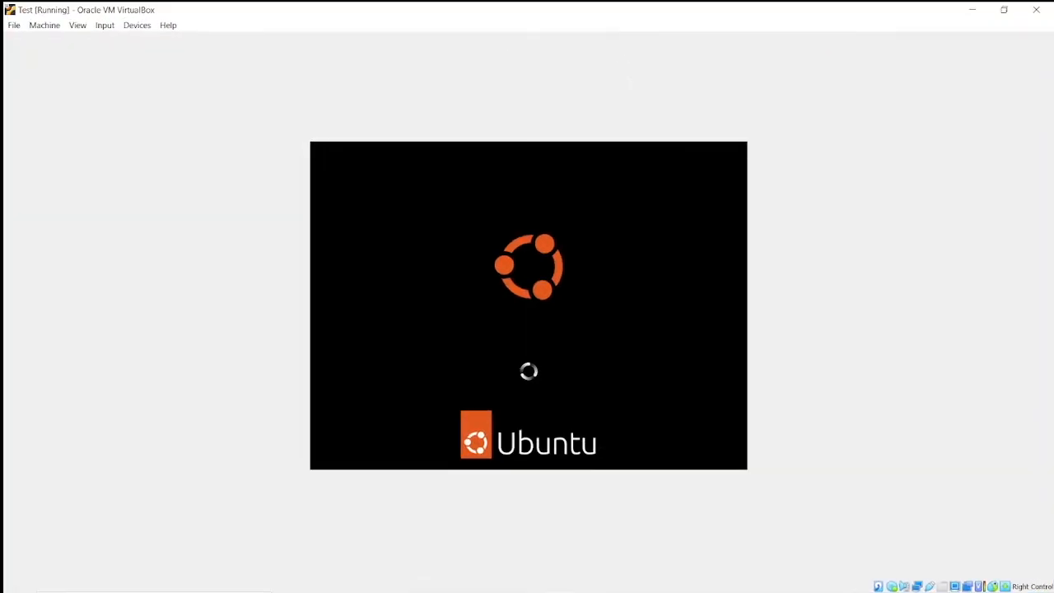
# Step: Put the Test VM into full-screen mode from the View menu and confirm
pyautogui.click(78, 25)
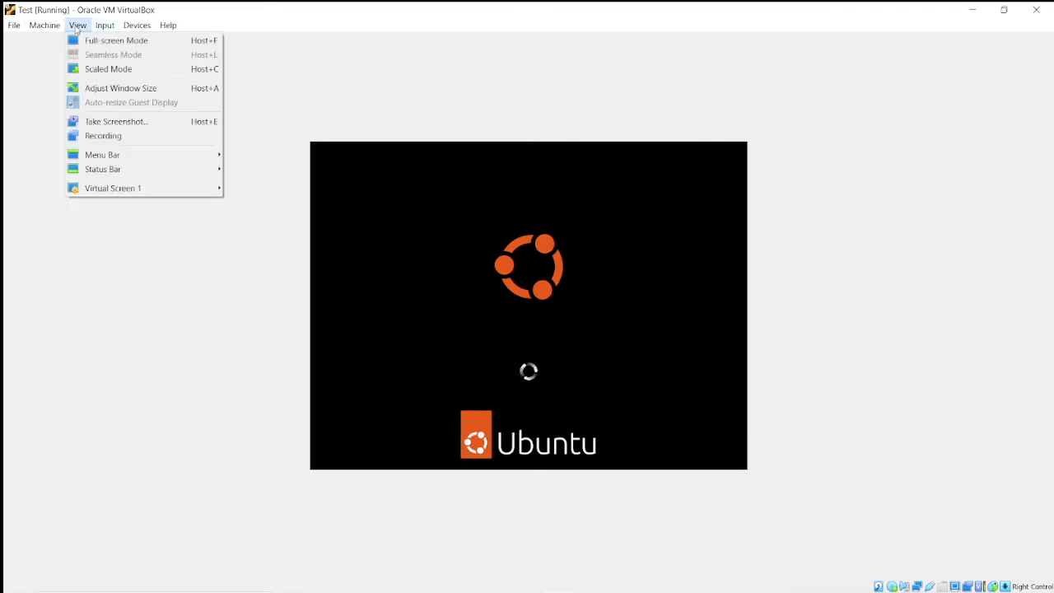
pyautogui.click(126, 43)
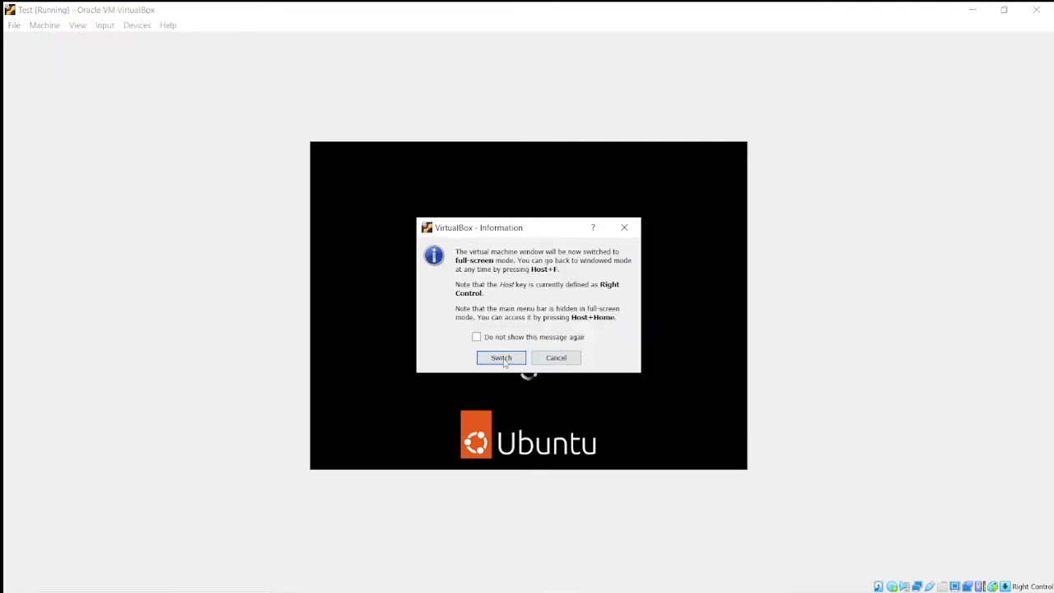
pyautogui.click(503, 359)
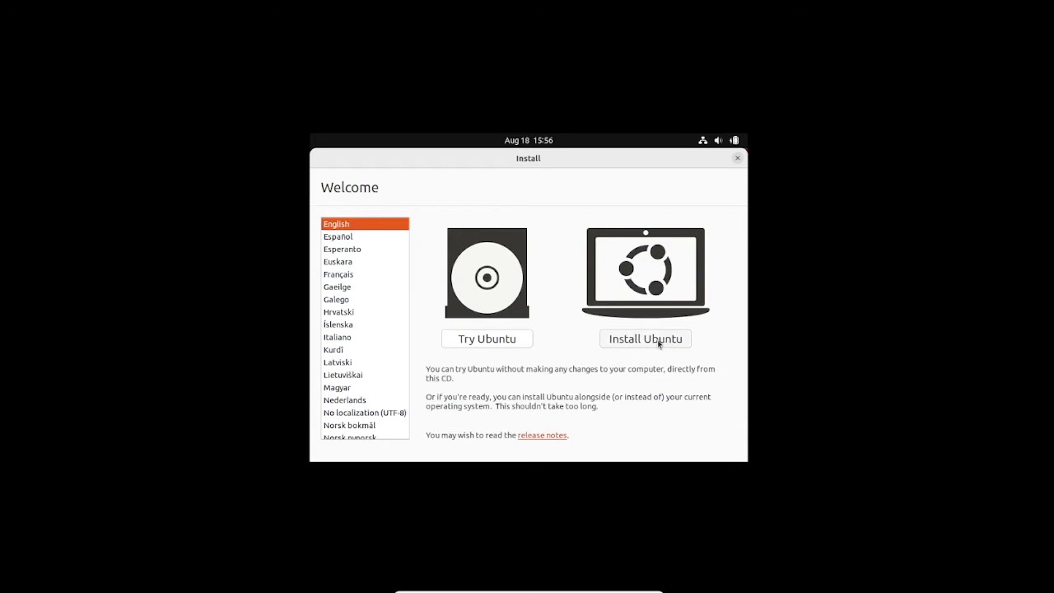
# Step: Start installing Ubuntu in English
pyautogui.scroll(3, 405, 329)
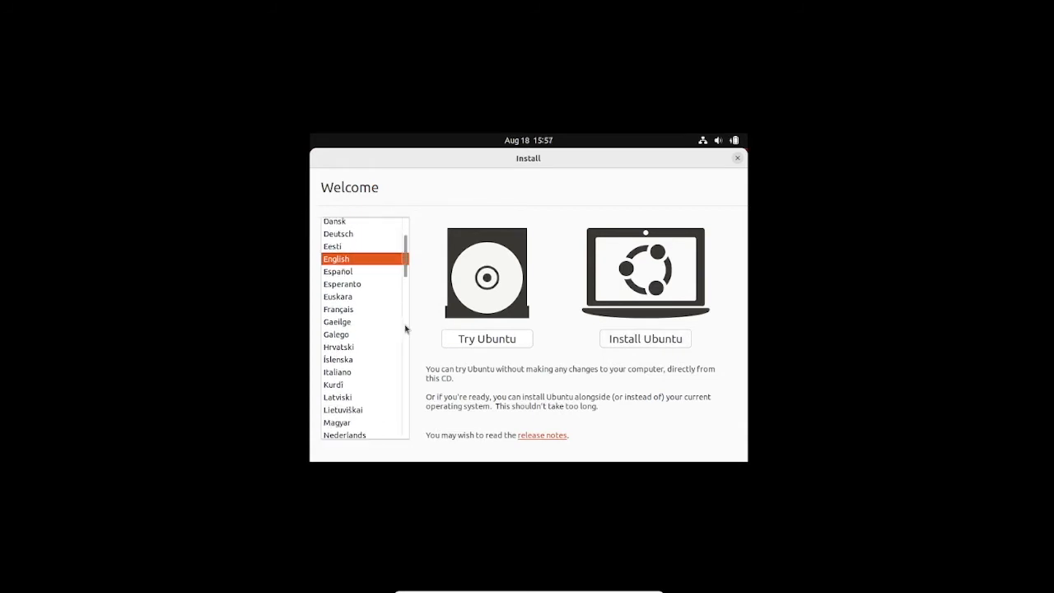
pyautogui.scroll(-3, 405, 329)
pyautogui.click(636, 344)
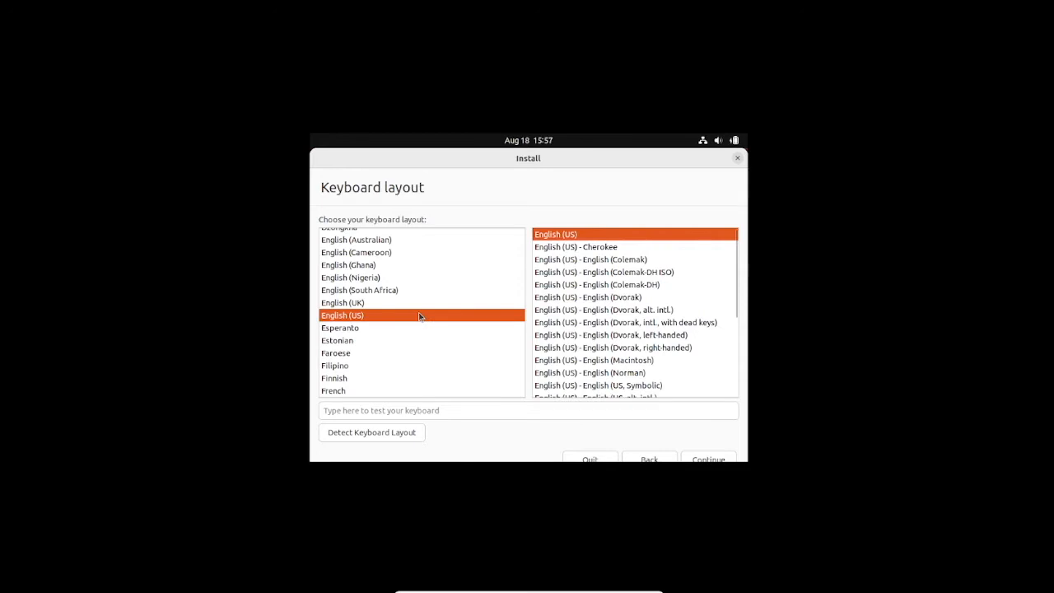
# Step: Pick Japanese as the keyboard layout and continue
pyautogui.scroll(-5, 419, 317)
pyautogui.scroll(6, 417, 313)
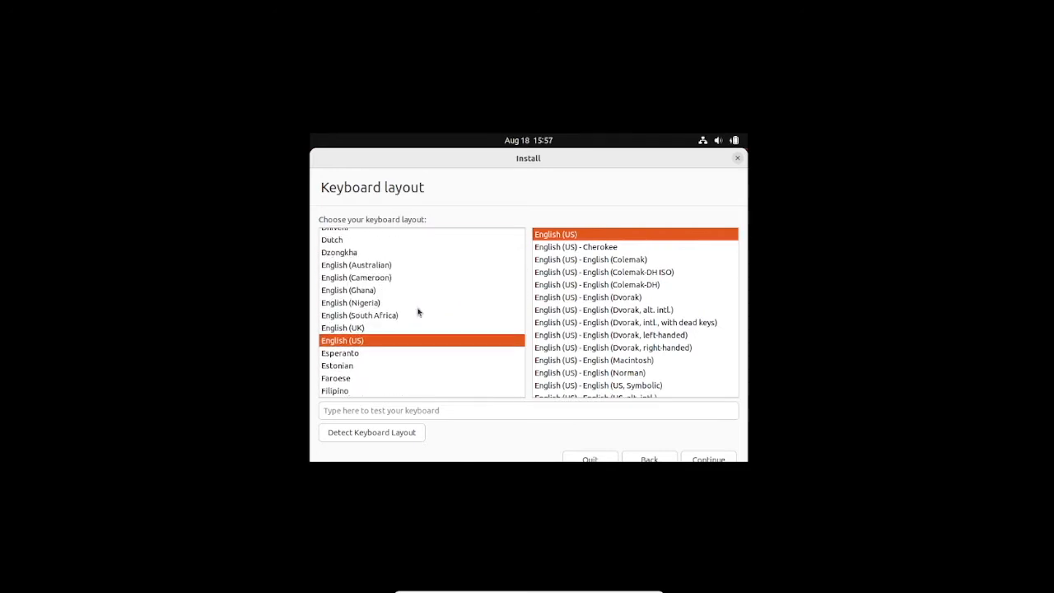
pyautogui.scroll(4, 418, 312)
pyautogui.scroll(-8, 418, 312)
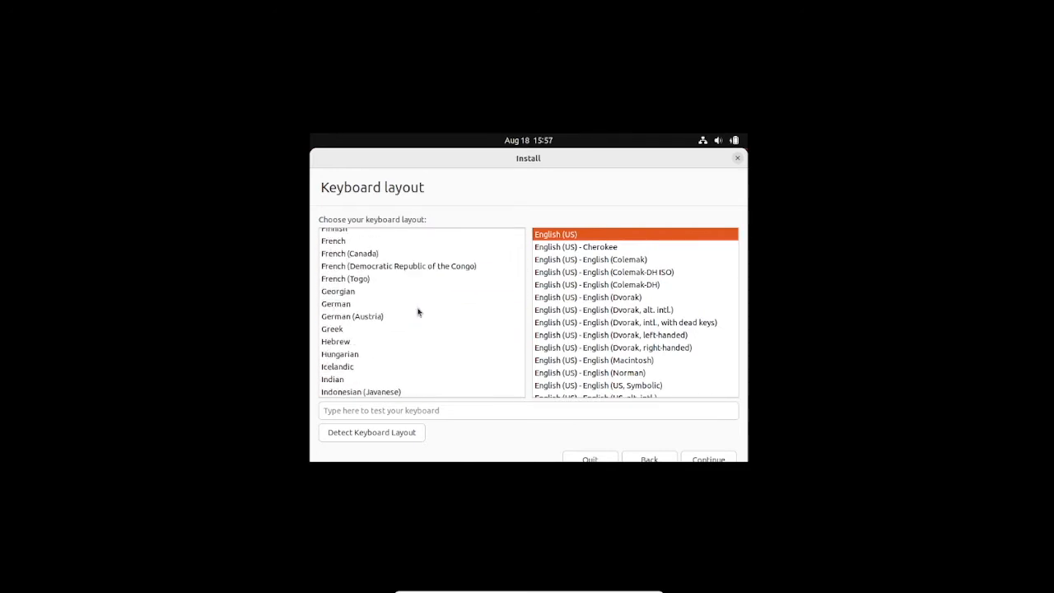
pyautogui.scroll(-2, 419, 312)
pyautogui.click(361, 357)
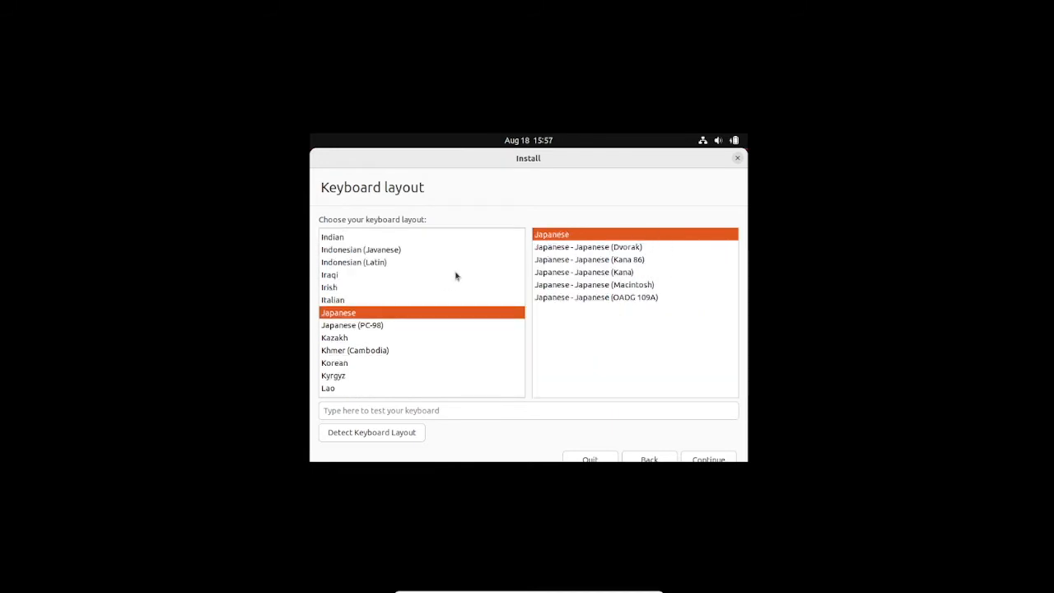
pyautogui.click(706, 453)
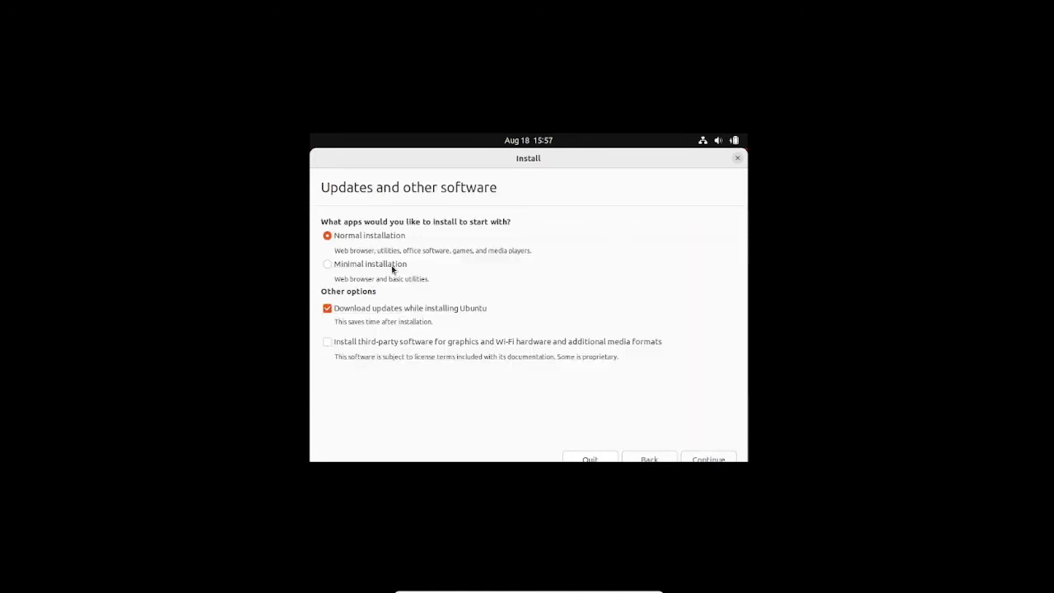
# Step: Keep Normal installation with update downloads and continue to Installation type
pyautogui.click(719, 460)
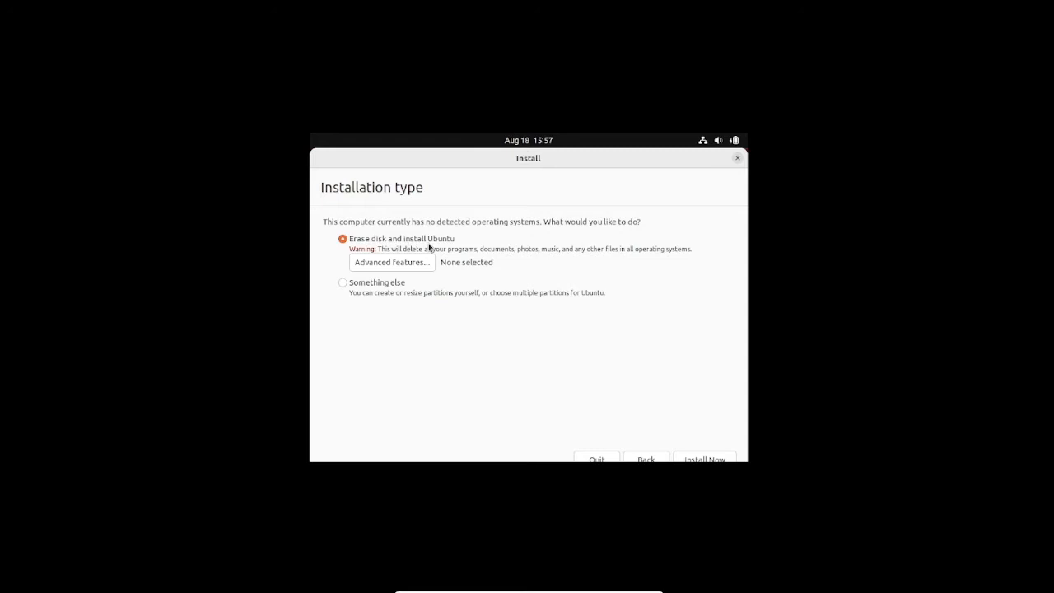
# Step: Install with the whole disk erased and confirm writing the partition changes
pyautogui.click(705, 460)
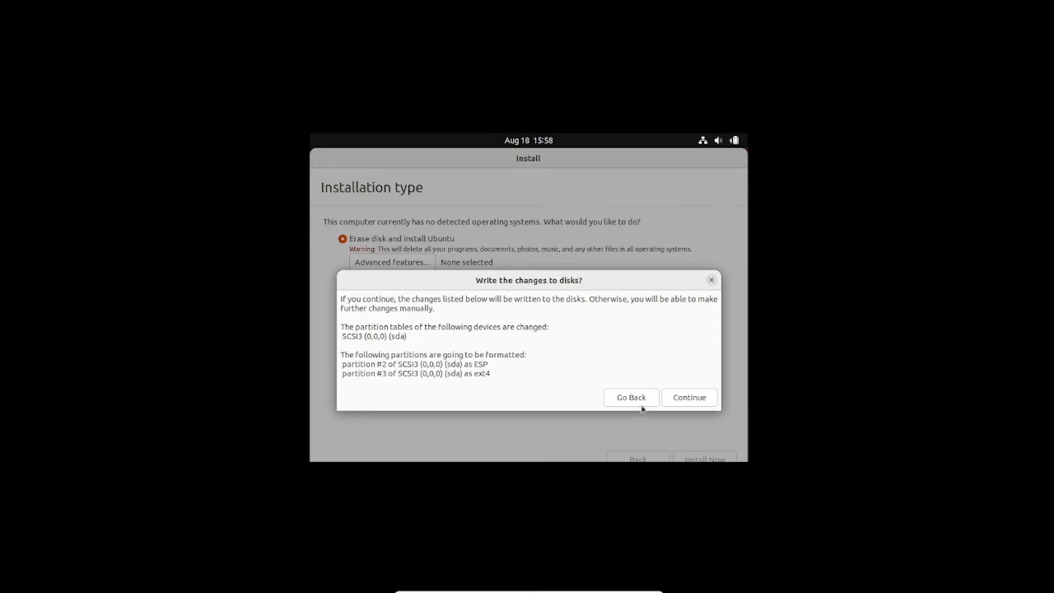
pyautogui.click(694, 400)
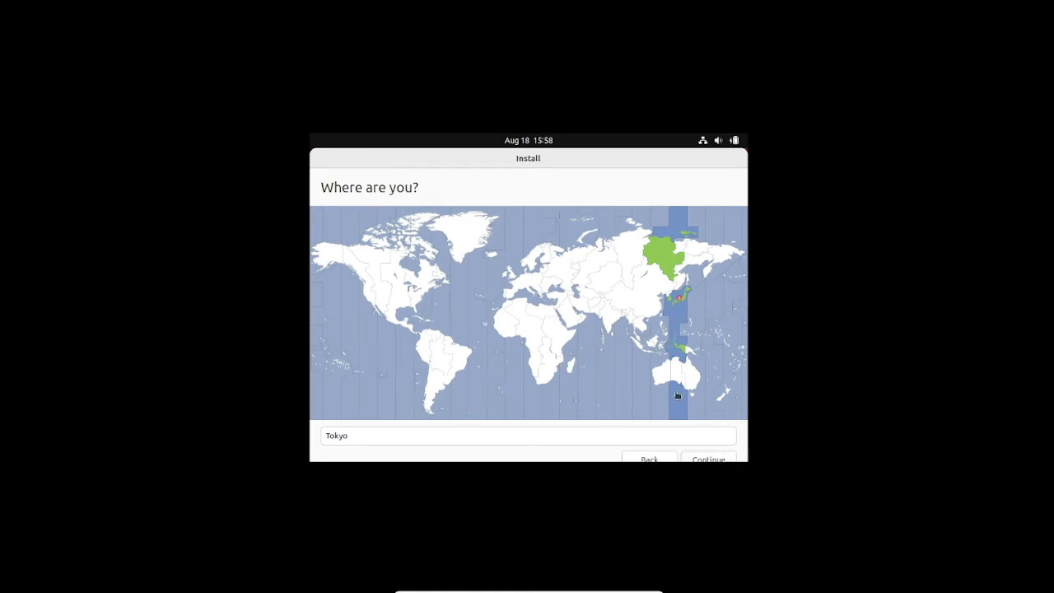
# Step: Accept Tokyo as the time zone and enter the user's name
pyautogui.click(728, 462)
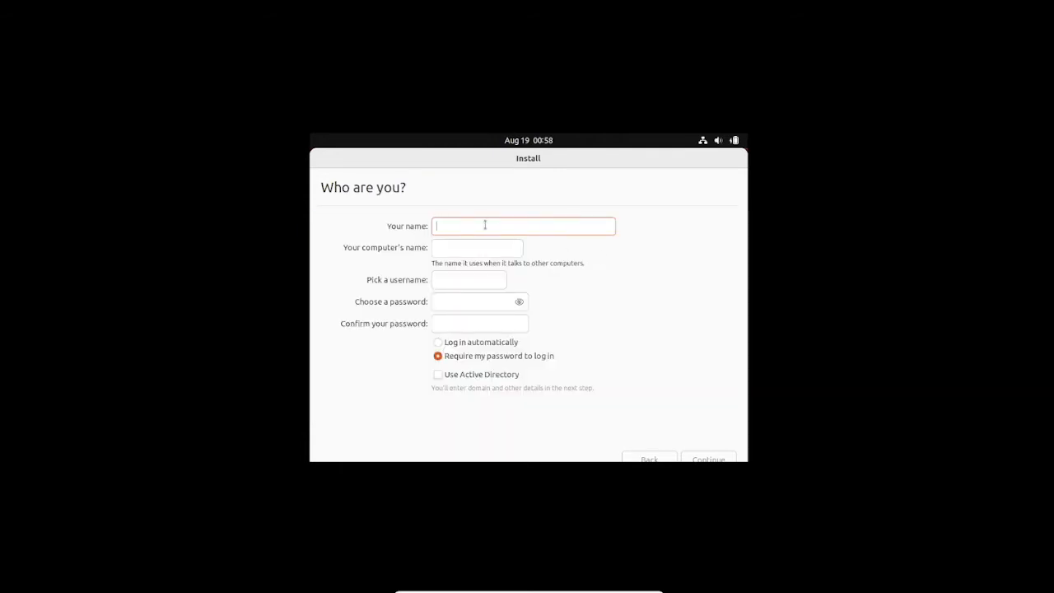
pyautogui.write('cj')
pyautogui.click(473, 305)
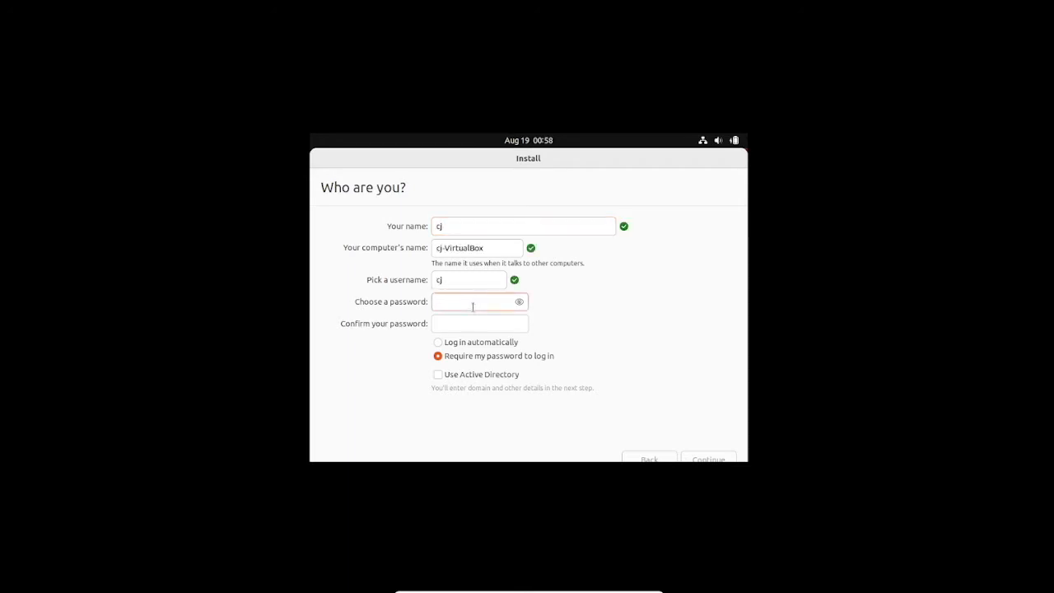
# Step: Set and confirm an 8-digit account password, then submit to begin installing
pyautogui.write('12345')
pyautogui.press('Tab')
pyautogui.write('12345')
pyautogui.click(482, 302)
pyautogui.press('BackSpace')
pyautogui.press('BackSpace')
pyautogui.press('BackSpace')
pyautogui.press('BackSpace')
pyautogui.press('BackSpace')
pyautogui.write('12345678')
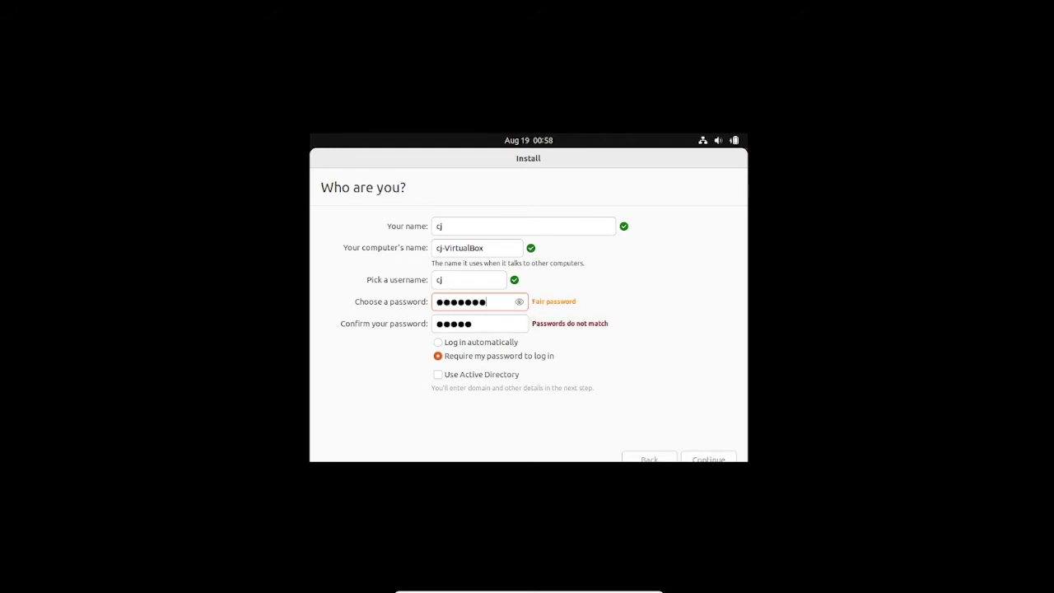
pyautogui.press('Tab')
pyautogui.write('12345678')
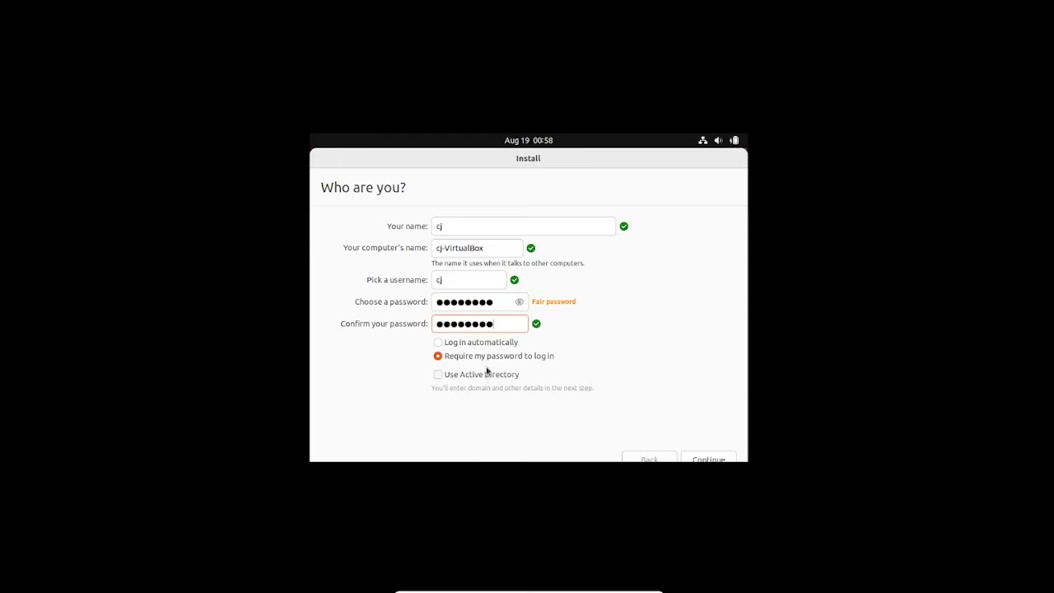
pyautogui.click(712, 461)
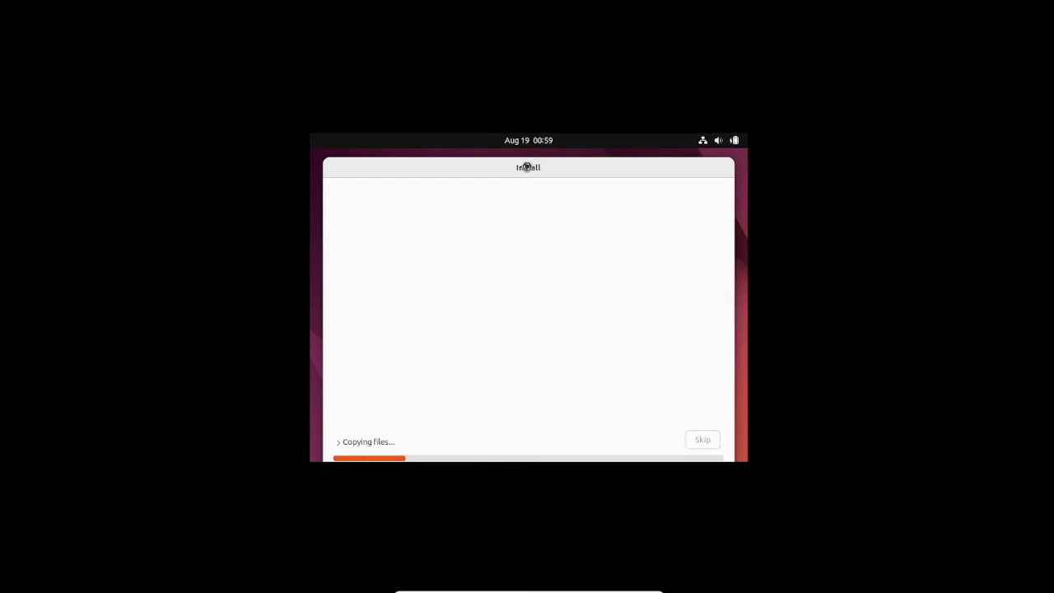
# Step: Reposition the installer window and step the slideshow forward two slides
pyautogui.moveTo(520, 169); pyautogui.dragTo(515, 146)
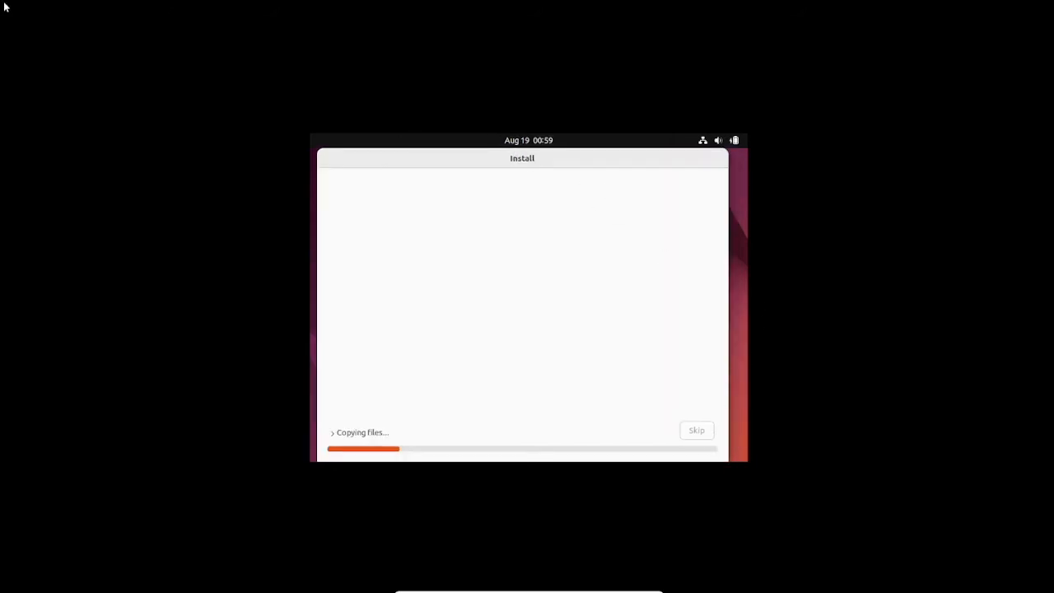
pyautogui.moveTo(427, 163); pyautogui.dragTo(446, 66)
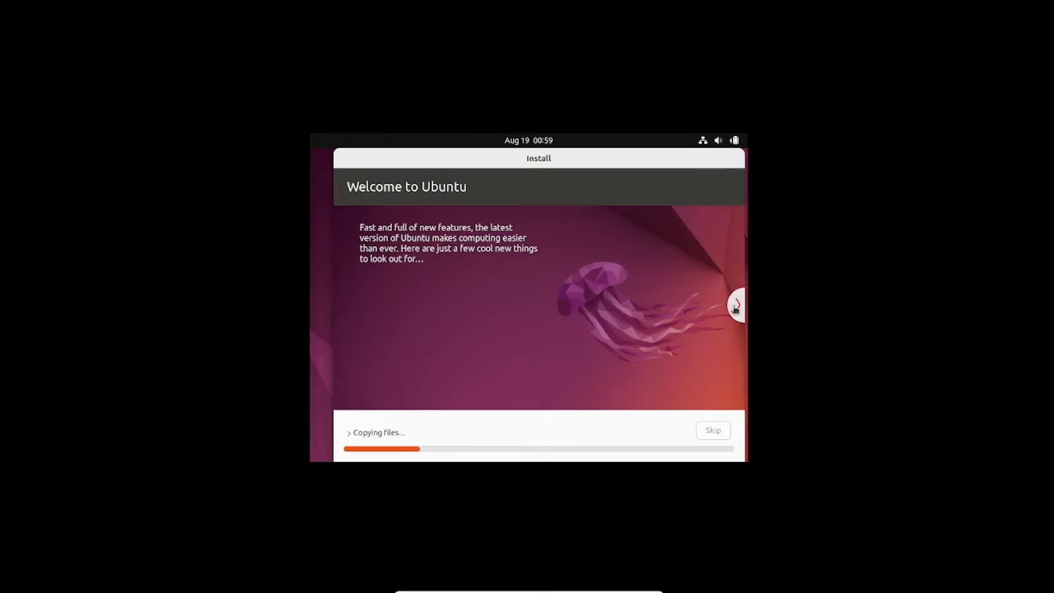
pyautogui.click(736, 306)
pyautogui.click(736, 307)
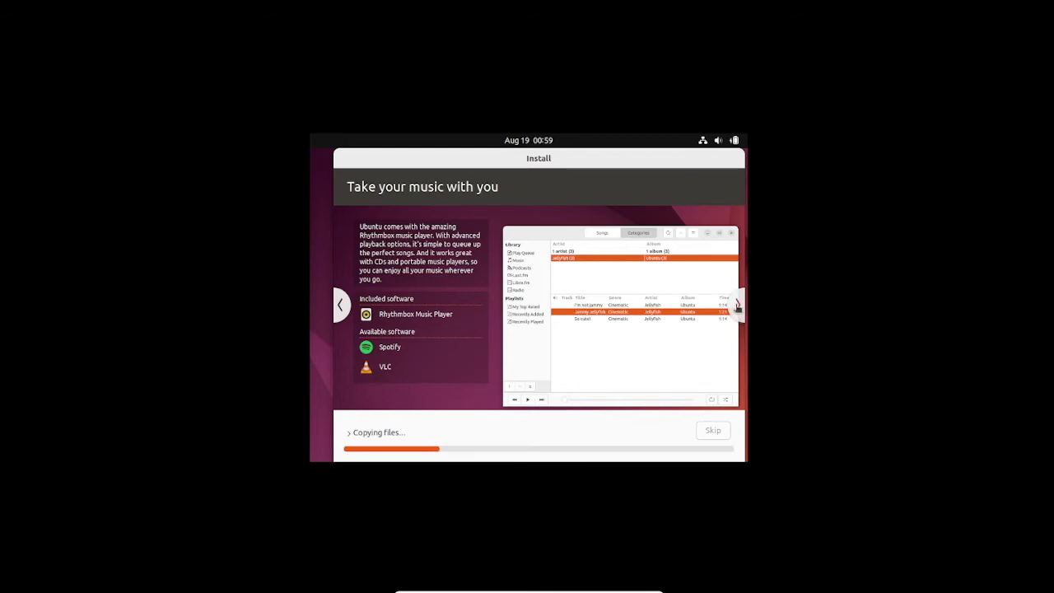
# Step: Advance the slideshow past photos, web, office and accessibility to Help and support
pyautogui.click(738, 305)
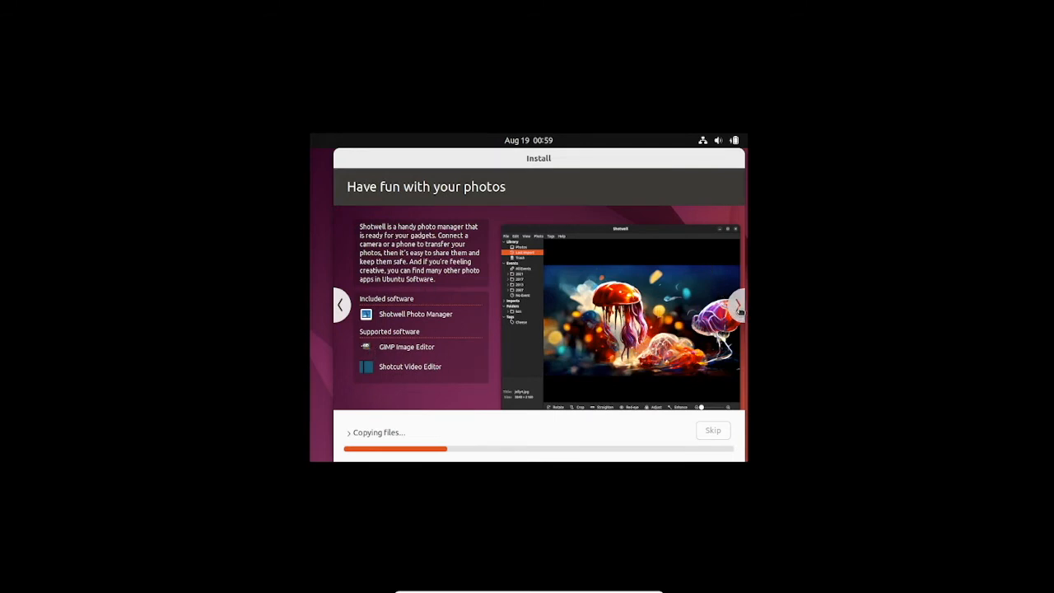
pyautogui.click(740, 309)
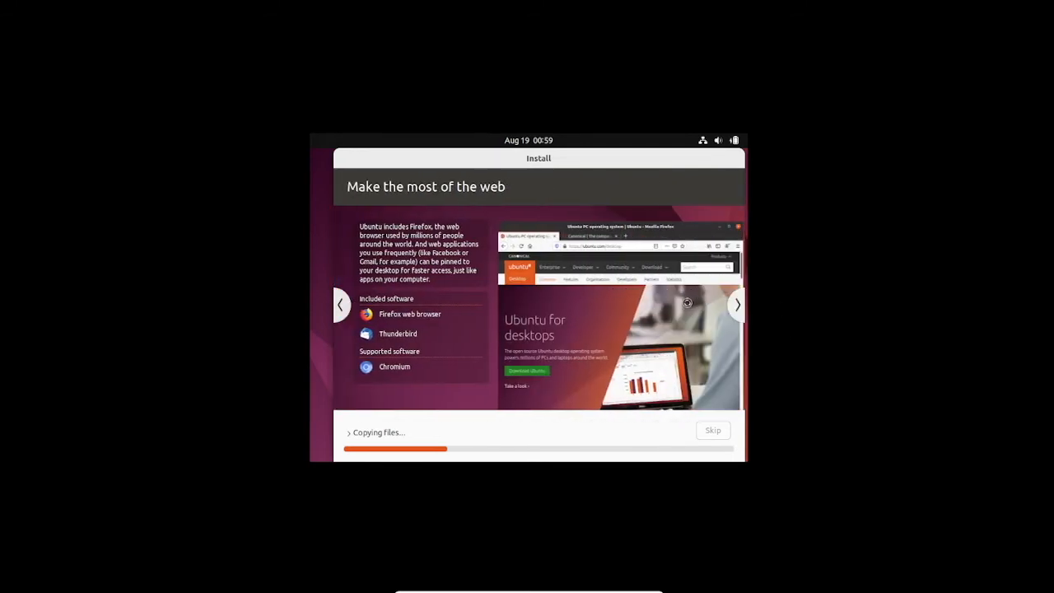
pyautogui.click(739, 306)
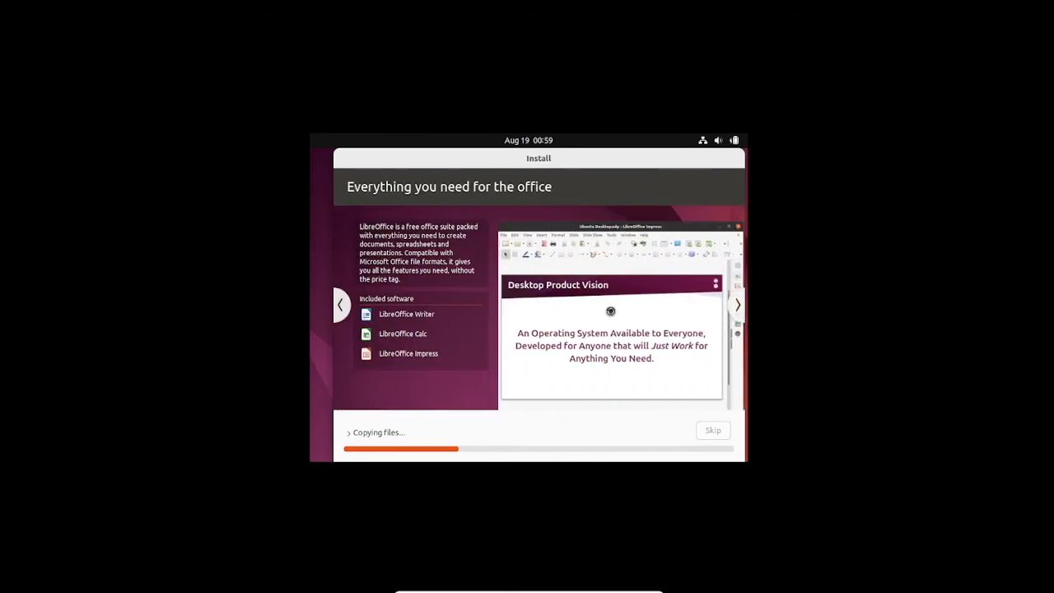
pyautogui.click(740, 307)
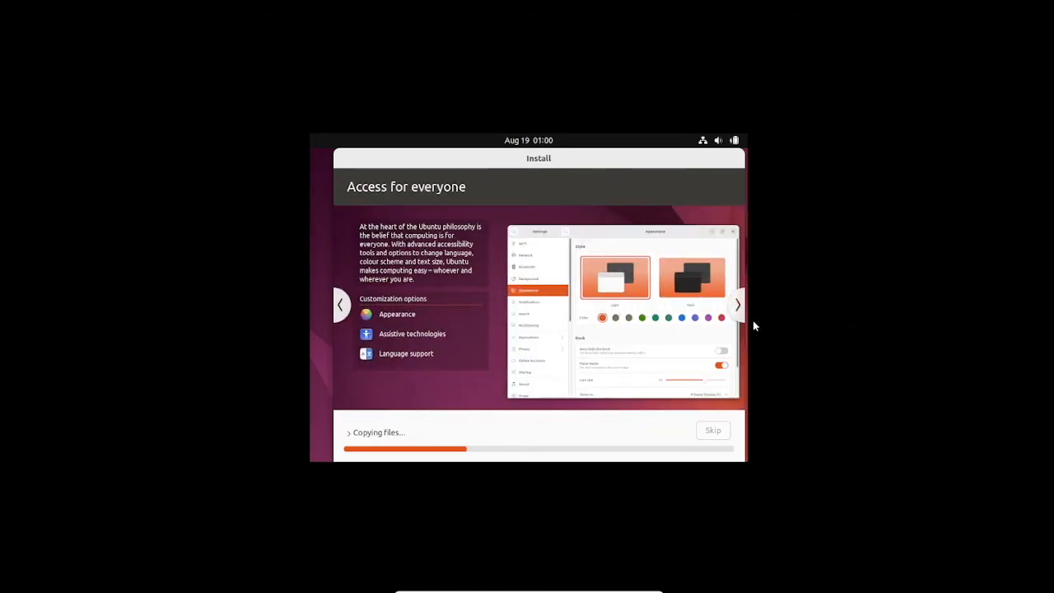
pyautogui.click(738, 307)
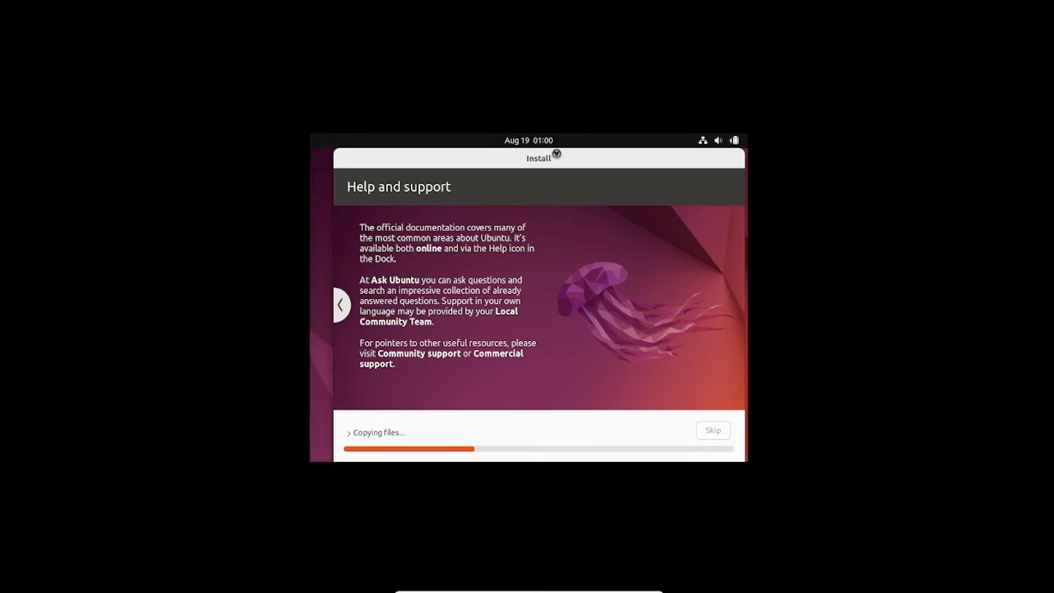
pyautogui.moveTo(557, 157)
pyautogui.mouseDown()
pyautogui.moveTo(534, 157)
pyautogui.moveTo(560, 157)
pyautogui.mouseUp()
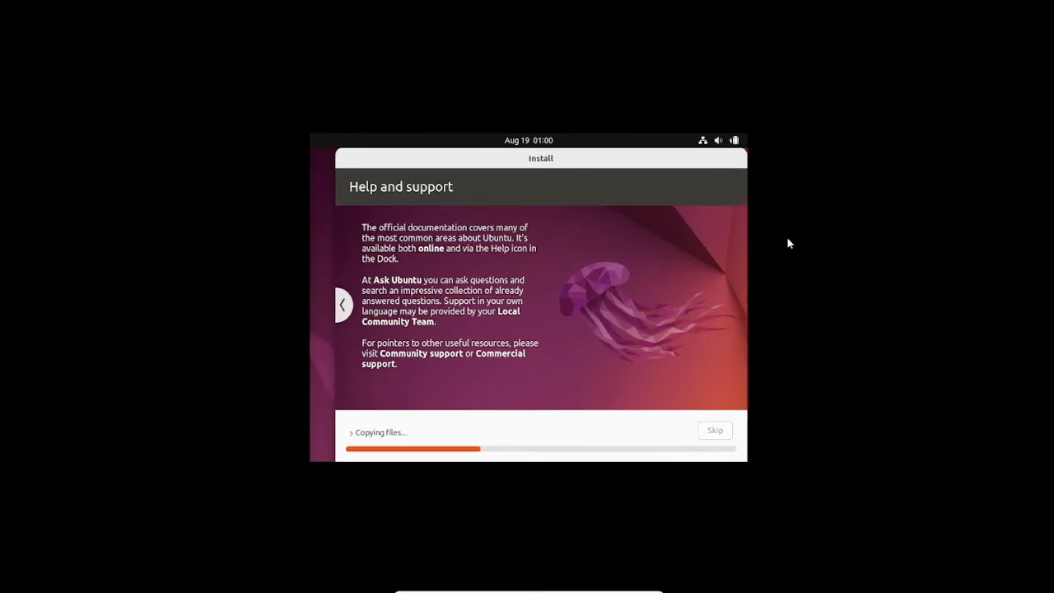
pyautogui.moveTo(403, 155)
pyautogui.mouseDown()
pyautogui.moveTo(391, 157)
pyautogui.moveTo(406, 150)
pyautogui.mouseUp()
pyautogui.moveTo(647, 588)
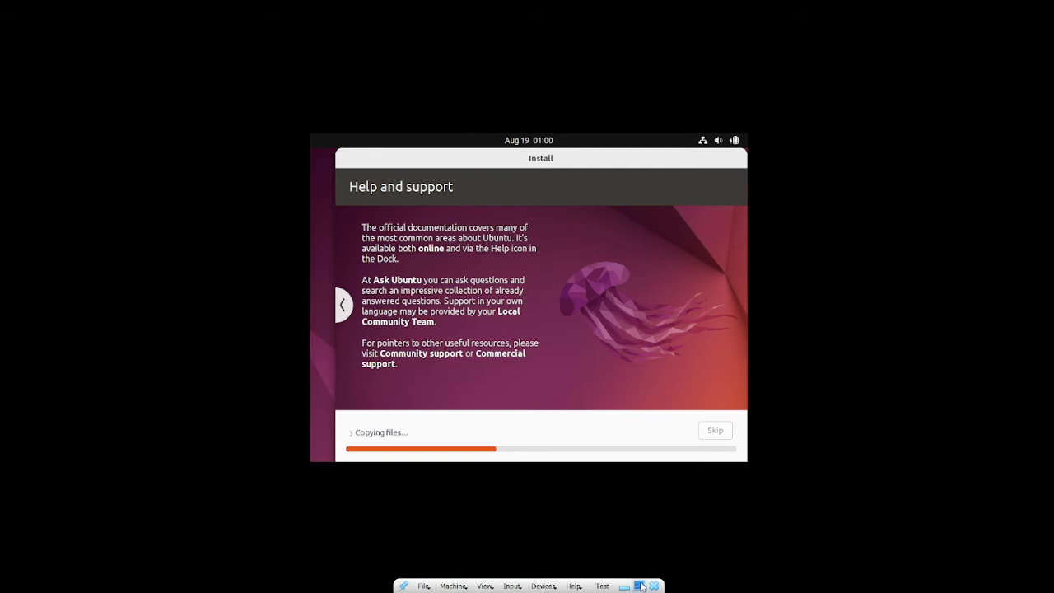
# Step: Switch the VM display from full screen to Scaled Mode
pyautogui.click(485, 586)
pyautogui.click(558, 514)
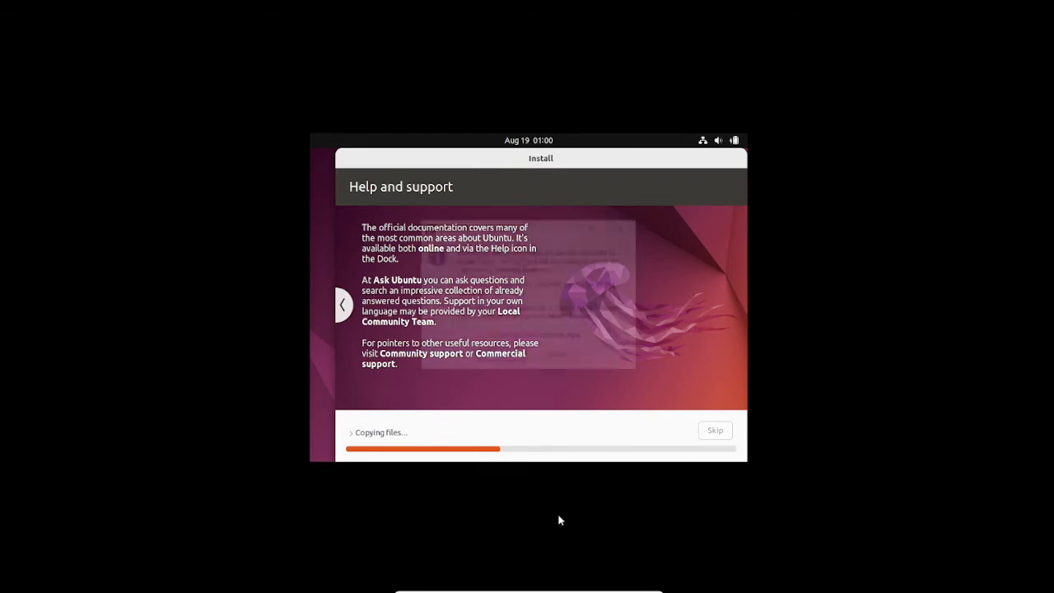
pyautogui.click(516, 357)
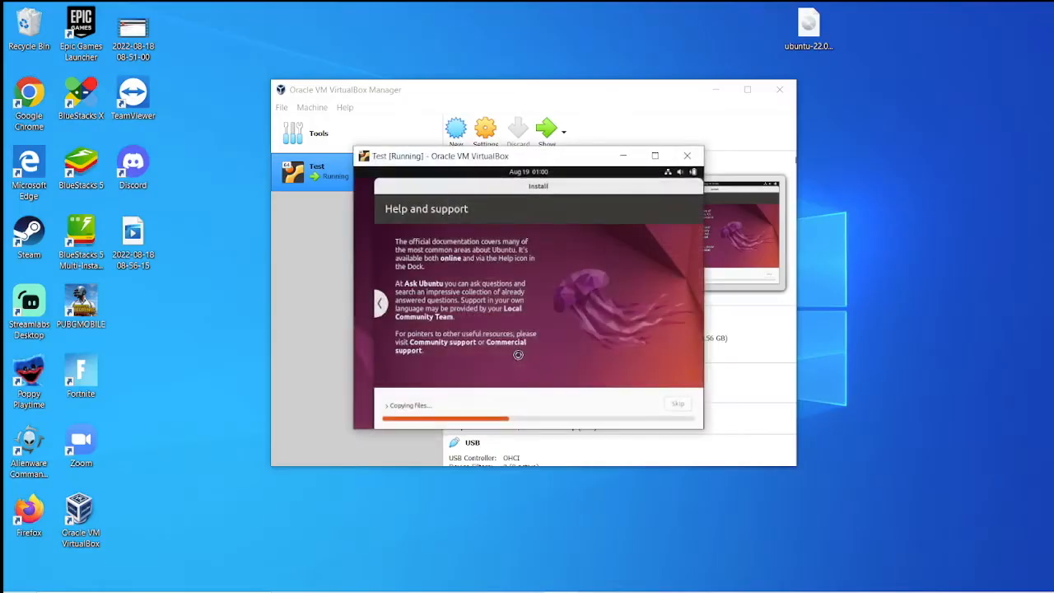
# Step: Resize the VM window by its edges, then maximize it to fill the screen
pyautogui.moveTo(351, 144); pyautogui.dragTo(29, 13)
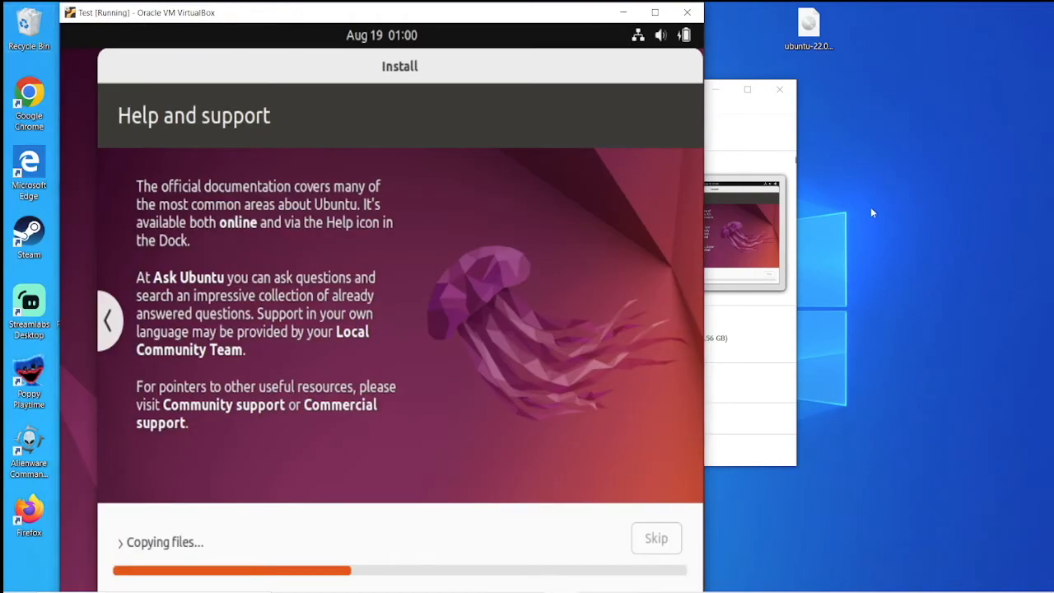
pyautogui.moveTo(706, 6); pyautogui.dragTo(1050, 6)
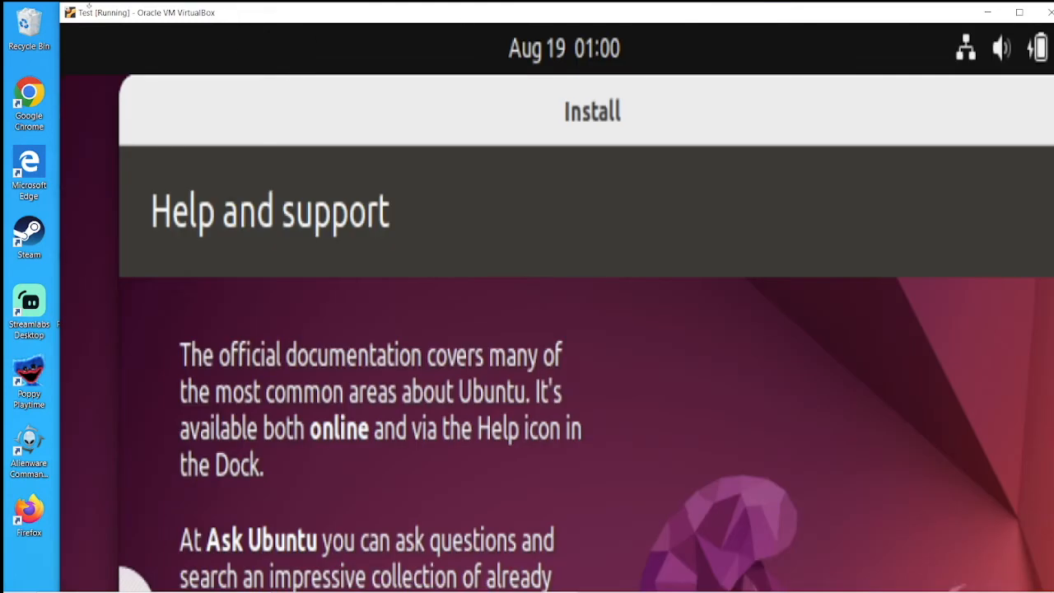
pyautogui.moveTo(168, 11); pyautogui.dragTo(116, 8)
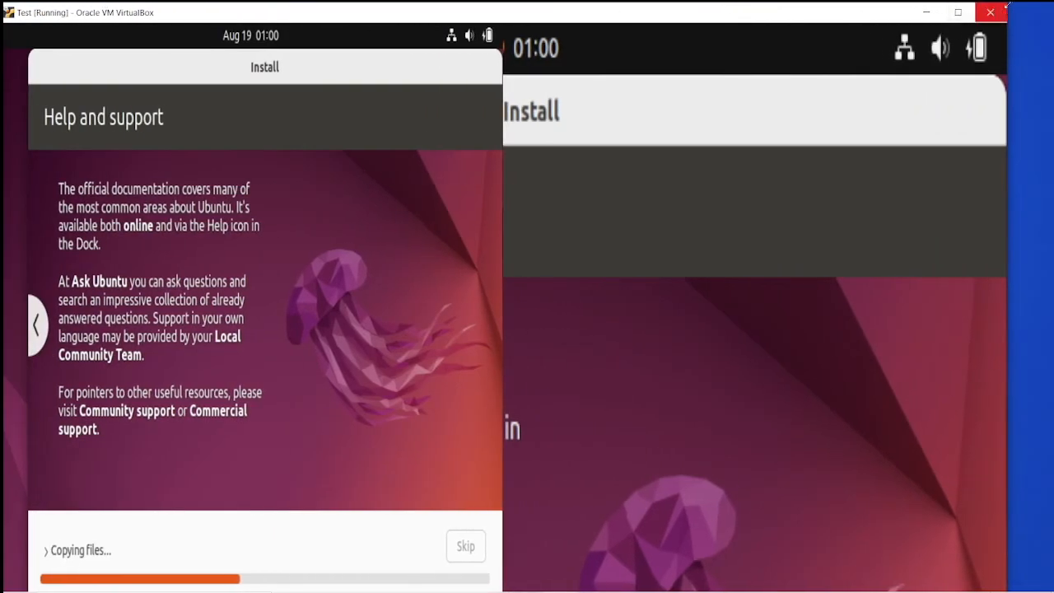
pyautogui.moveTo(1008, 4); pyautogui.dragTo(522, 240)
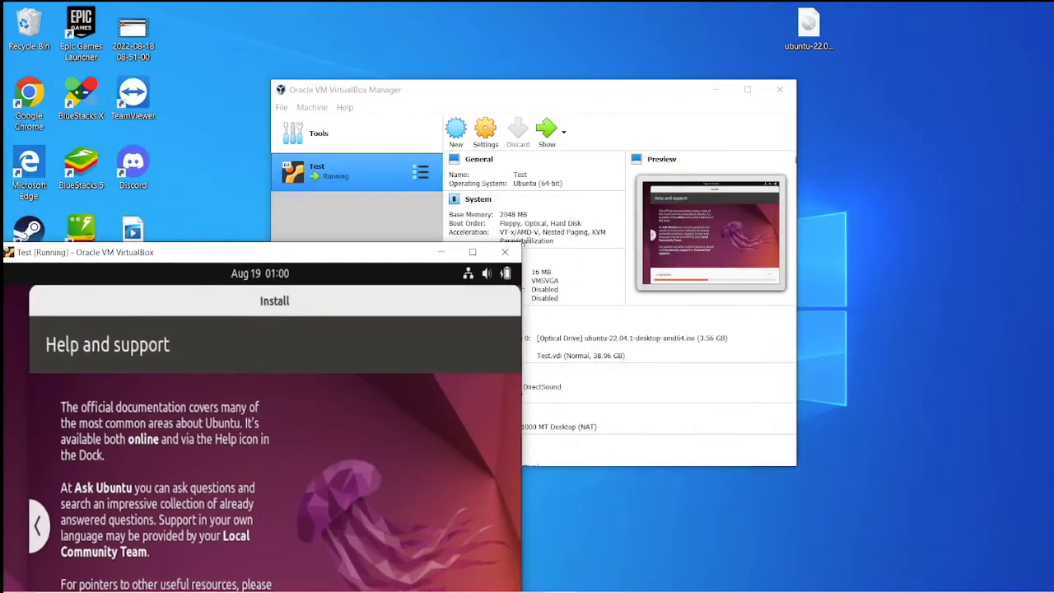
pyautogui.moveTo(354, 250); pyautogui.dragTo(584, 13)
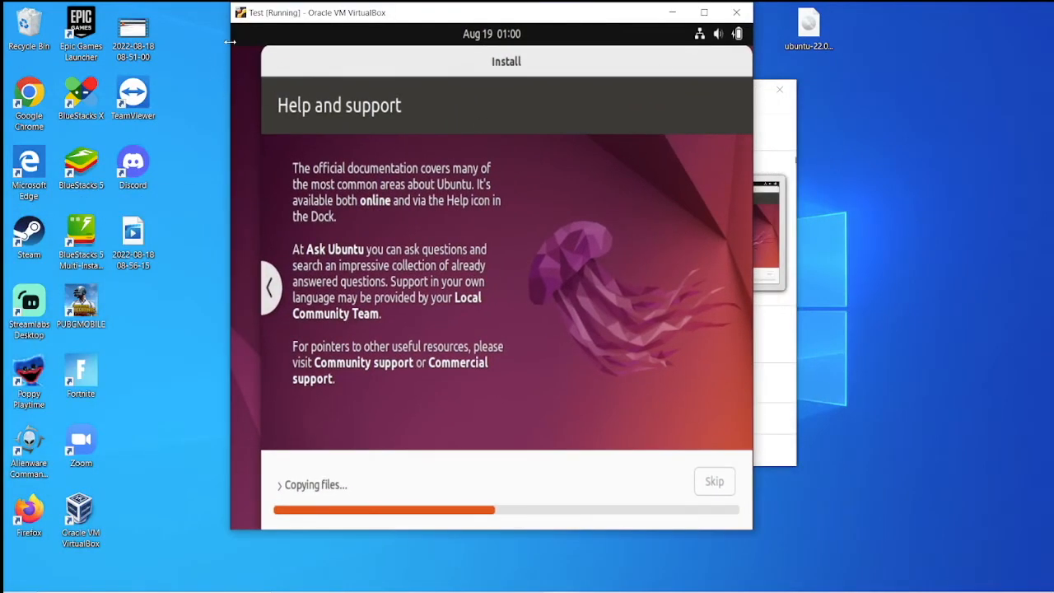
pyautogui.moveTo(230, 41); pyautogui.dragTo(25, 41)
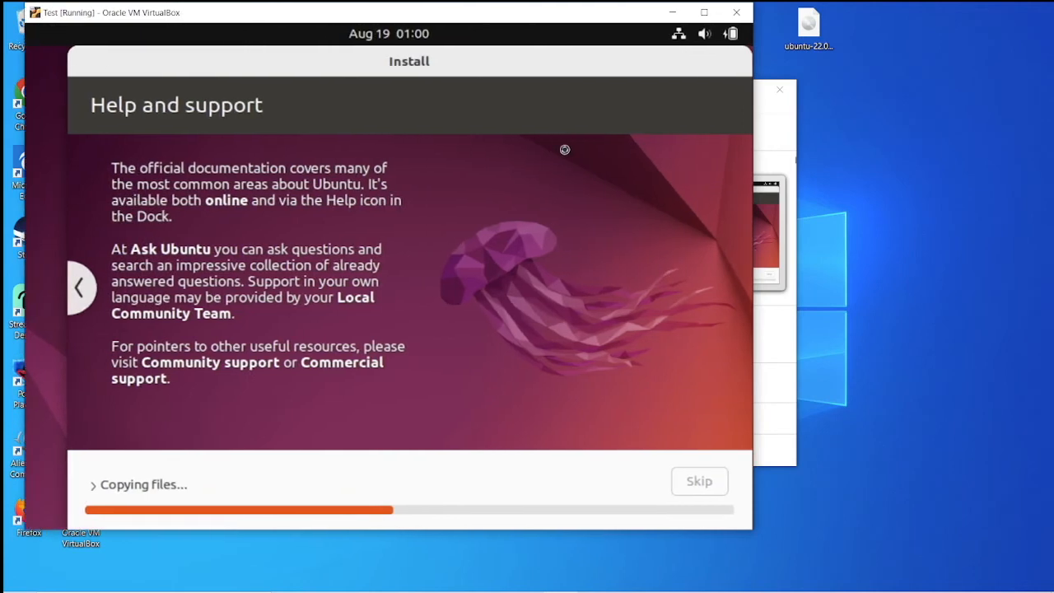
pyautogui.moveTo(753, 110); pyautogui.dragTo(927, 97)
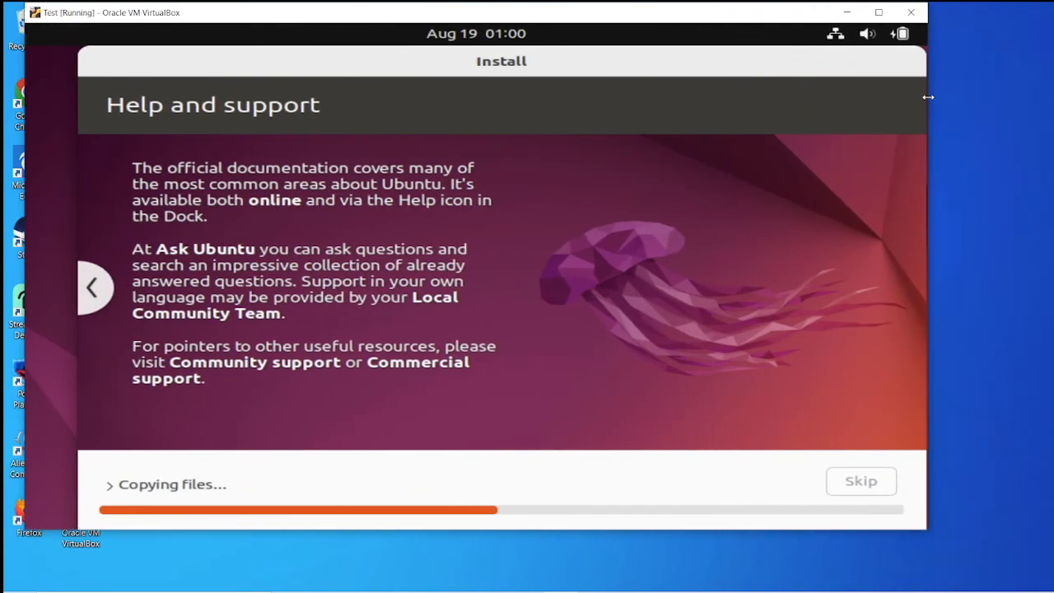
pyautogui.moveTo(517, 531); pyautogui.dragTo(517, 575)
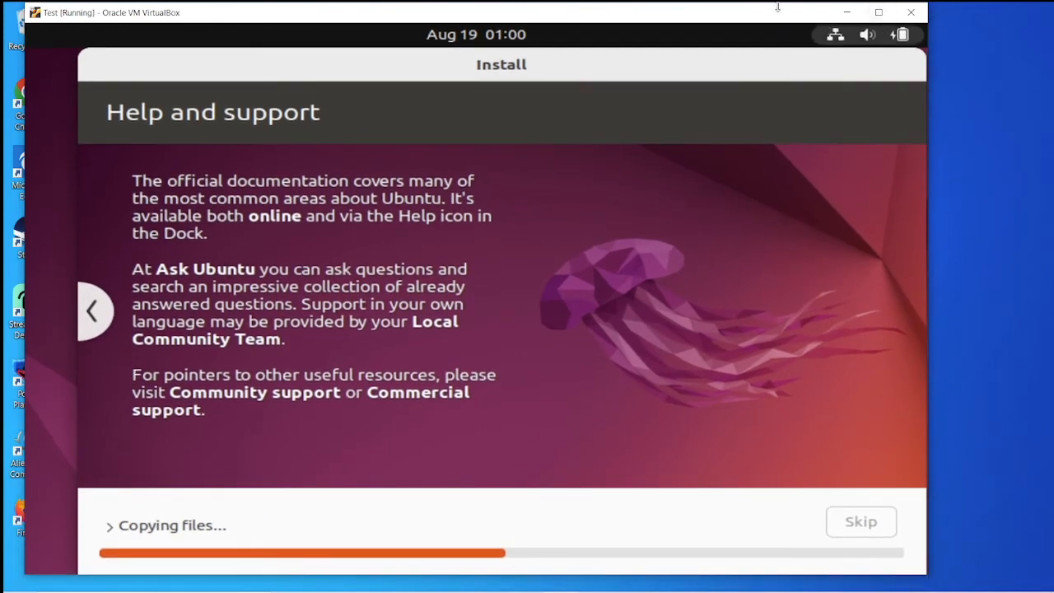
pyautogui.click(879, 13)
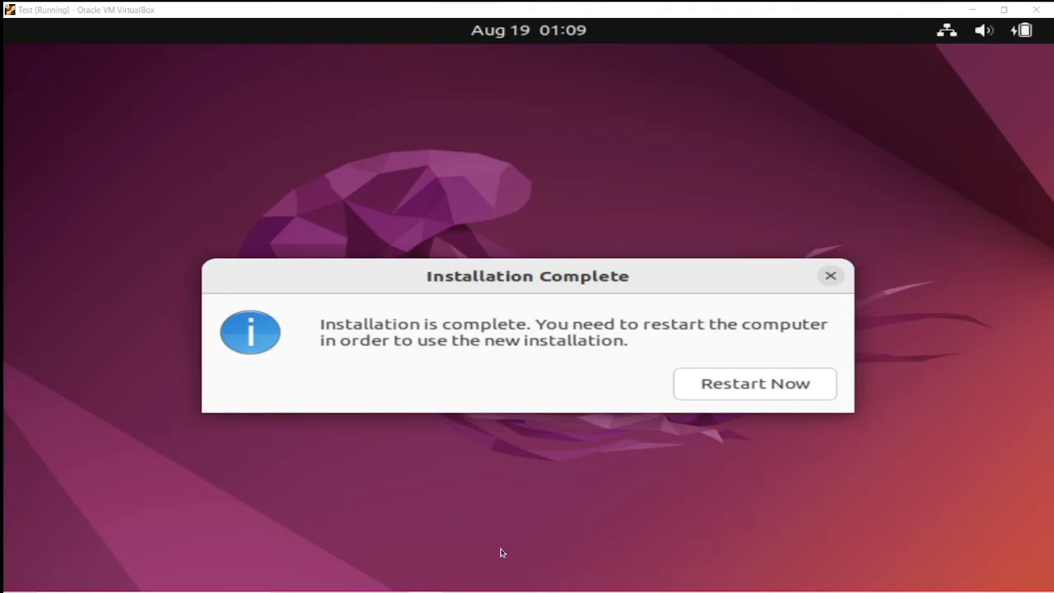
# Step: Move the Installation Complete dialog aside and choose Restart Now
pyautogui.moveTo(623, 282); pyautogui.dragTo(635, 195)
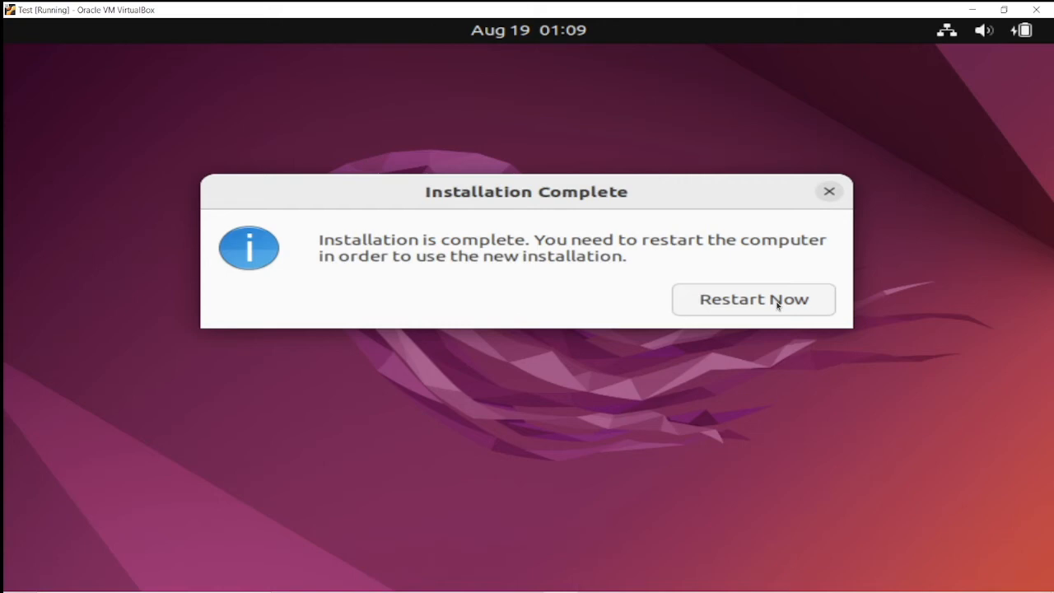
pyautogui.click(778, 303)
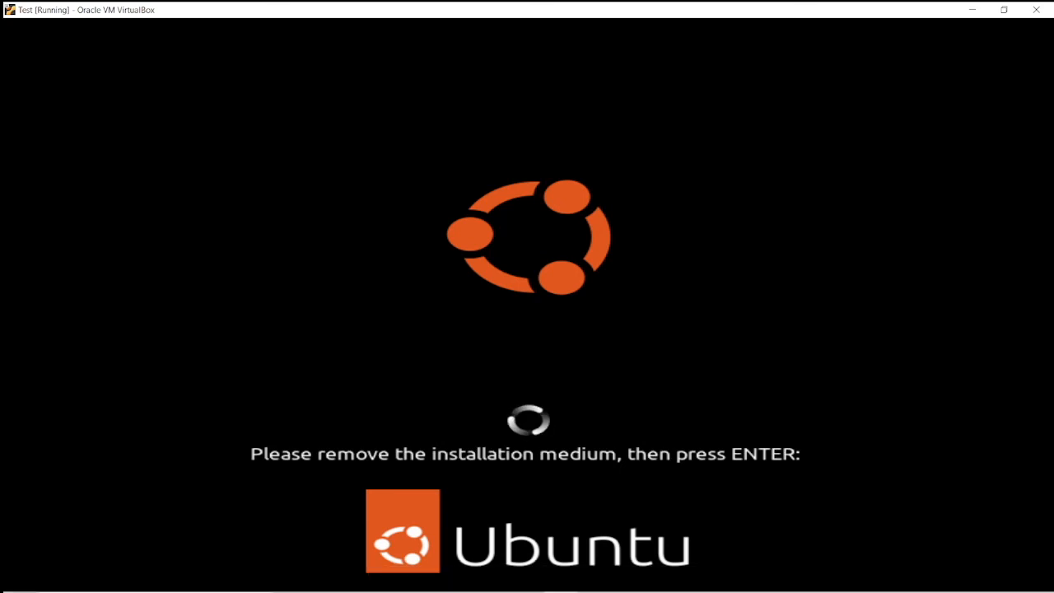
# Step: Restore the VM window to a smaller size and move it down-right
pyautogui.click(1004, 10)
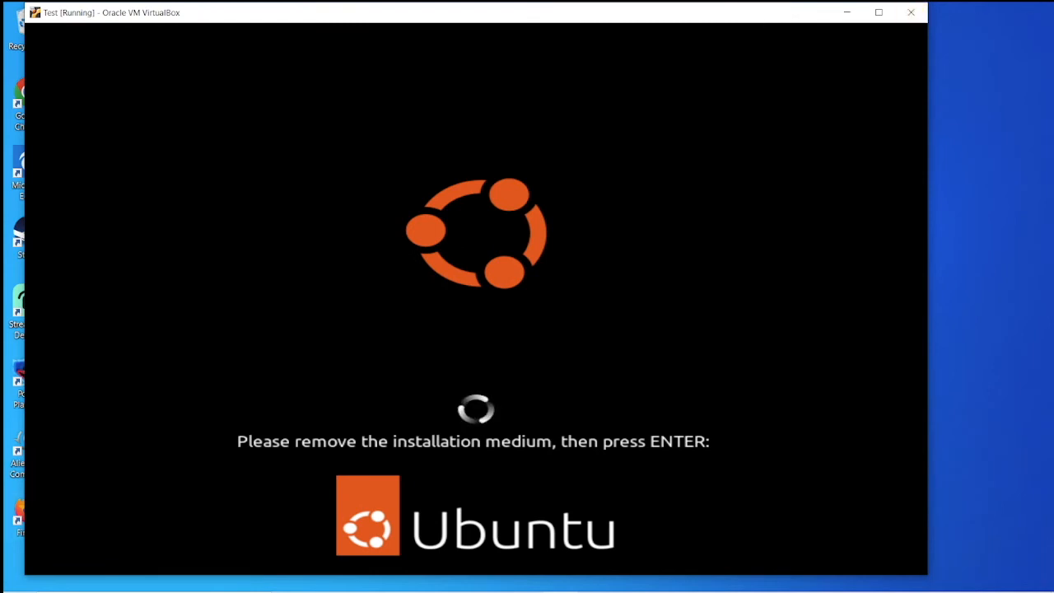
pyautogui.moveTo(825, 17); pyautogui.dragTo(888, 164)
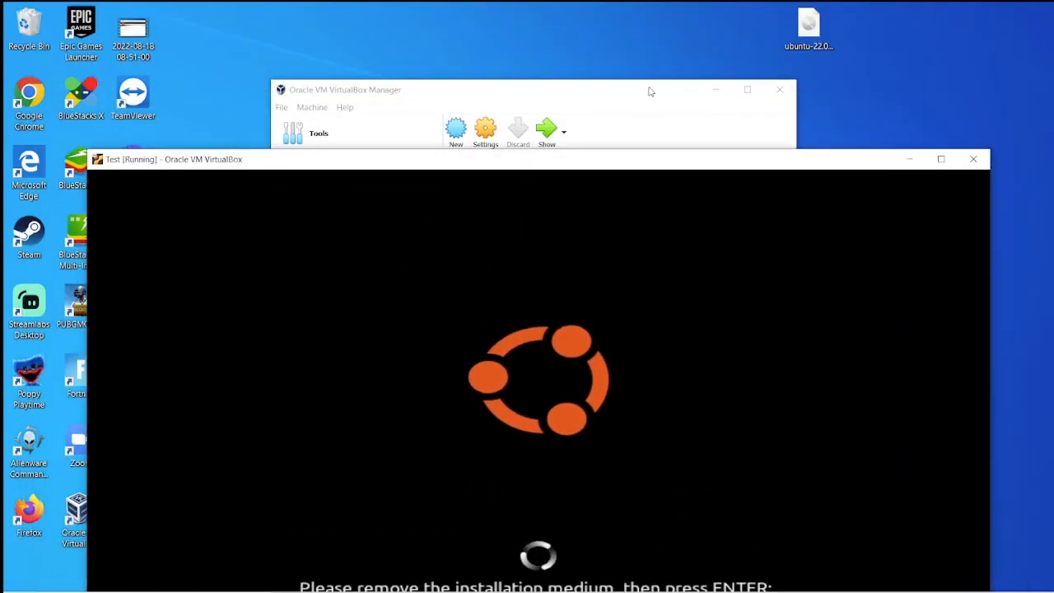
# Step: From the Manager, check the Test machine's storage settings, then power it off and confirm
pyautogui.click(655, 129)
pyautogui.rightClick(384, 182)
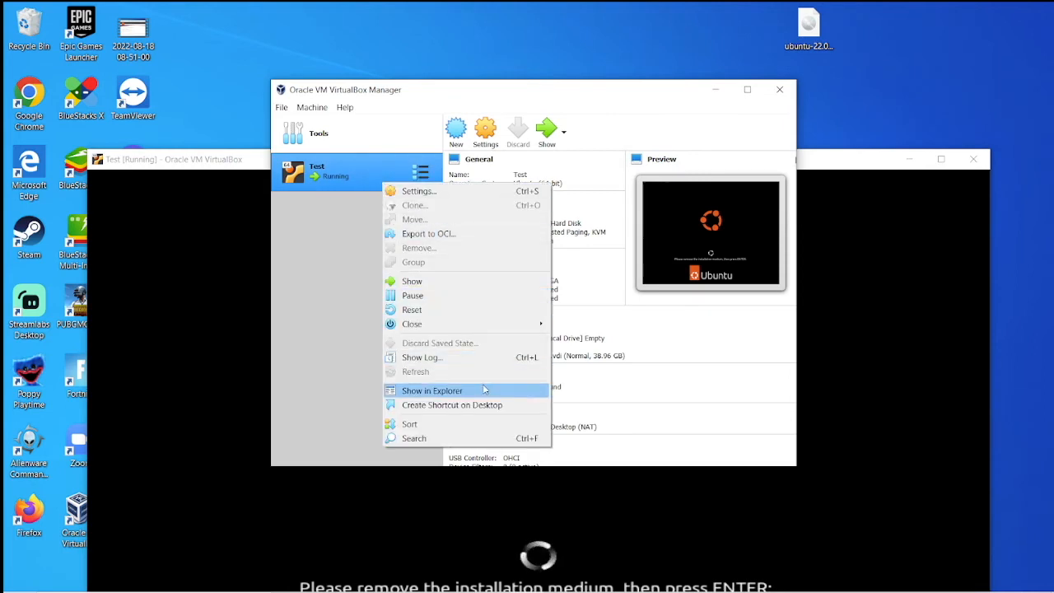
pyautogui.click(349, 134)
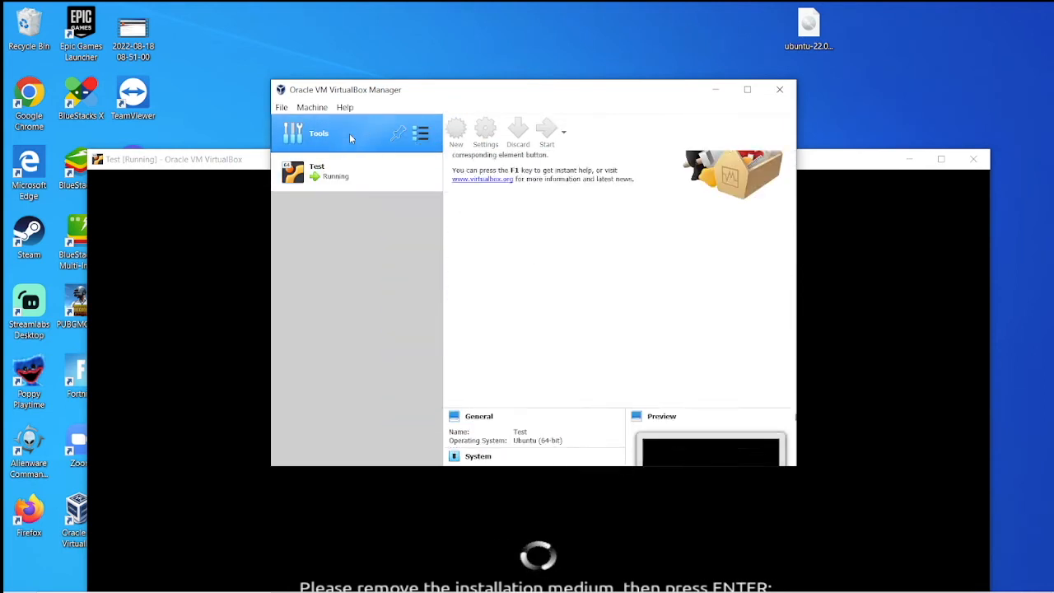
pyautogui.click(403, 184)
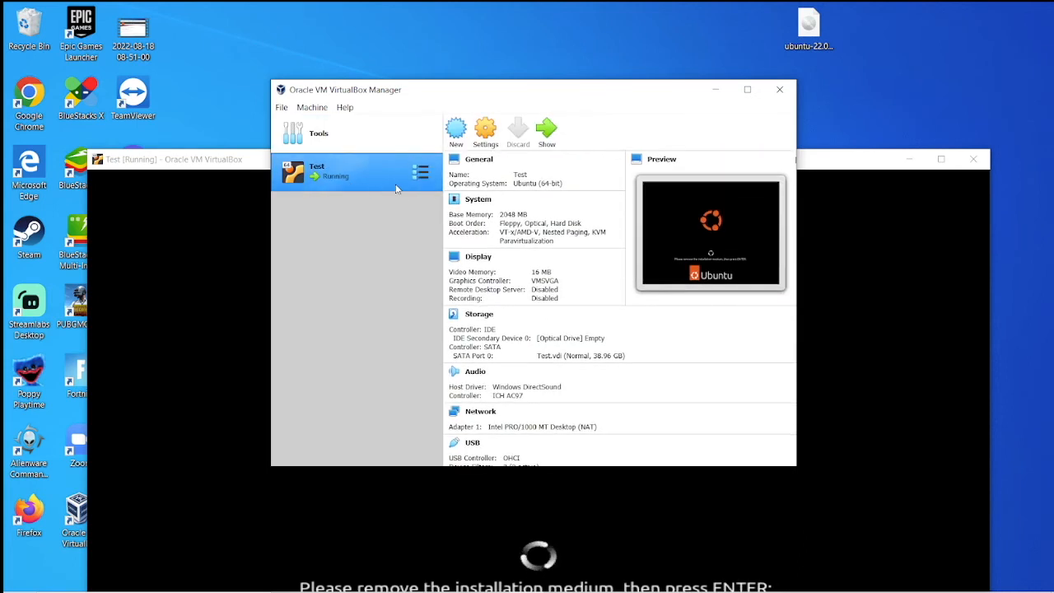
pyautogui.rightClick(397, 187)
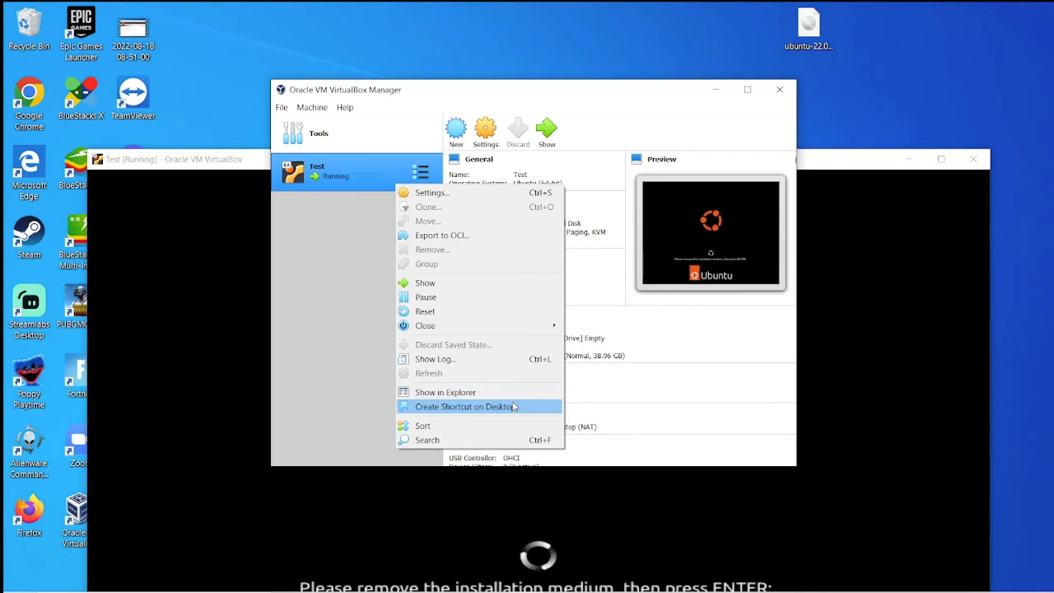
pyautogui.click(512, 193)
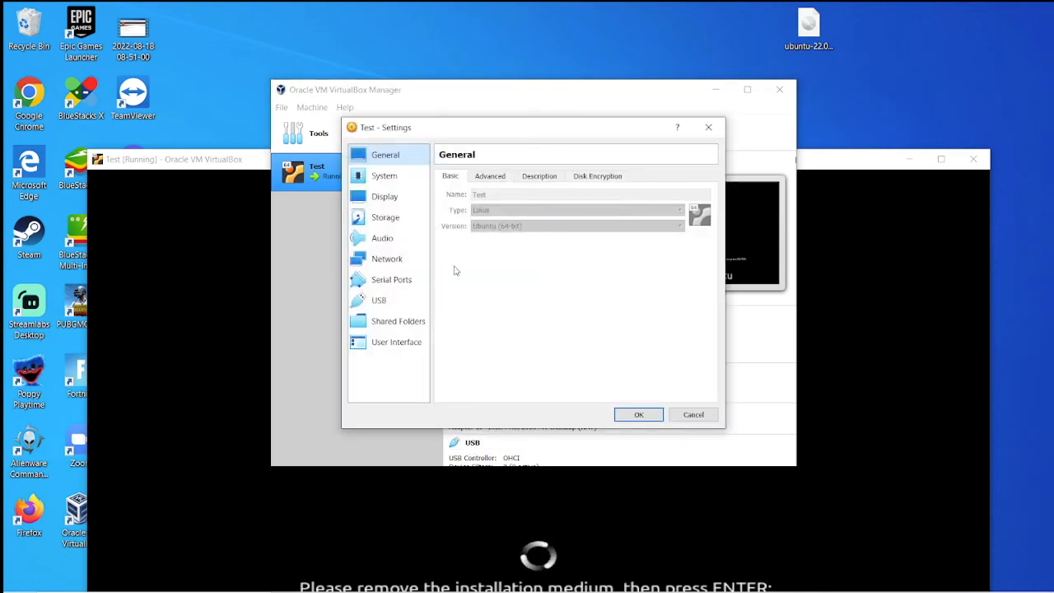
pyautogui.click(372, 220)
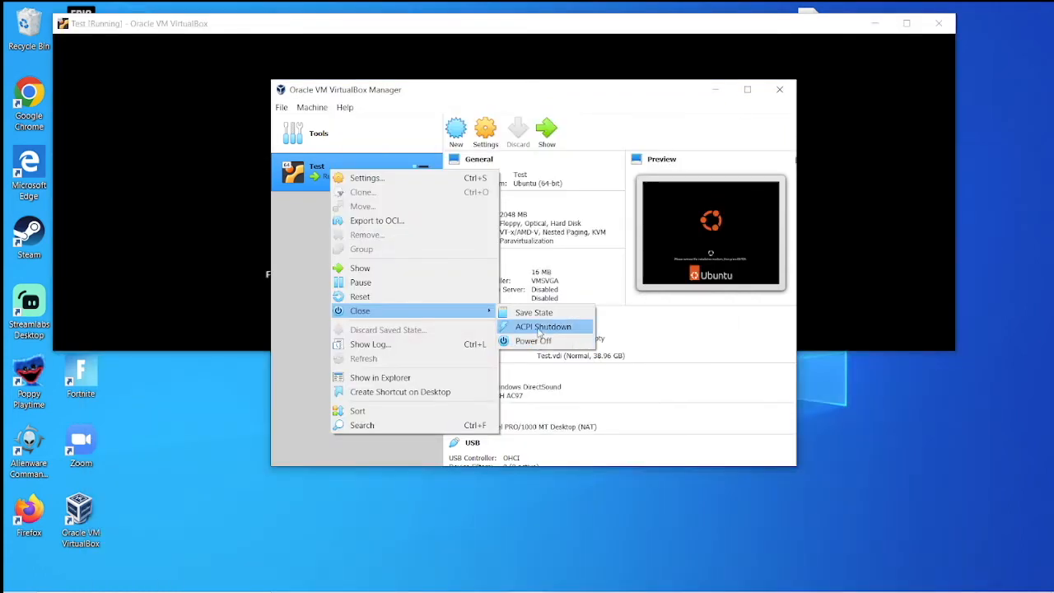
pyautogui.click(544, 347)
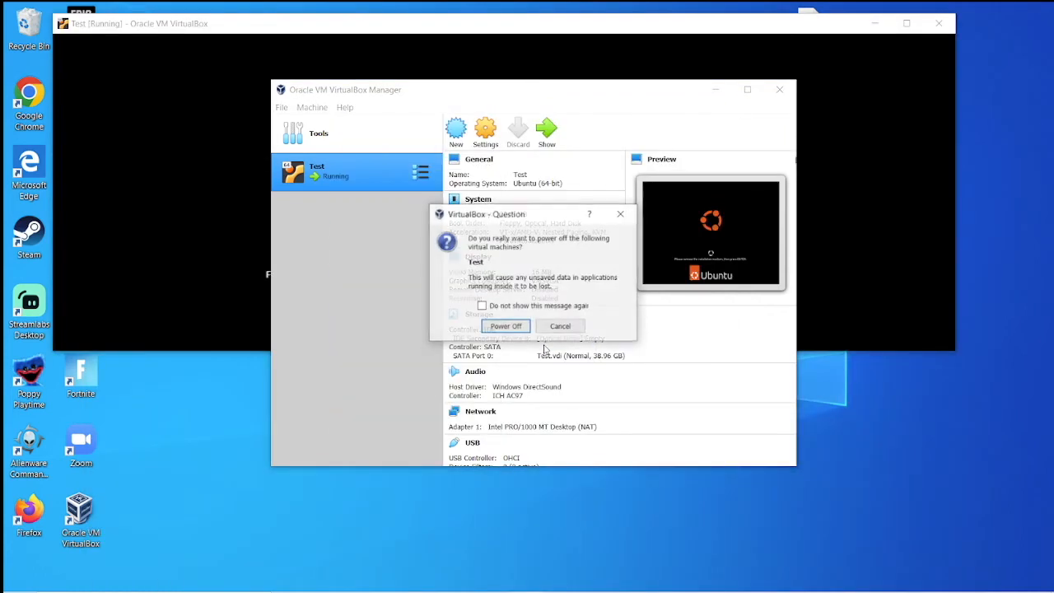
pyautogui.click(516, 326)
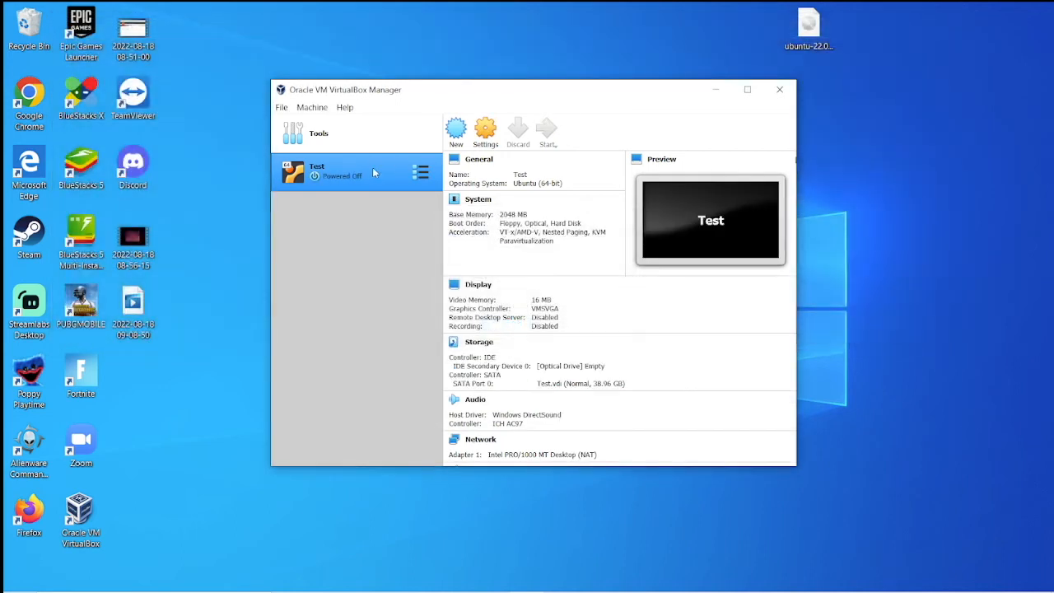
pyautogui.rightClick(372, 177)
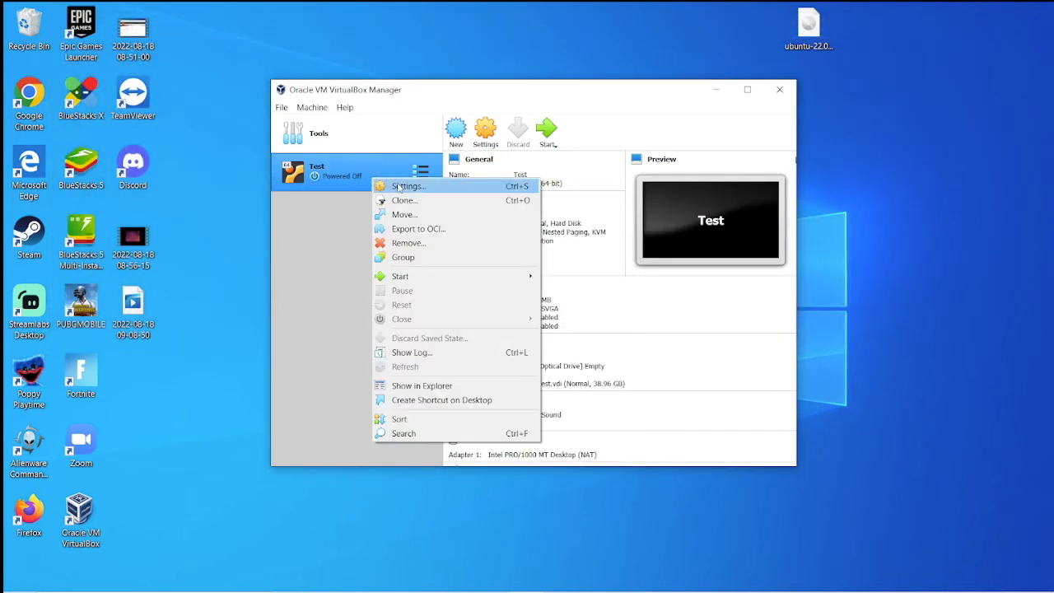
pyautogui.click(451, 191)
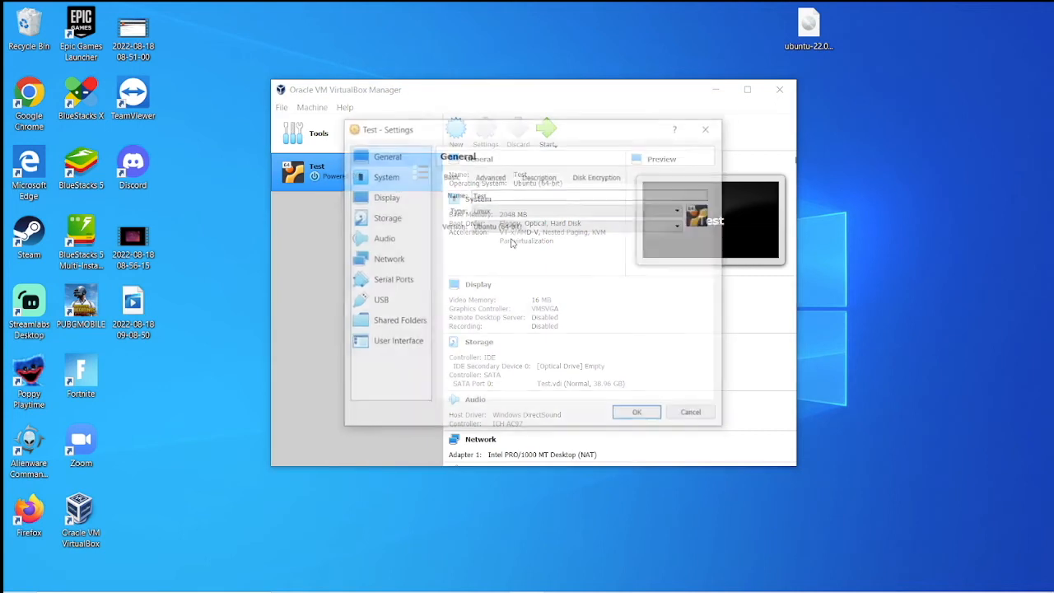
pyautogui.click(361, 257)
pyautogui.click(365, 236)
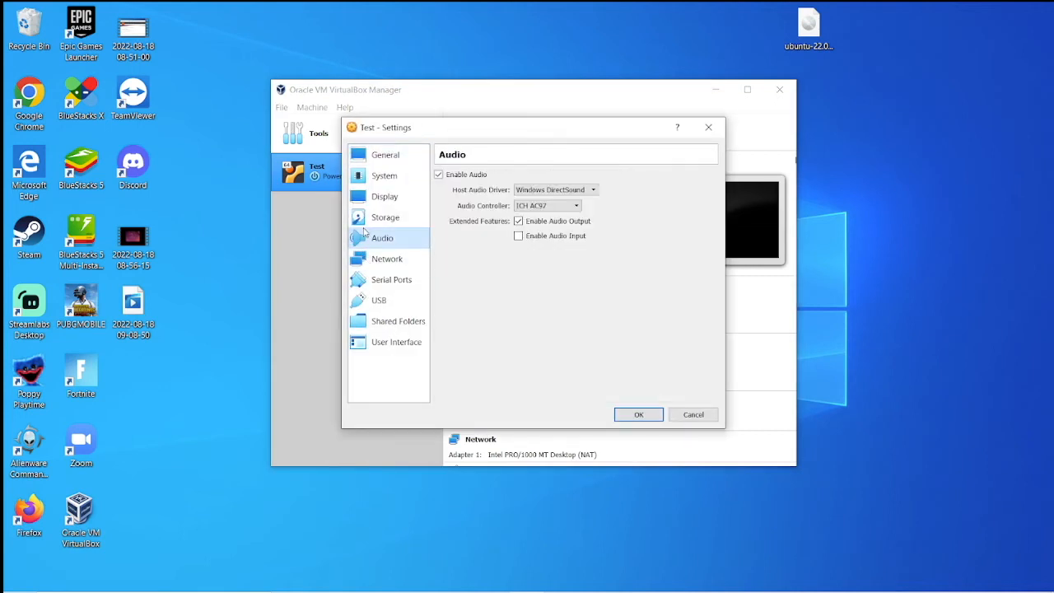
pyautogui.click(370, 218)
pyautogui.click(466, 237)
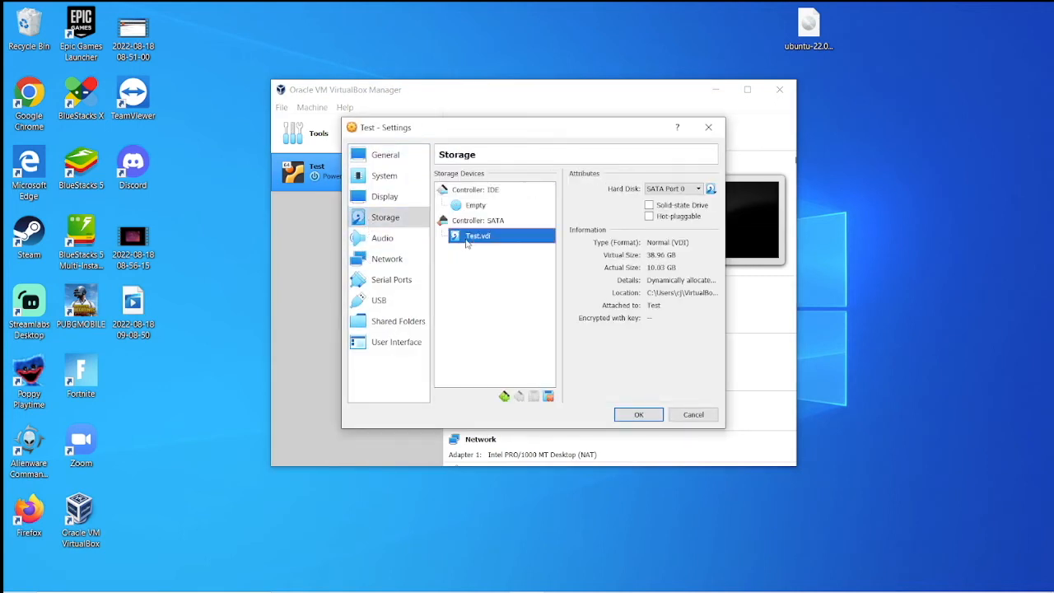
pyautogui.click(467, 222)
pyautogui.click(468, 206)
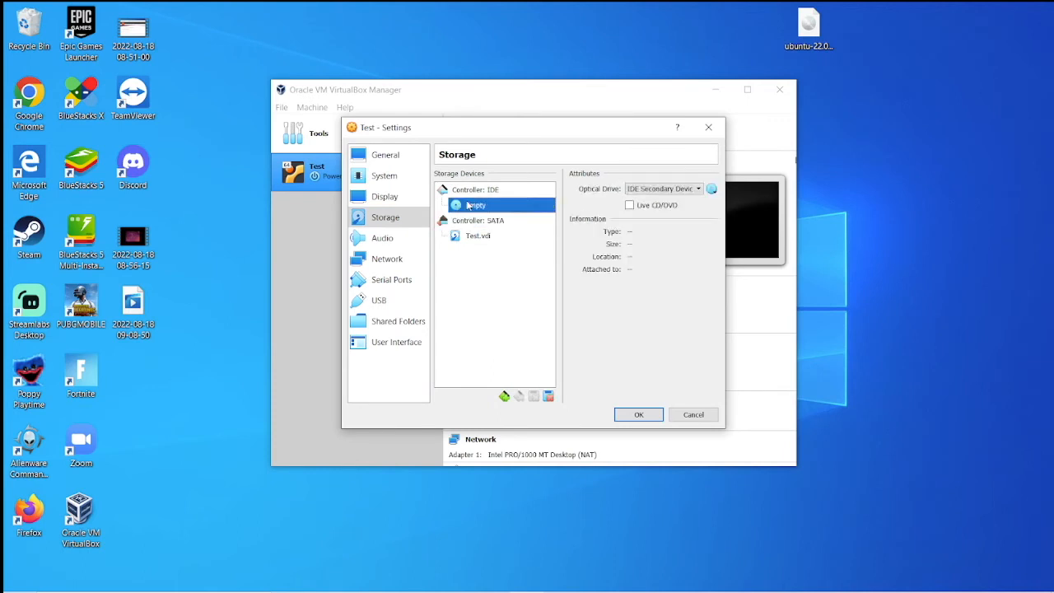
pyautogui.click(681, 191)
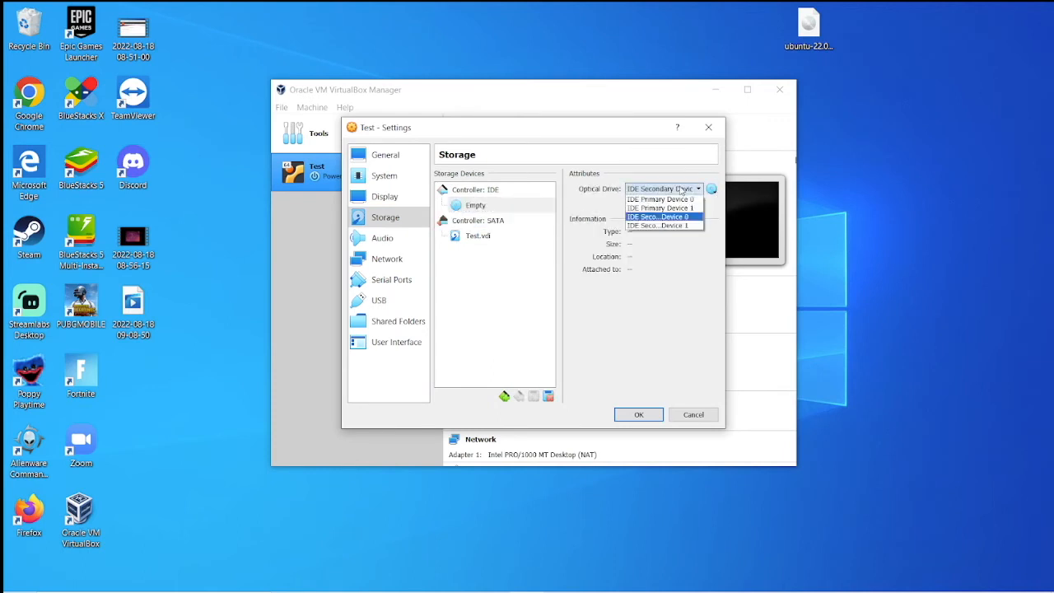
pyautogui.click(681, 190)
pyautogui.click(391, 341)
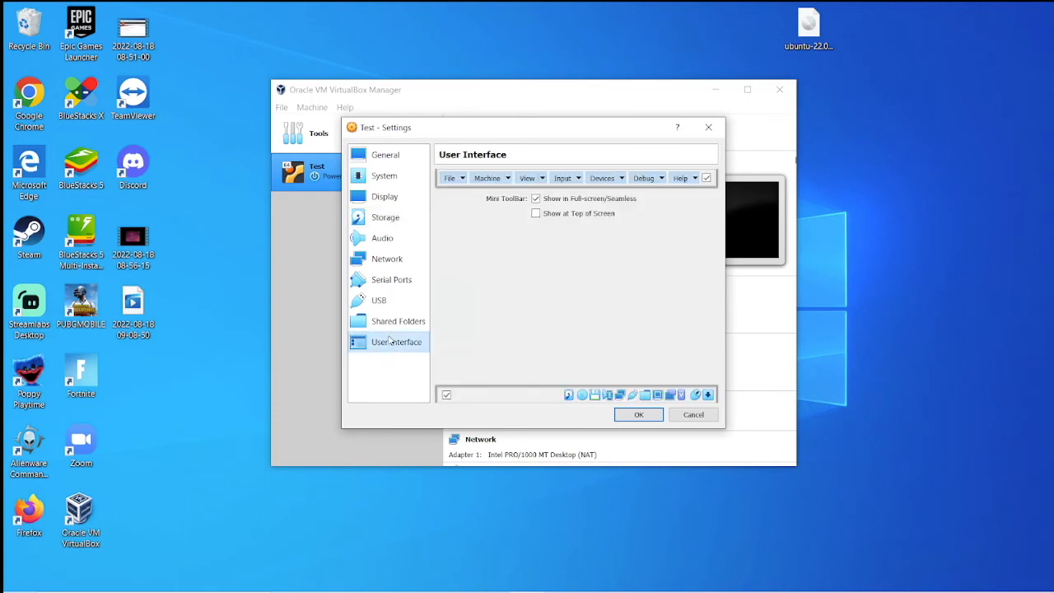
pyautogui.click(389, 321)
pyautogui.click(384, 282)
pyautogui.click(382, 241)
pyautogui.click(379, 217)
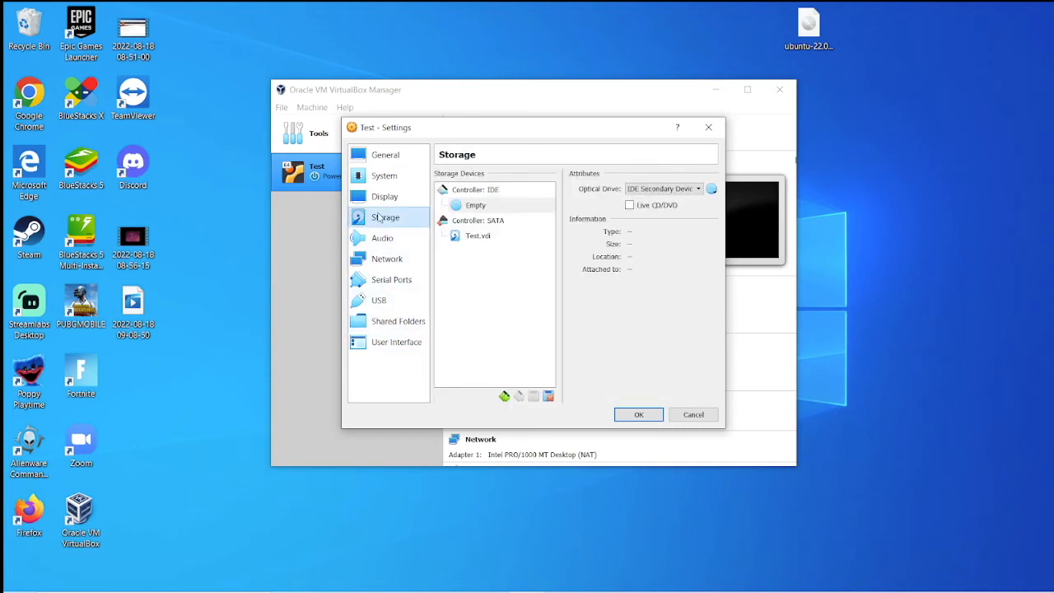
pyautogui.click(379, 176)
pyautogui.click(379, 156)
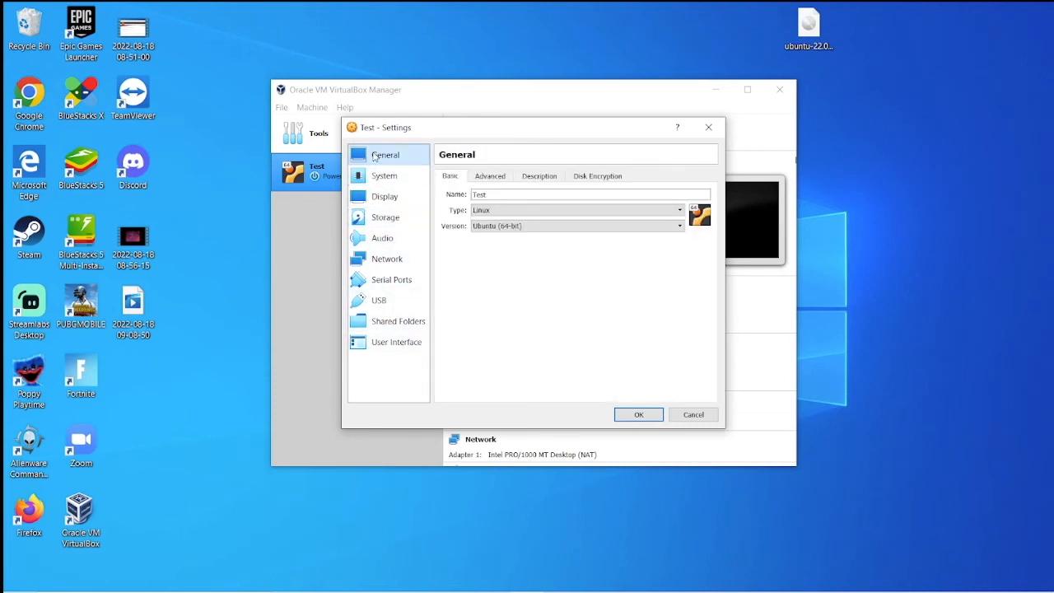
pyautogui.click(499, 180)
pyautogui.click(521, 178)
pyautogui.click(576, 177)
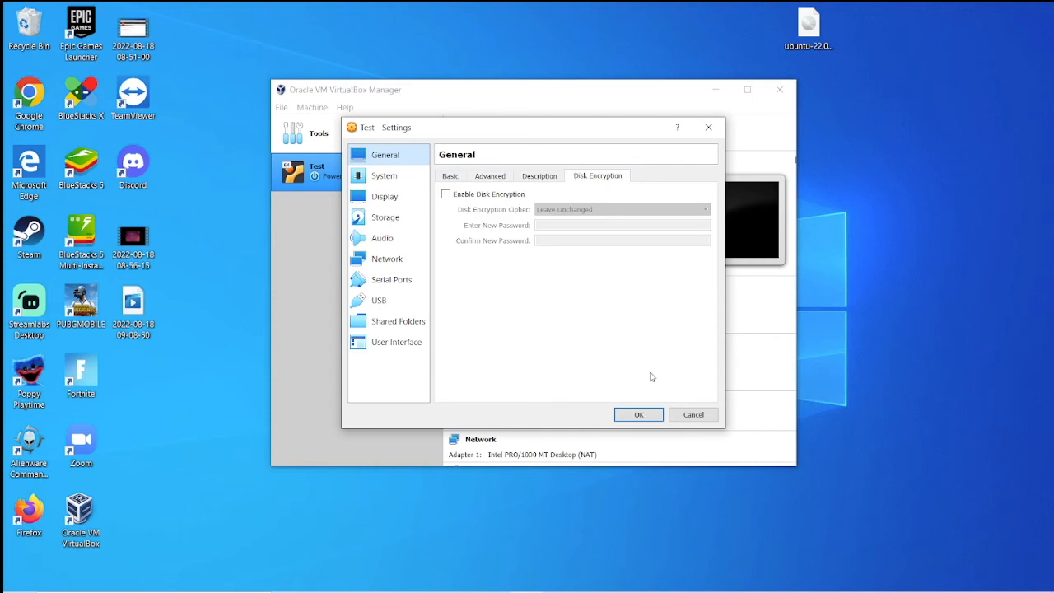
pyautogui.click(638, 415)
pyautogui.scroll(-4, 576, 272)
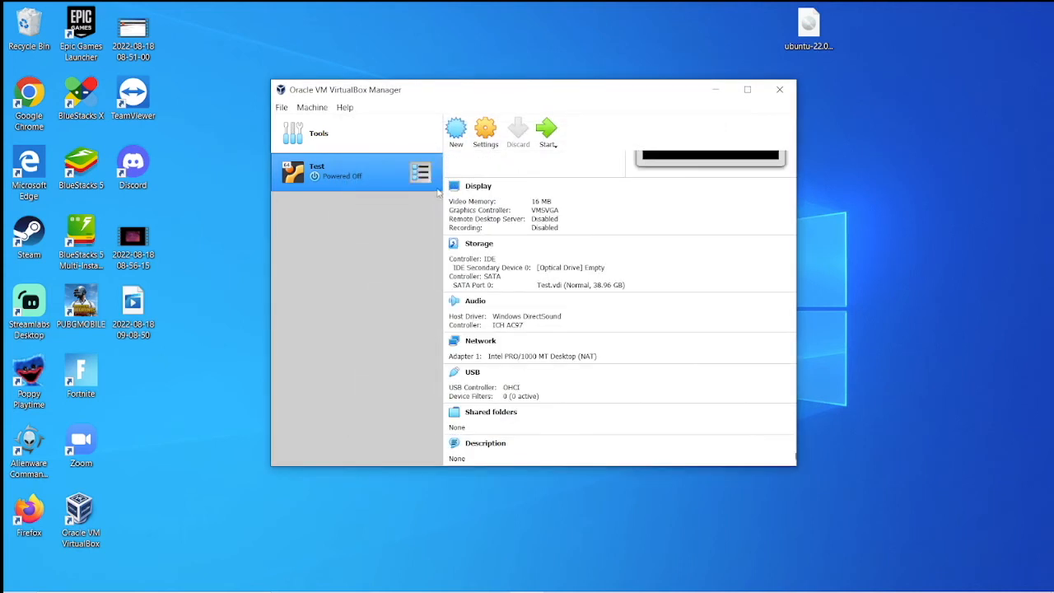
# Step: Open the Virtual Media Manager and list the registered optical disks
pyautogui.click(312, 107)
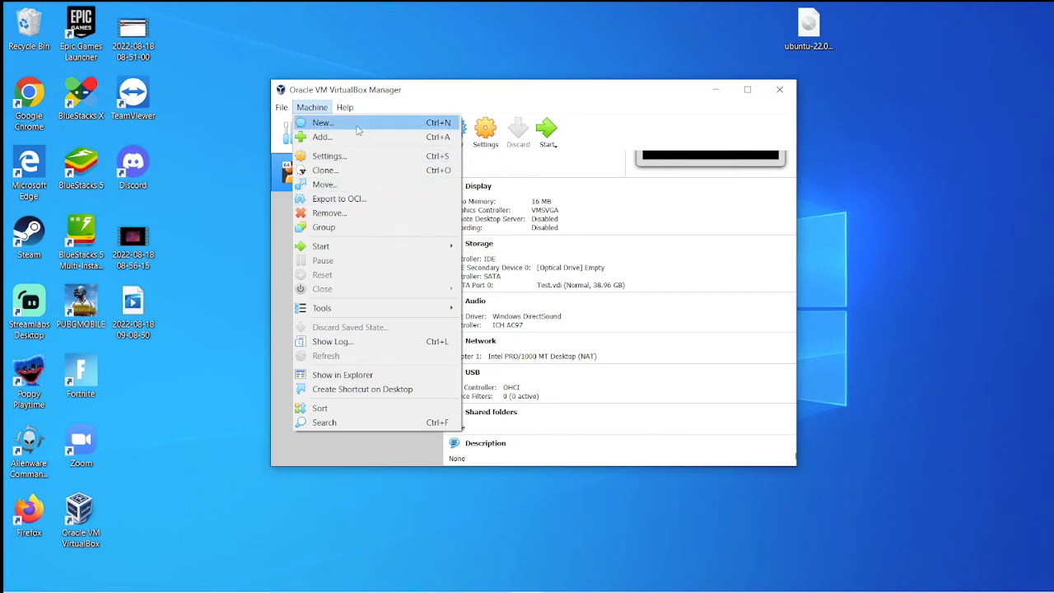
pyautogui.moveTo(281, 107)
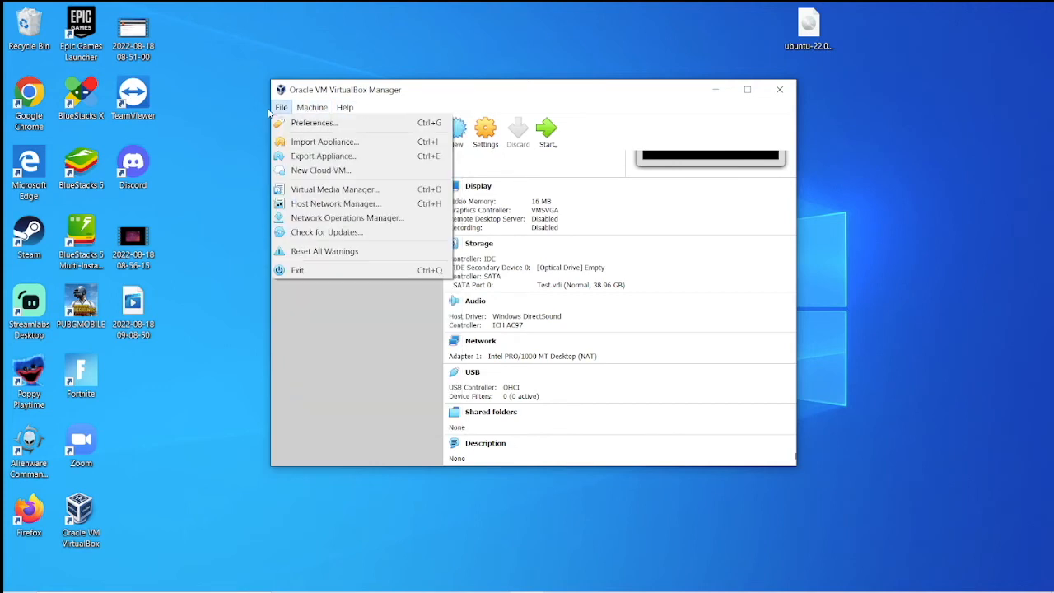
pyautogui.click(370, 191)
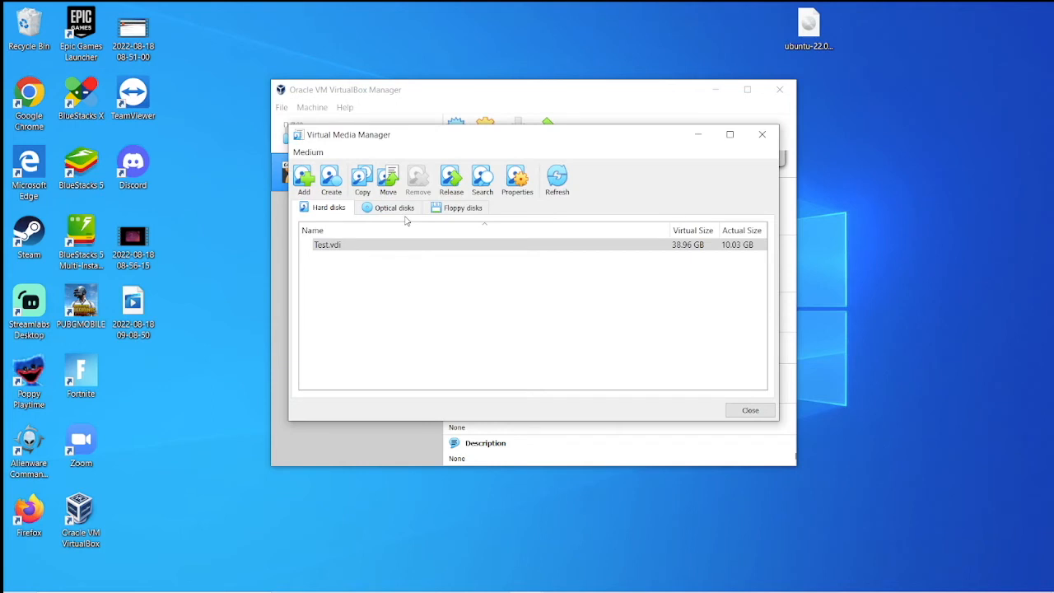
pyautogui.click(395, 209)
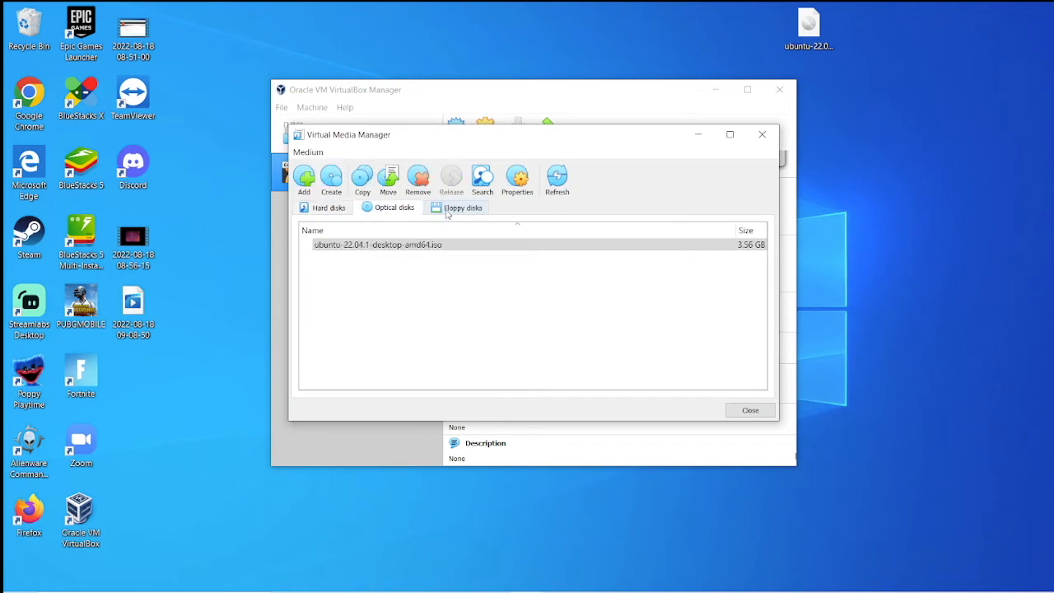
pyautogui.click(328, 208)
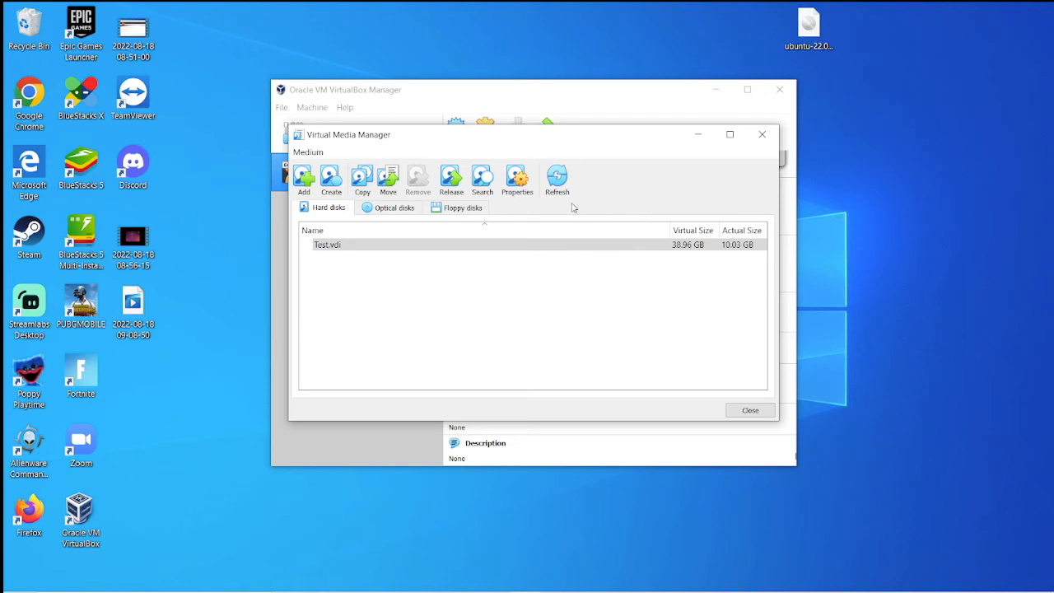
pyautogui.click(394, 208)
# Step: Remove ubuntu-22.04.1-desktop-amd64.iso, check the hard disks list, and close the manager
pyautogui.click(392, 248)
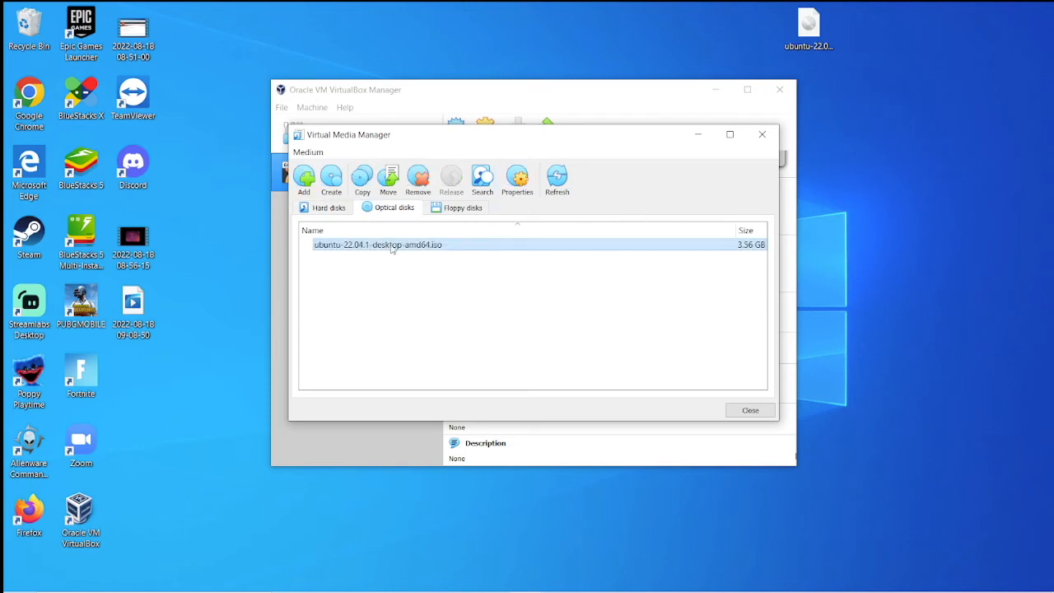
pyautogui.rightClick(687, 245)
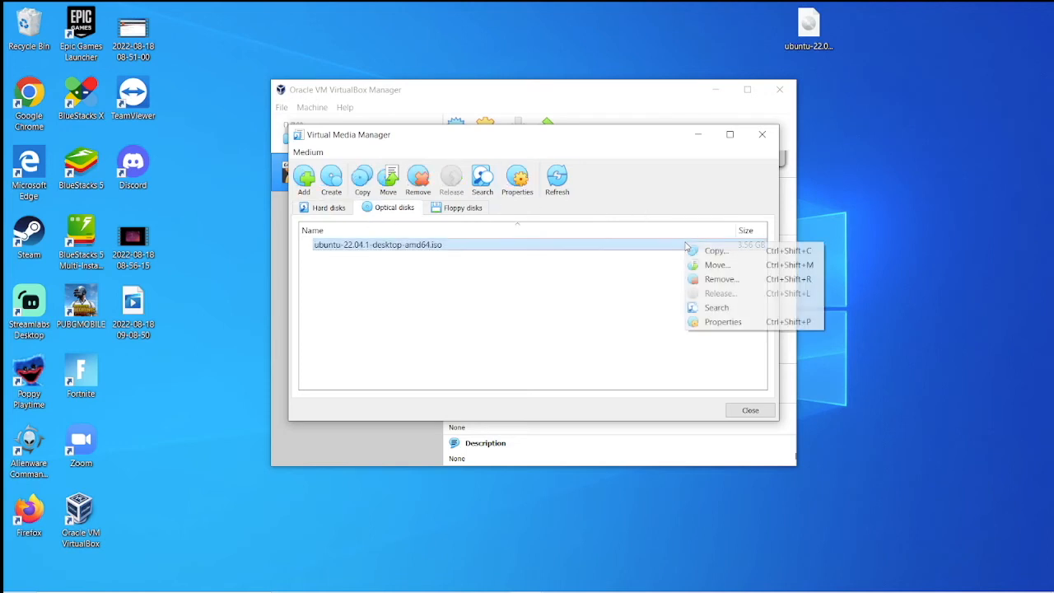
pyautogui.click(722, 279)
pyautogui.click(528, 335)
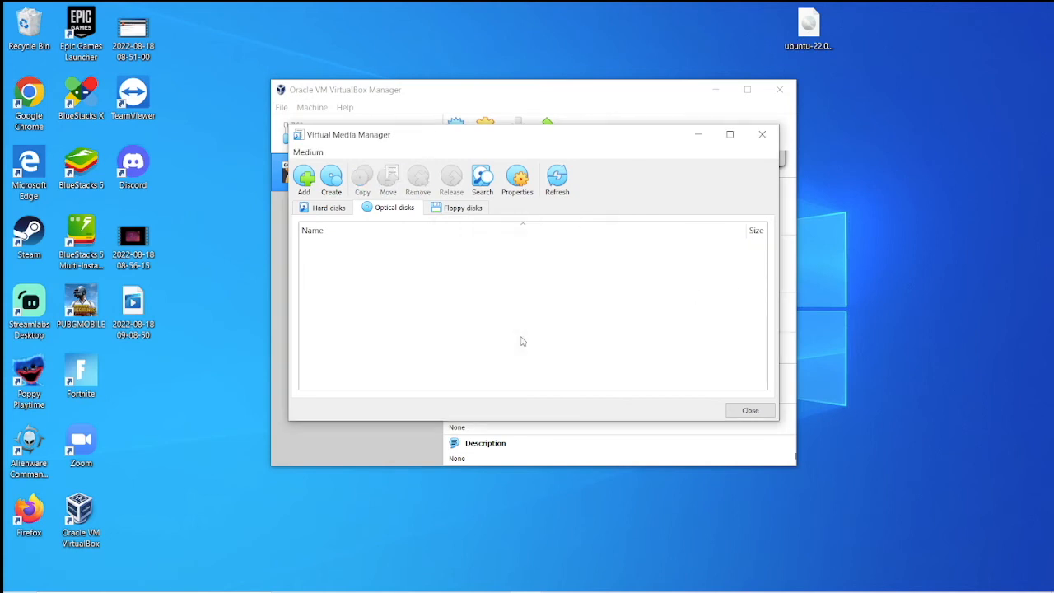
pyautogui.click(730, 134)
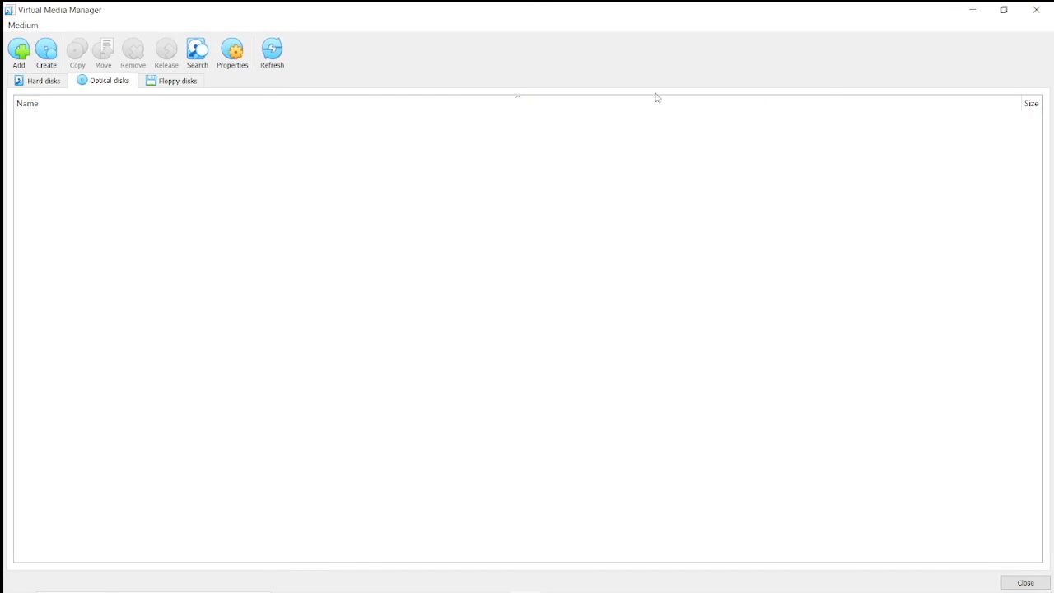
pyautogui.click(41, 82)
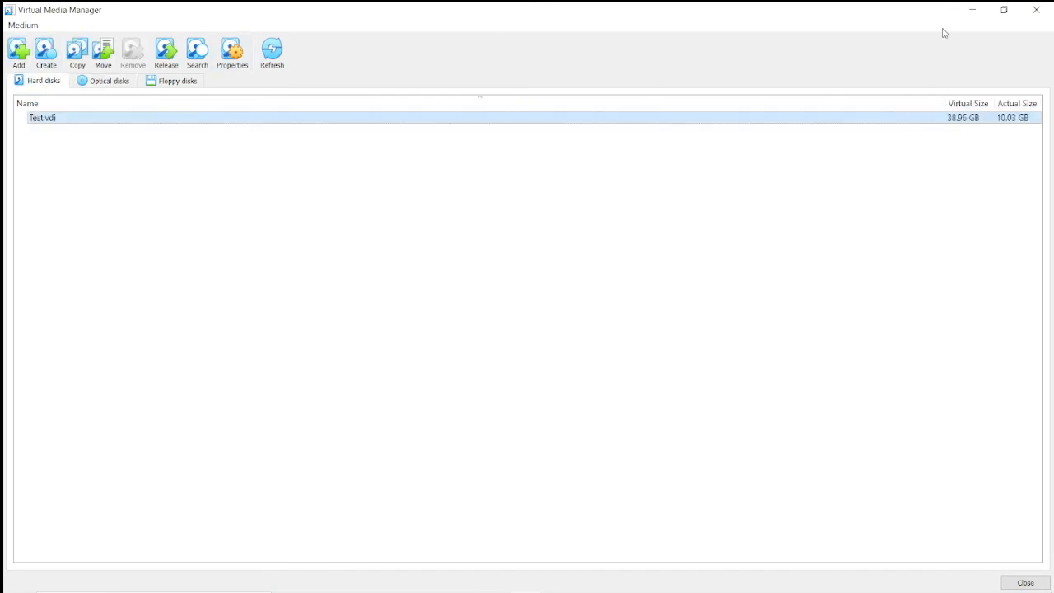
pyautogui.click(1037, 10)
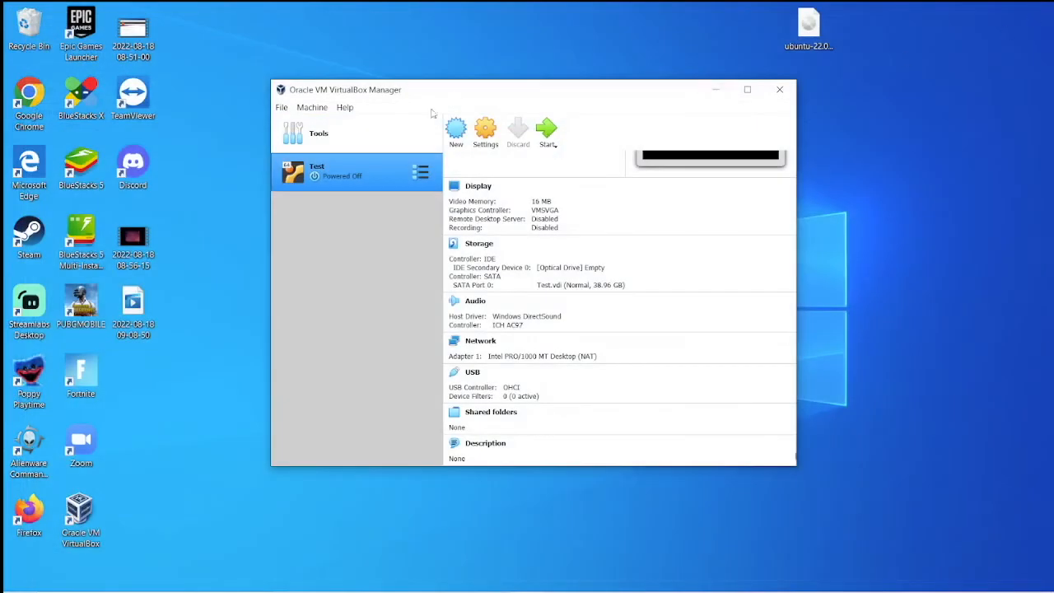
# Step: Start the Test virtual machine and reposition the VirtualBox Manager window
pyautogui.click(547, 129)
pyautogui.moveTo(593, 96); pyautogui.dragTo(511, 83)
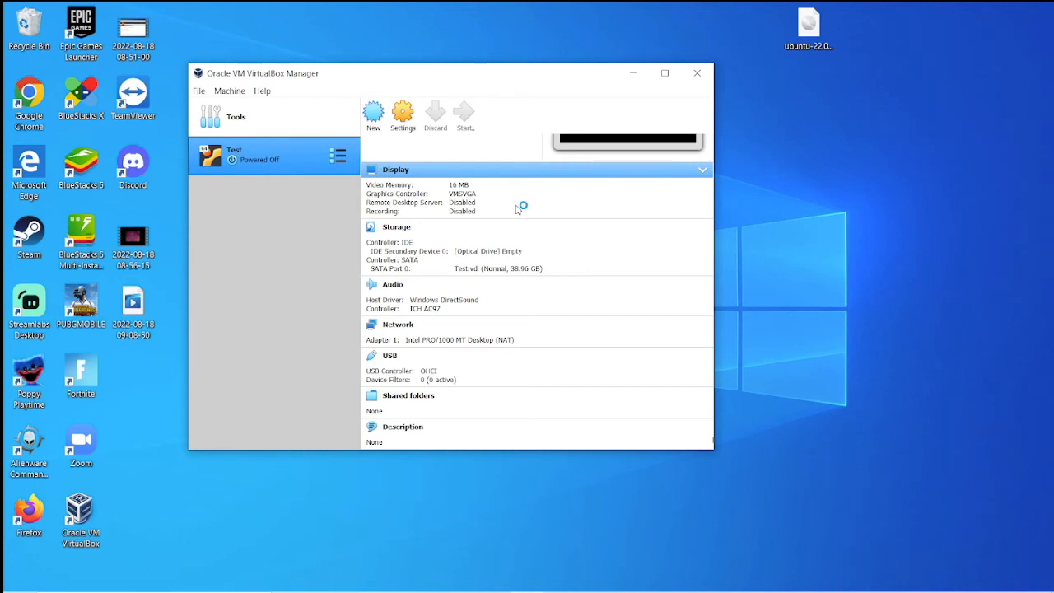
pyautogui.moveTo(522, 81); pyautogui.dragTo(560, 73)
# Step: Switch the VM window to scaled view, accept mouse/keyboard capture, and make the window taller
pyautogui.moveTo(717, 586)
pyautogui.click(561, 580)
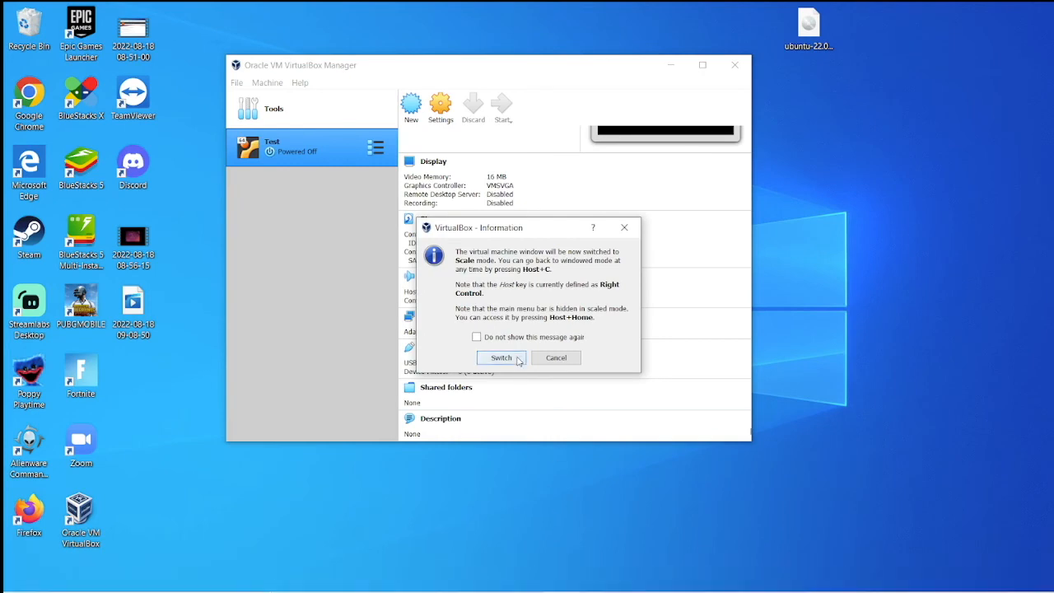
pyautogui.click(519, 361)
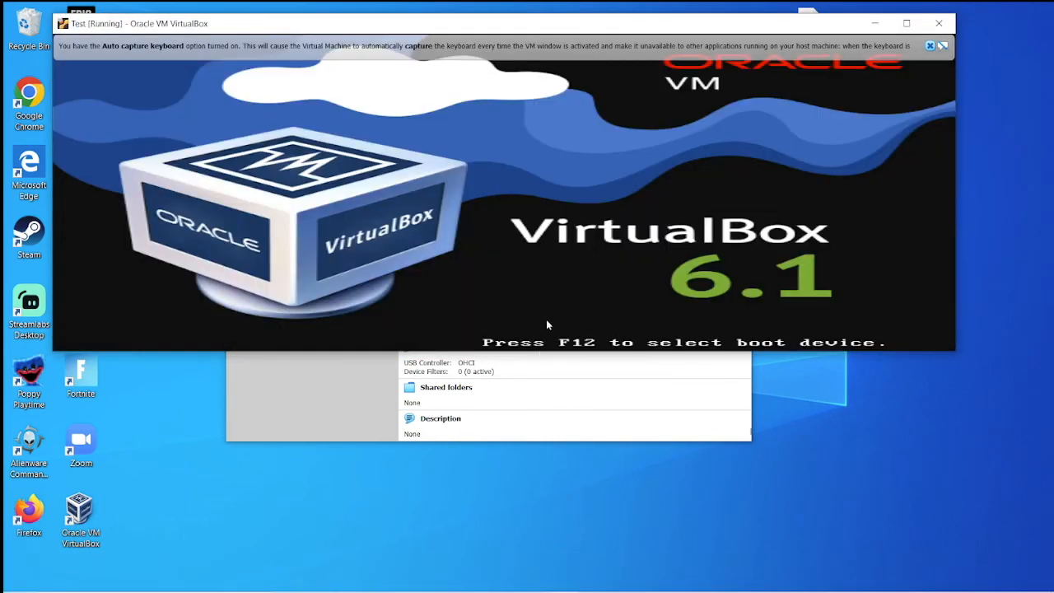
pyautogui.click(547, 322)
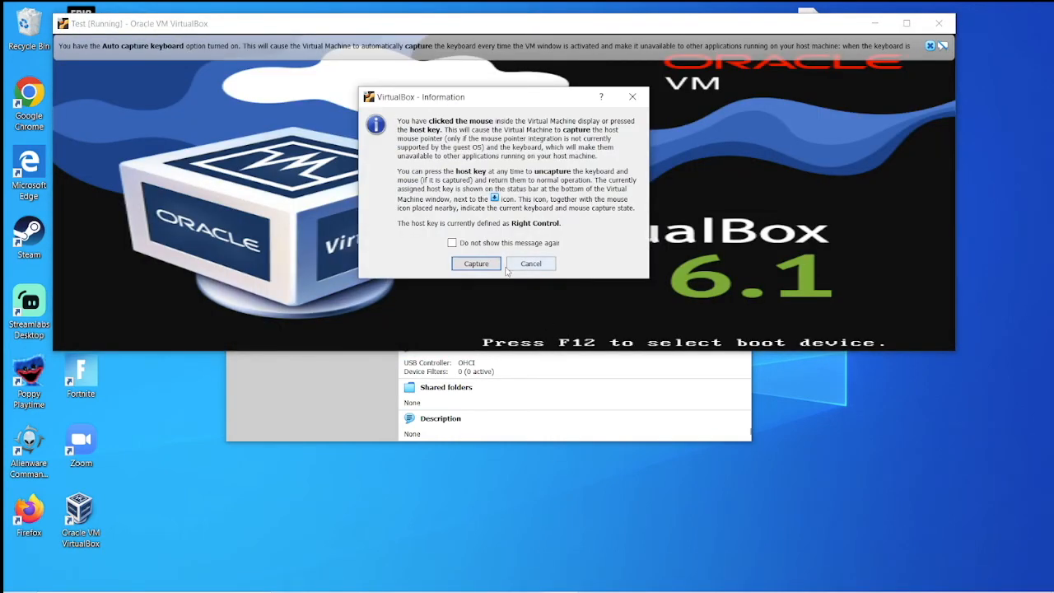
pyautogui.click(478, 262)
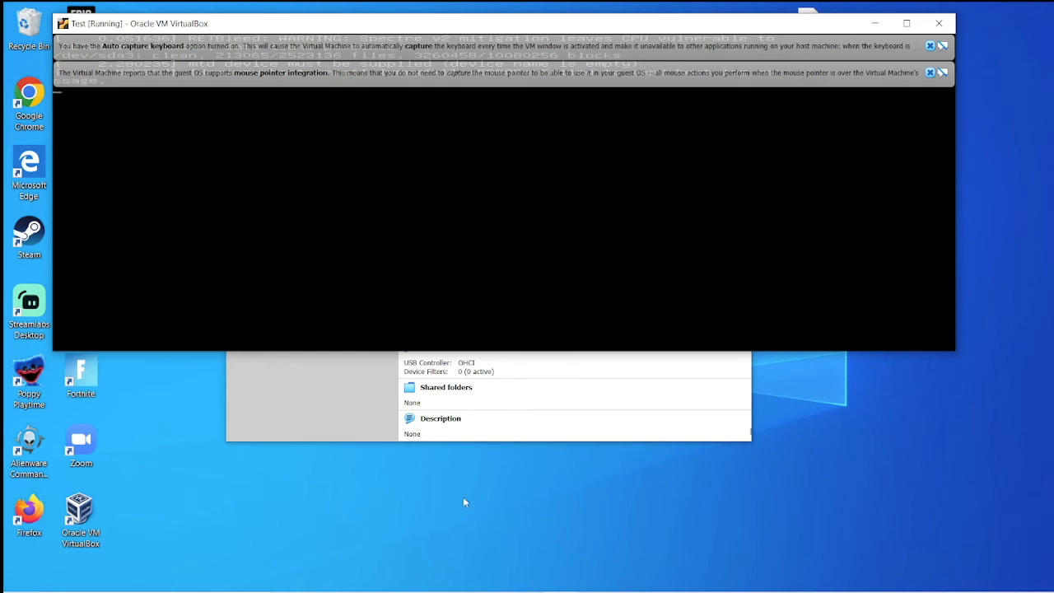
pyautogui.moveTo(950, 353); pyautogui.dragTo(931, 592)
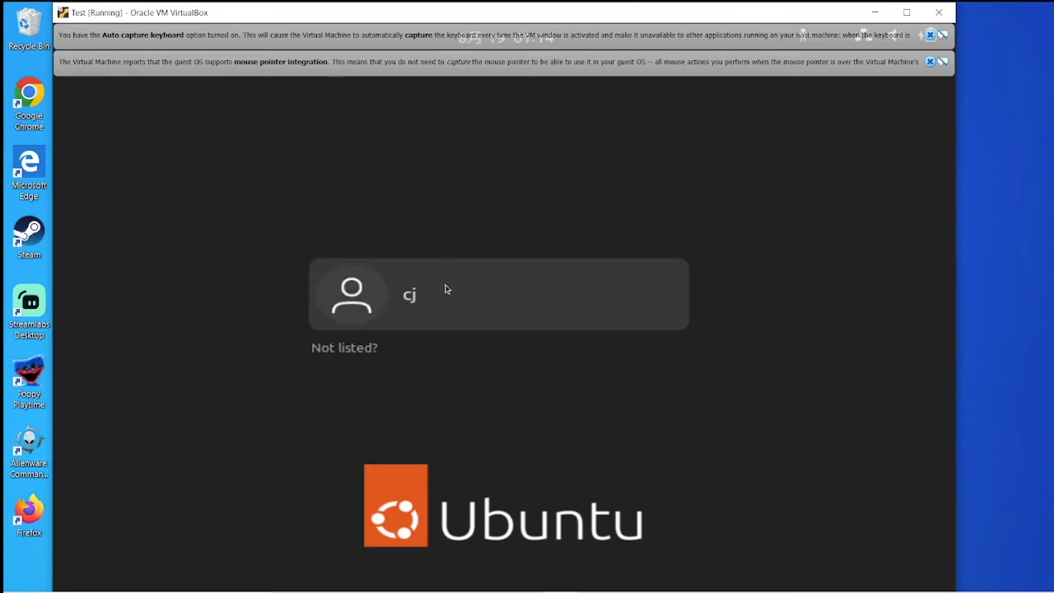
# Step: Log in to the Ubuntu user account with its password
pyautogui.click(446, 289)
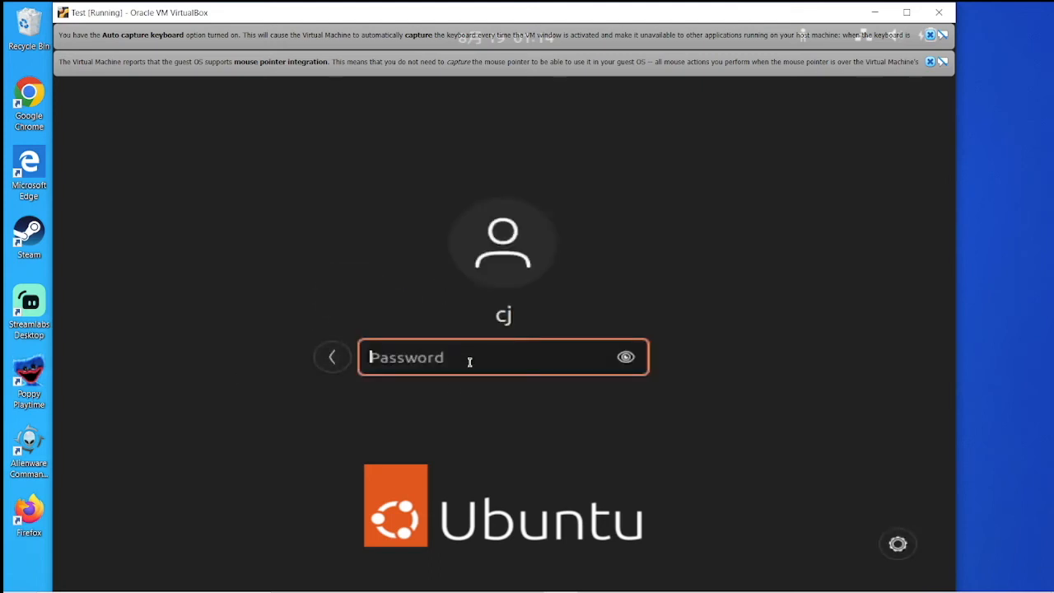
pyautogui.write('••••••••')
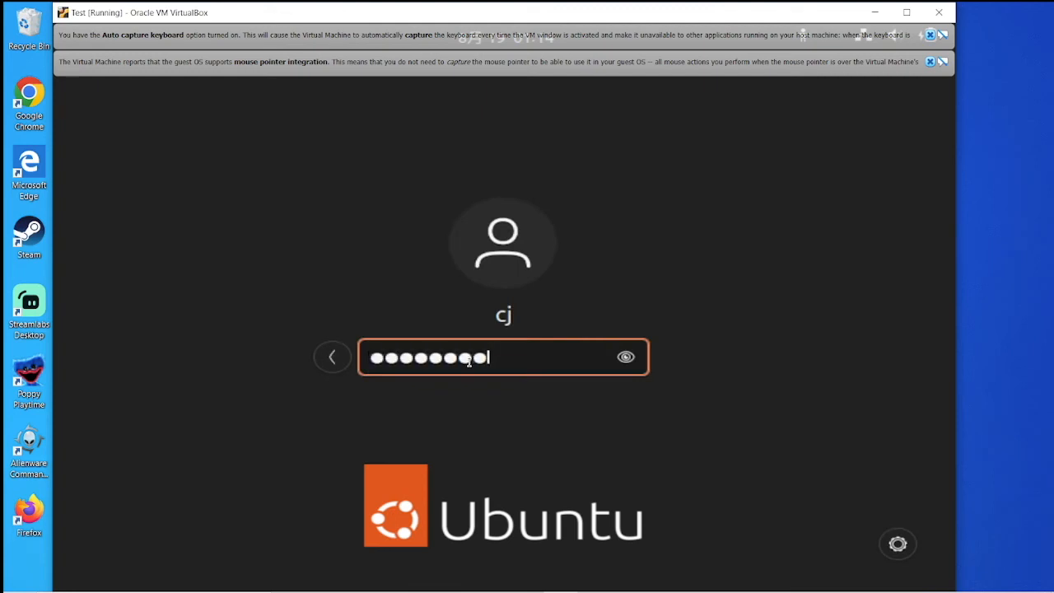
pyautogui.press('Return')
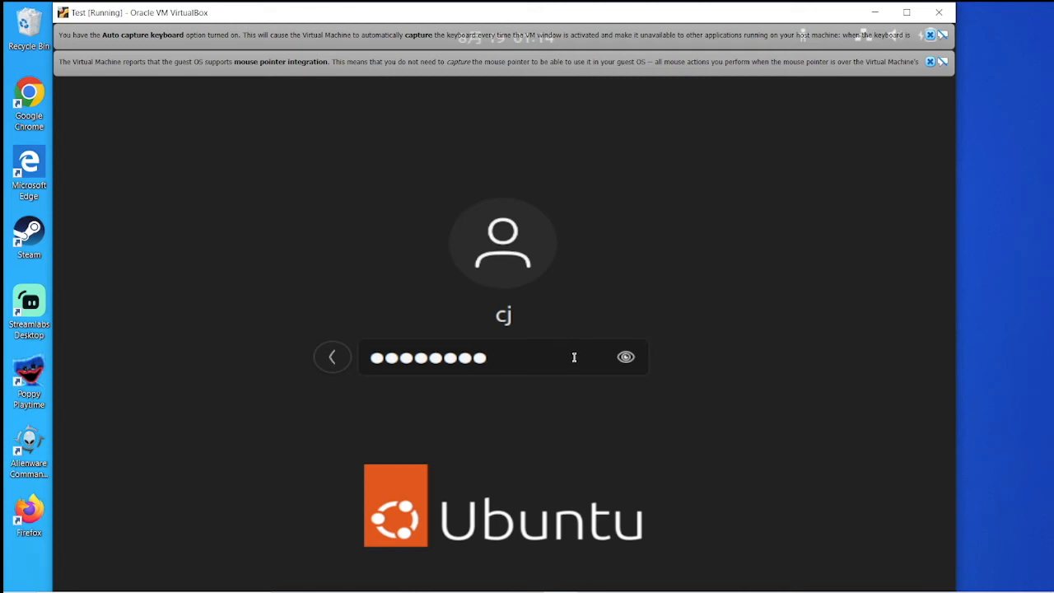
# Step: Dismiss the mouse integration and keyboard capture notification bars and confirm the login
pyautogui.click(931, 62)
pyautogui.click(931, 36)
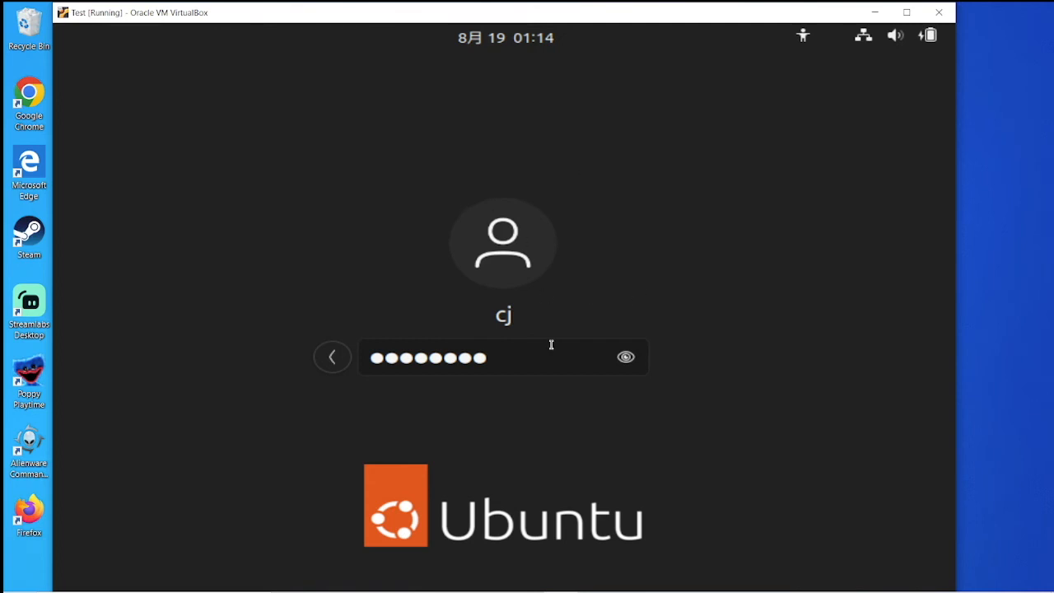
pyautogui.press('Return')
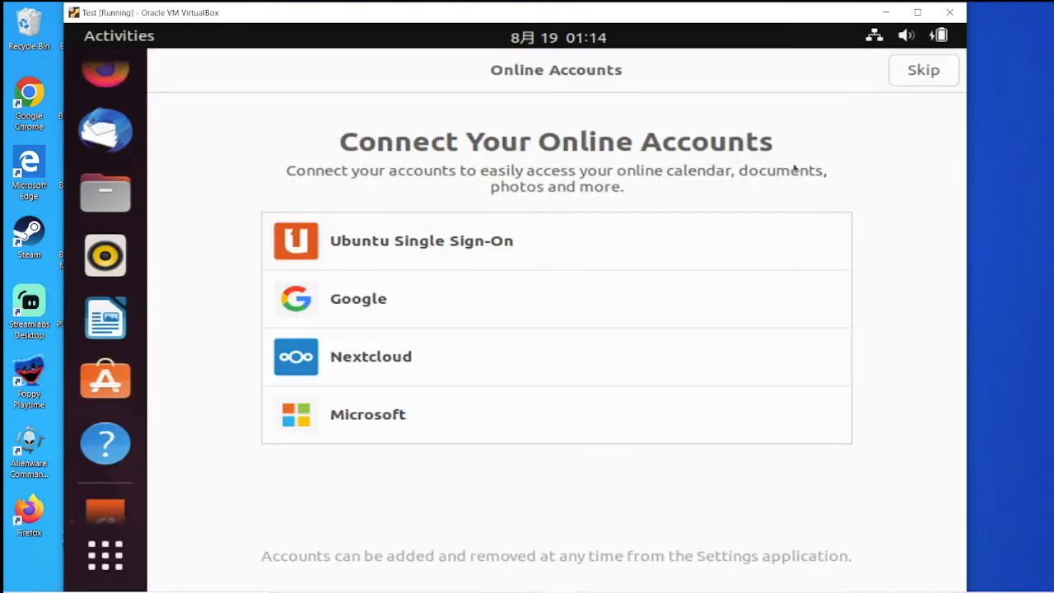
# Step: Skip Connect Your Online Accounts and move past the Livepatch page
pyautogui.click(926, 74)
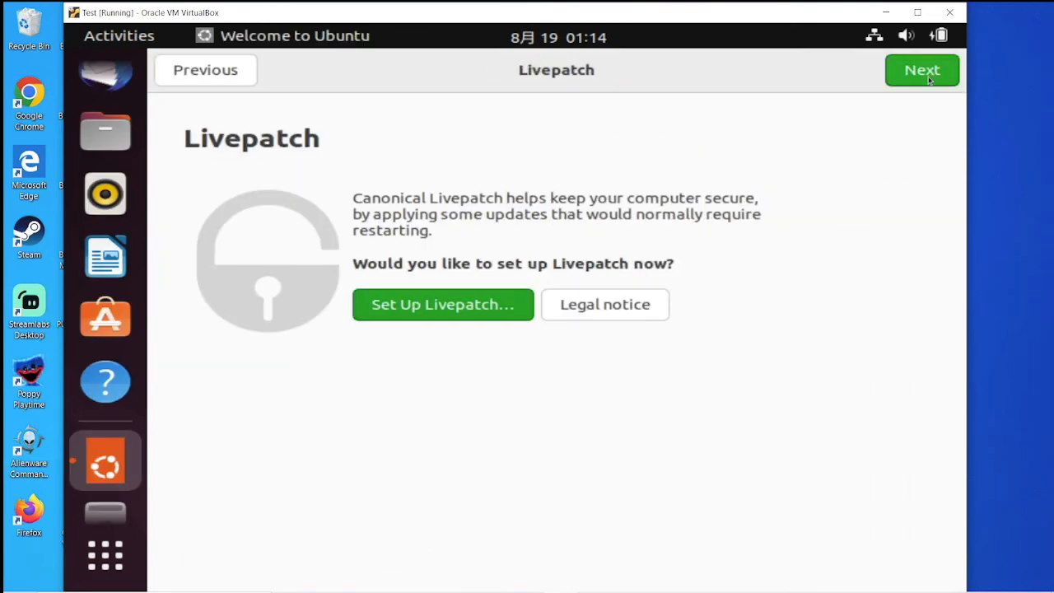
pyautogui.click(236, 76)
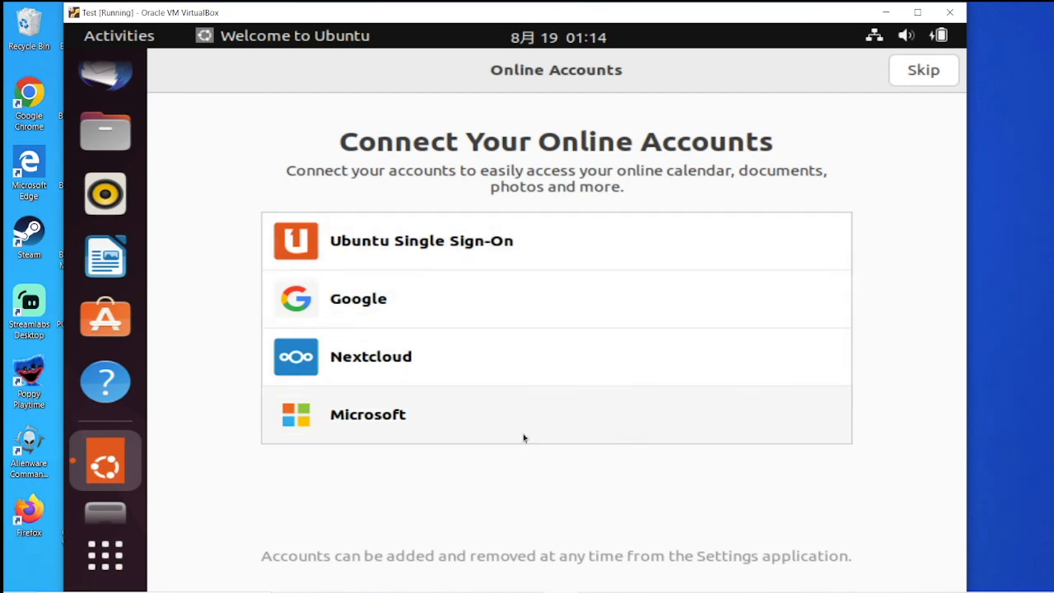
pyautogui.click(946, 69)
pyautogui.click(932, 79)
pyautogui.click(925, 72)
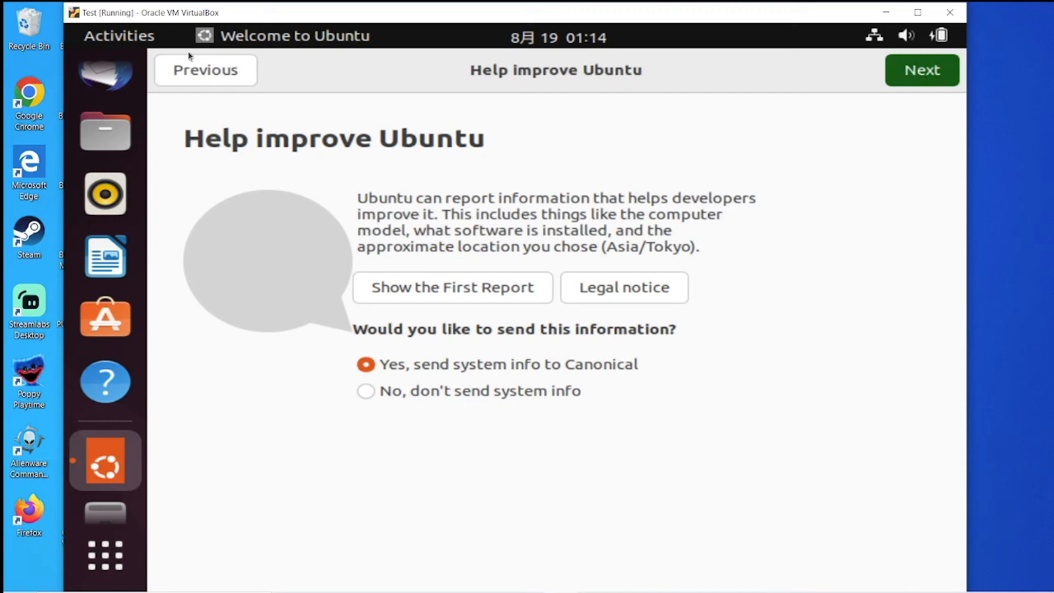
# Step: Continue past Help improve Ubuntu and Privacy, finish with Done, and move the Home icon up
pyautogui.click(919, 70)
pyautogui.click(933, 74)
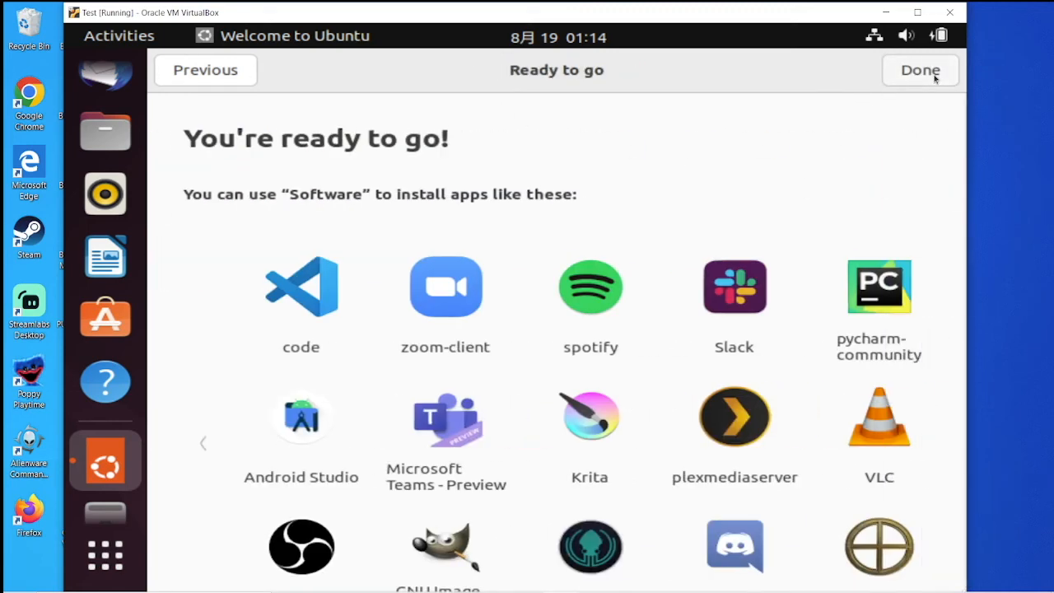
pyautogui.scroll(-3, 483, 323)
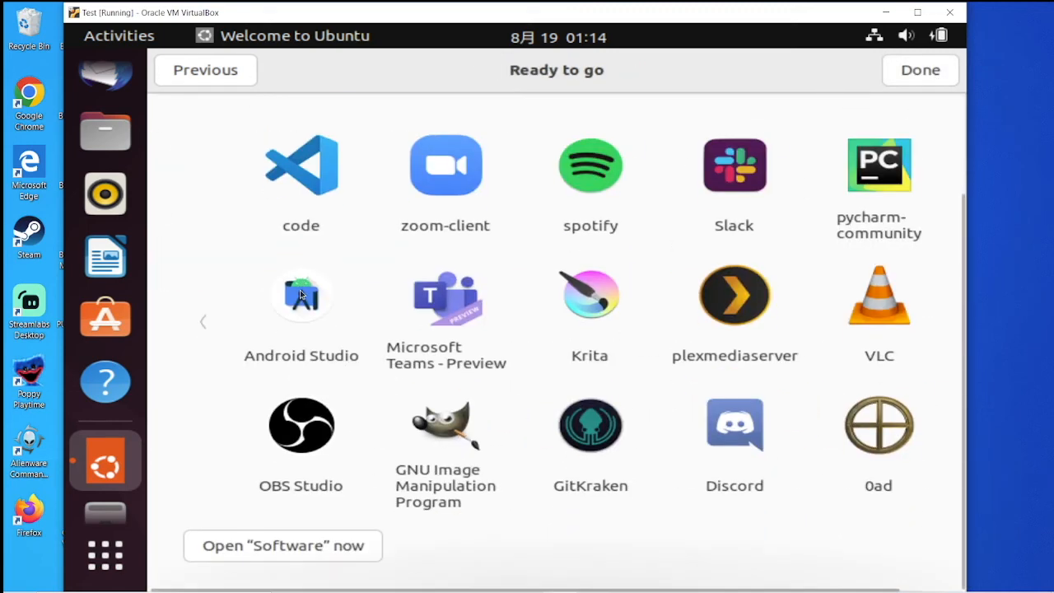
pyautogui.scroll(1, 371, 280)
pyautogui.scroll(-1, 299, 247)
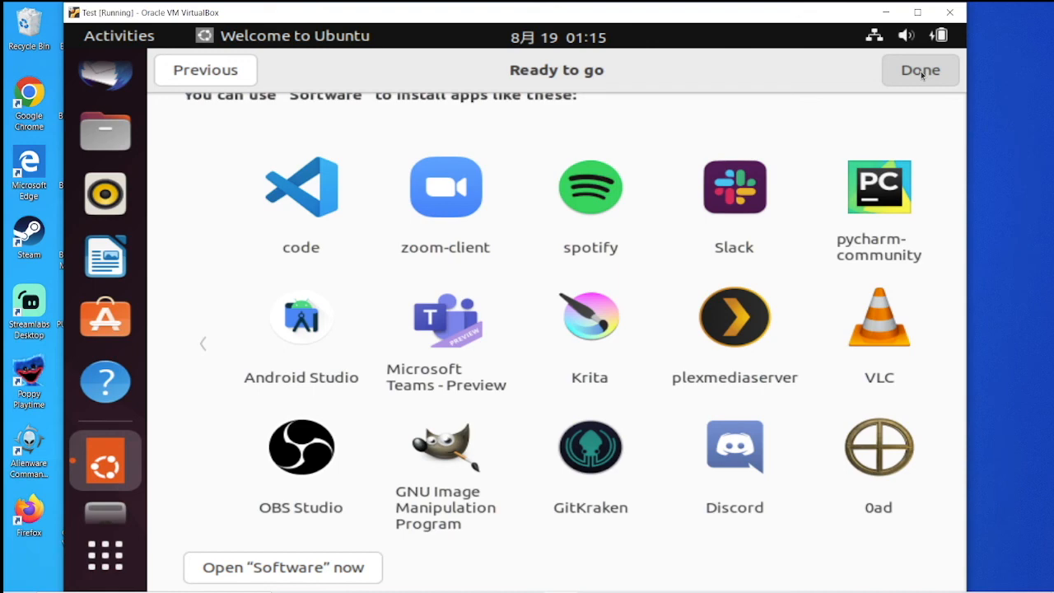
pyautogui.click(921, 70)
pyautogui.moveTo(883, 523); pyautogui.dragTo(883, 416)
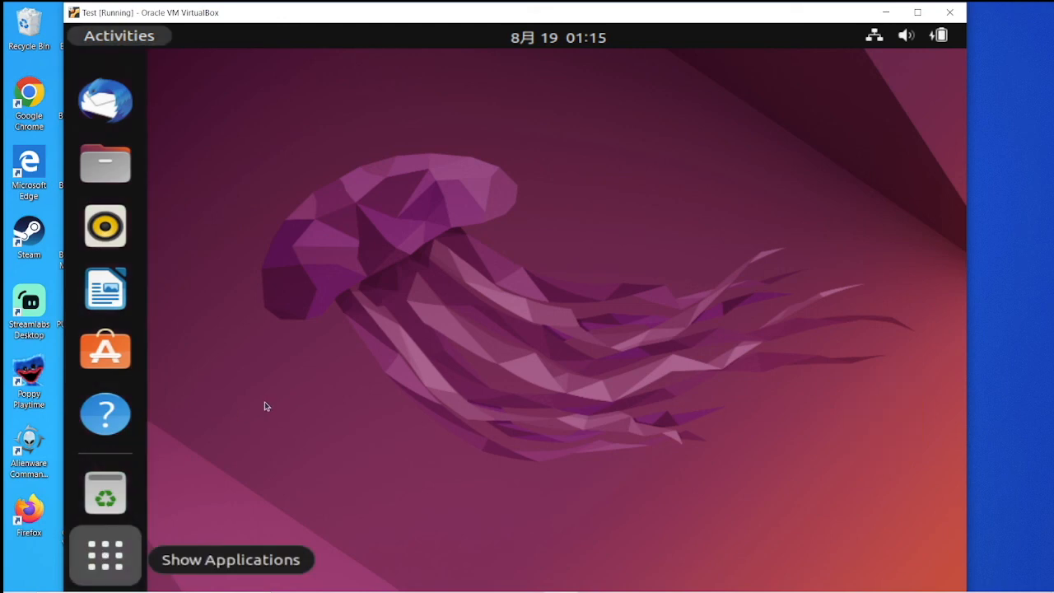
# Step: Launch Terminal from the Show Applications grid (Super+A)
pyautogui.press('super+a')
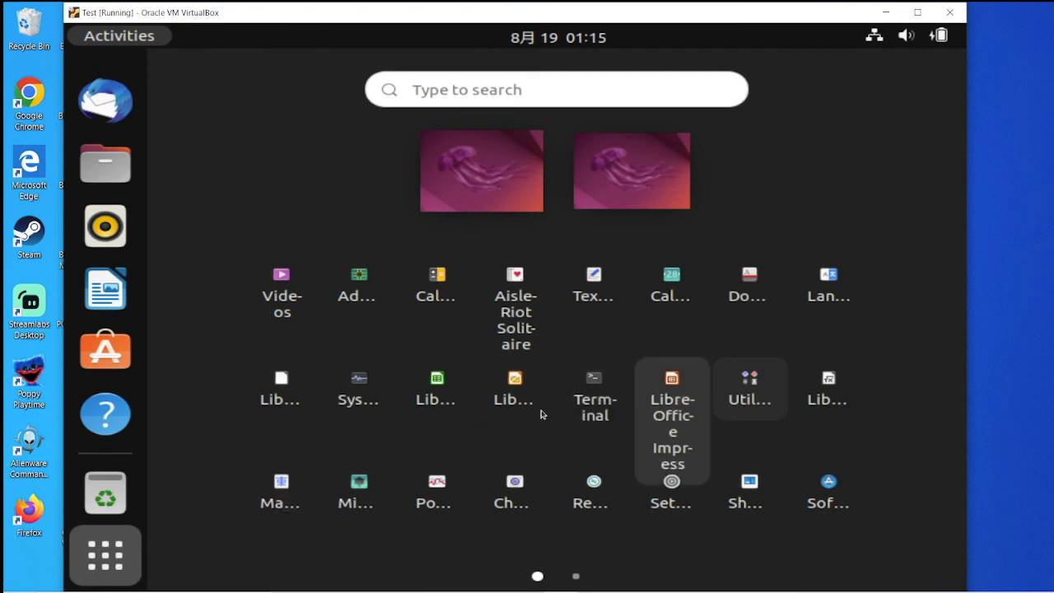
pyautogui.click(605, 387)
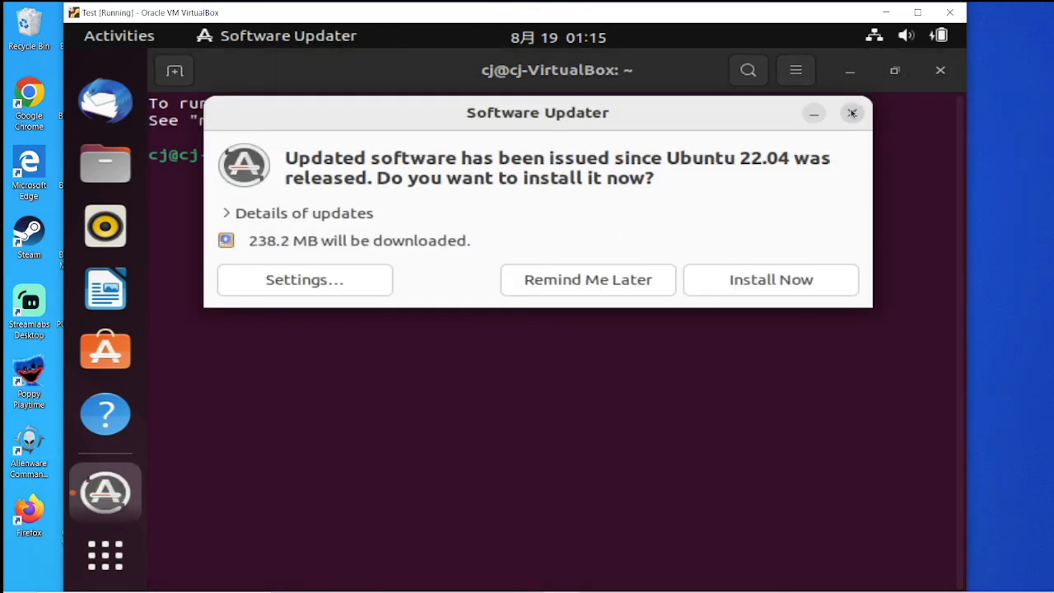
# Step: Dismiss the Software Updater prompt and list the home folder with ls
pyautogui.click(852, 113)
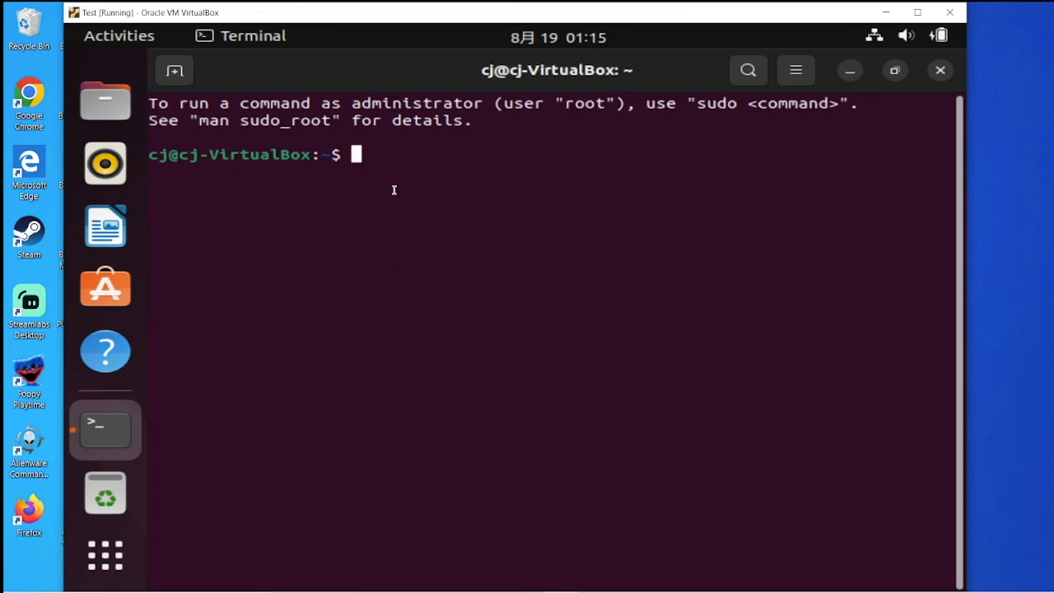
pyautogui.write('ls')
pyautogui.press('Return')
# Step: Change to / with cd /, list the root directory, and launch Ubuntu Software
pyautogui.write('cd /')
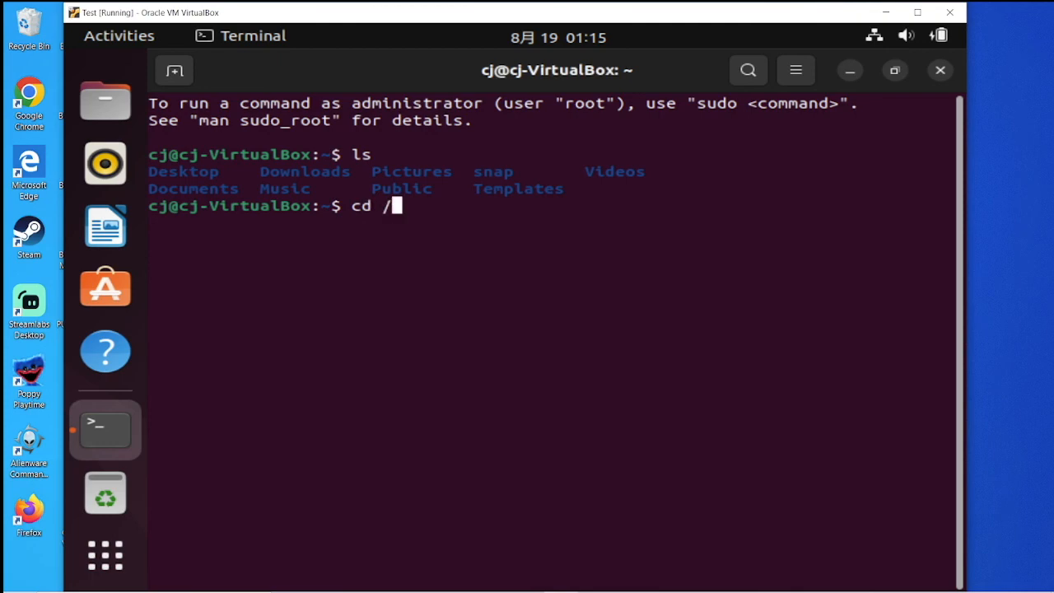
pyautogui.press('Return')
pyautogui.write('ls')
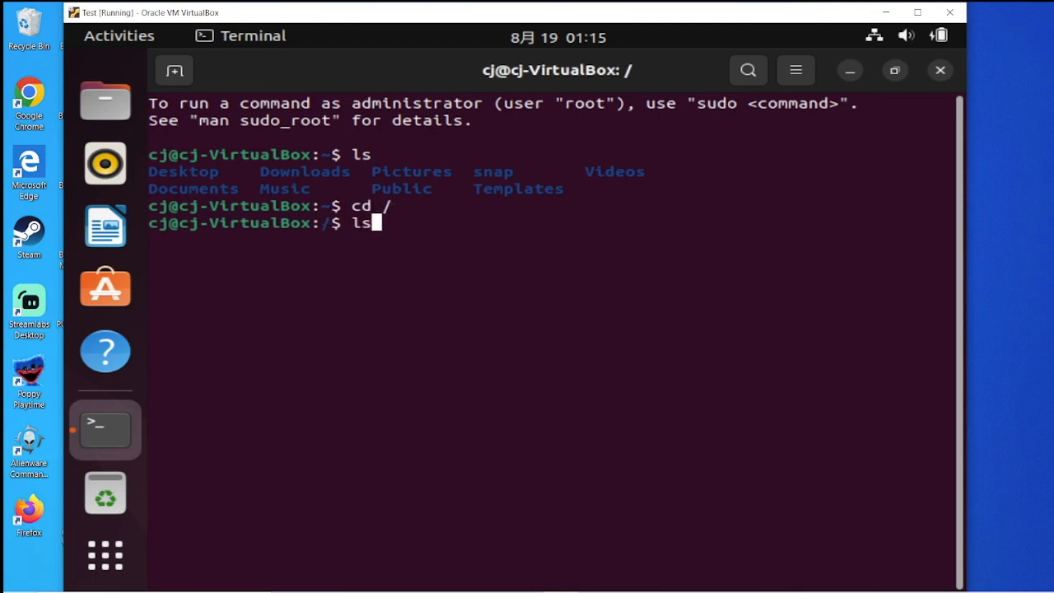
pyautogui.press('Return')
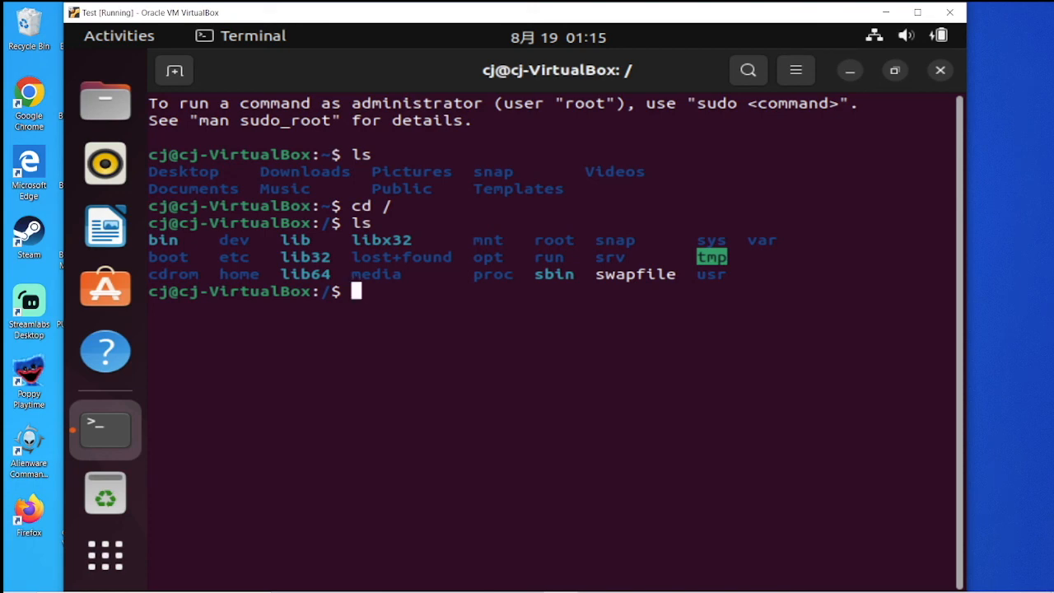
pyautogui.click(129, 285)
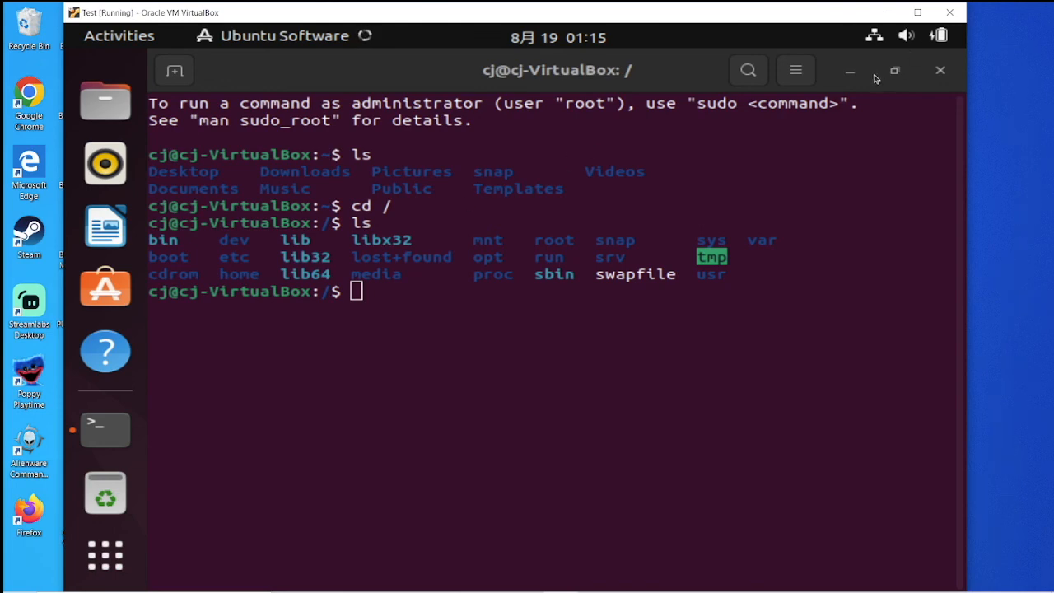
# Step: Close the Terminal and scroll through Ubuntu Software's Explore page
pyautogui.click(937, 71)
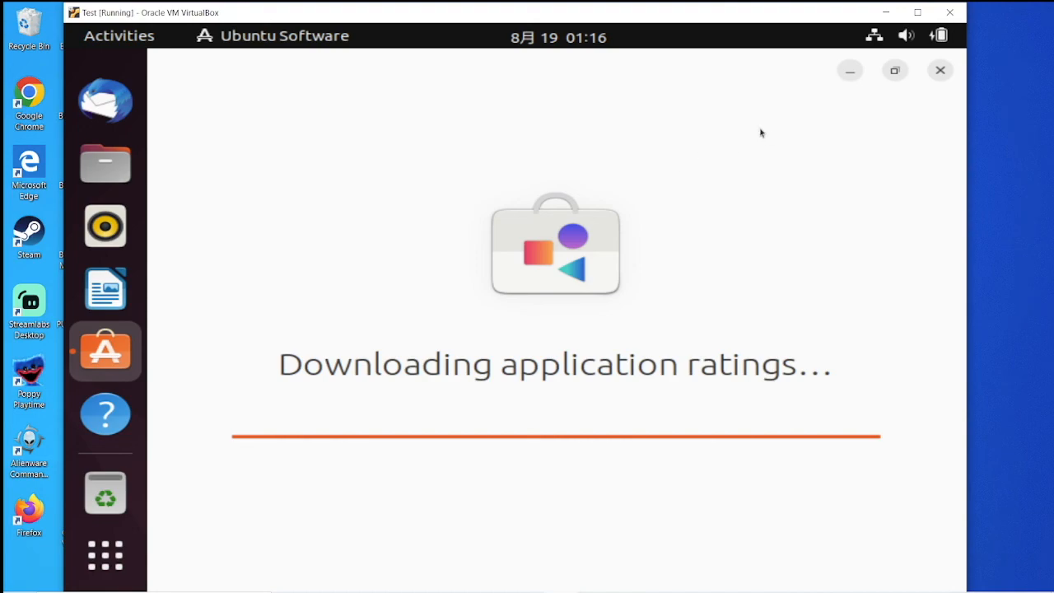
pyautogui.scroll(-6, 862, 402)
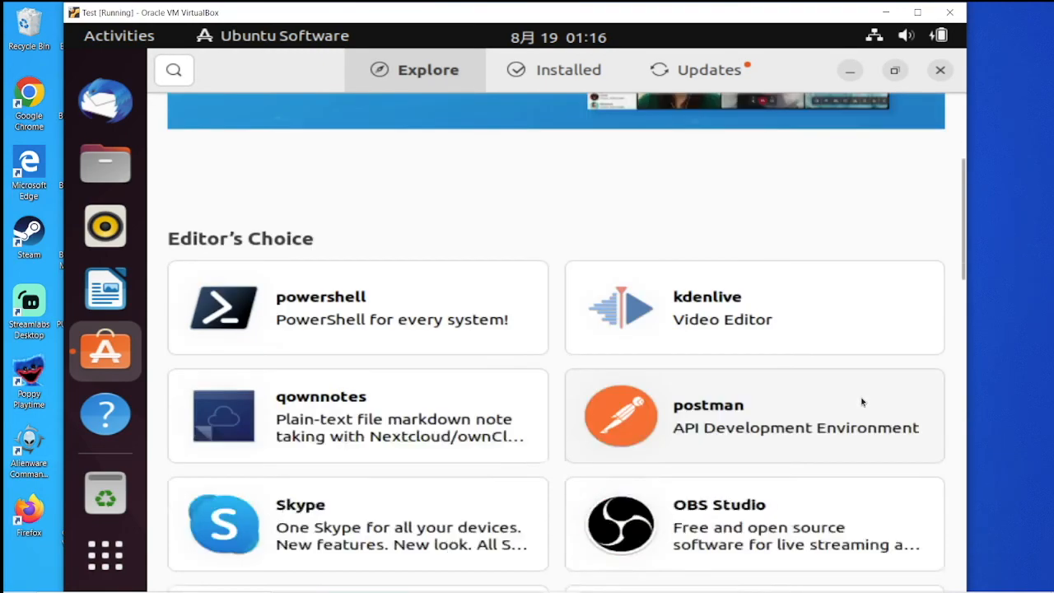
pyautogui.scroll(-4, 862, 402)
pyautogui.scroll(5, 863, 402)
pyautogui.scroll(5, 863, 402)
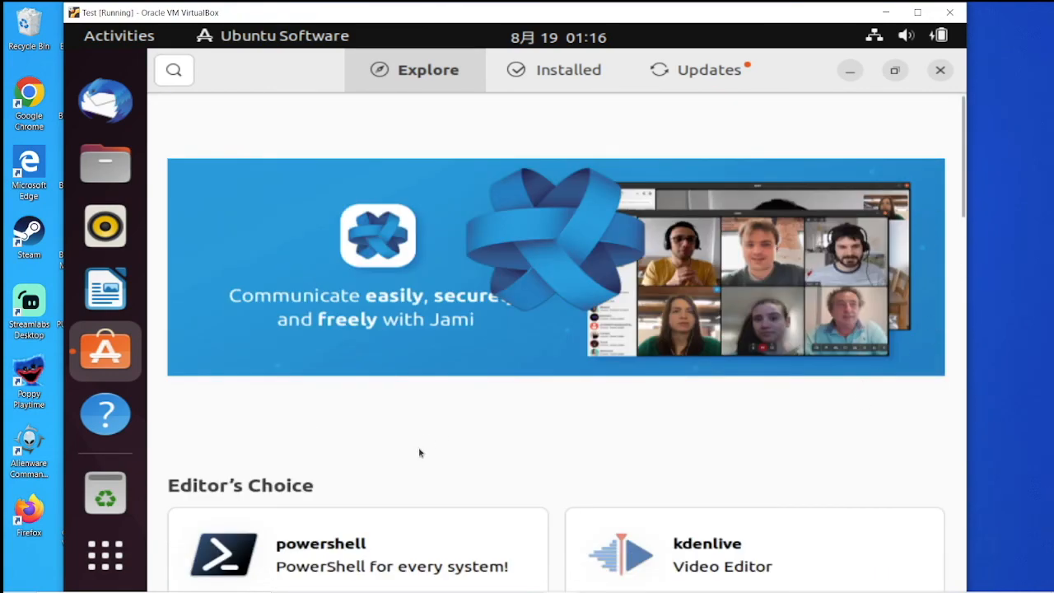
pyautogui.scroll(-2, 445, 430)
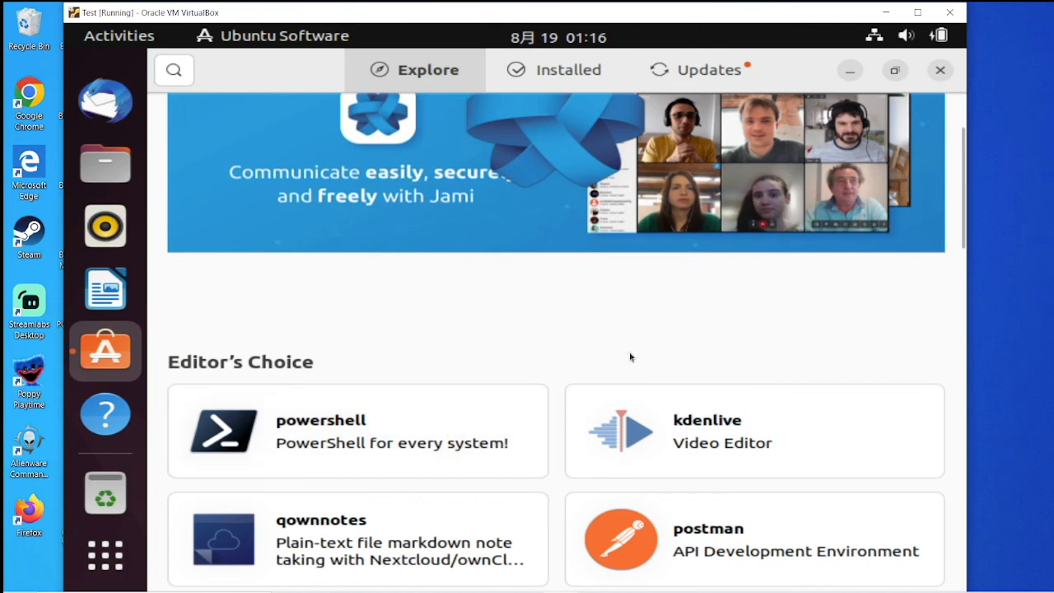
# Step: Browse further down the Explore page, then close Ubuntu Software
pyautogui.scroll(-1, 639, 316)
pyautogui.scroll(-1, 872, 362)
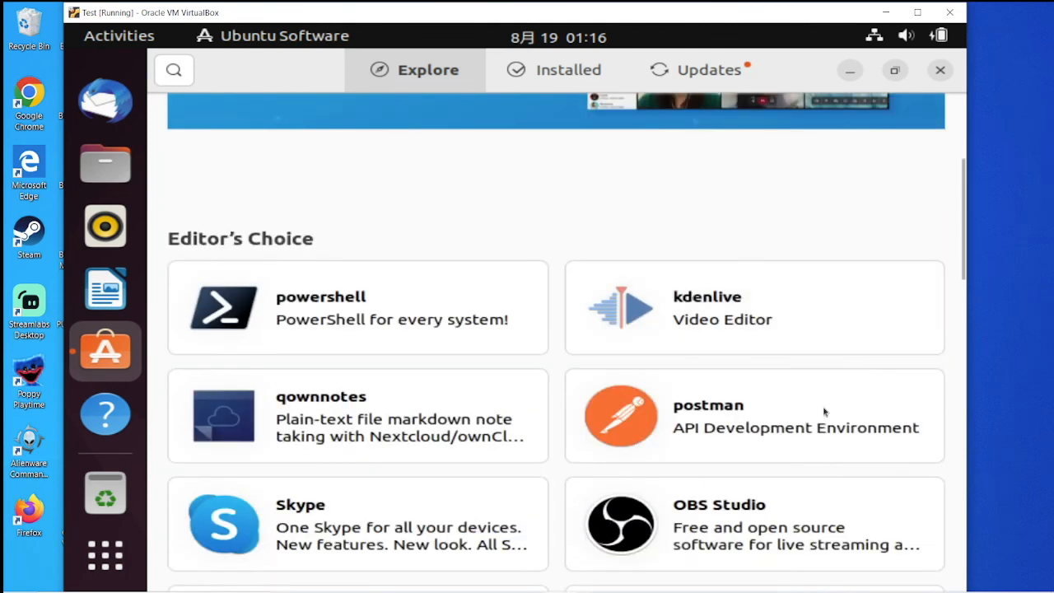
pyautogui.scroll(-1, 777, 461)
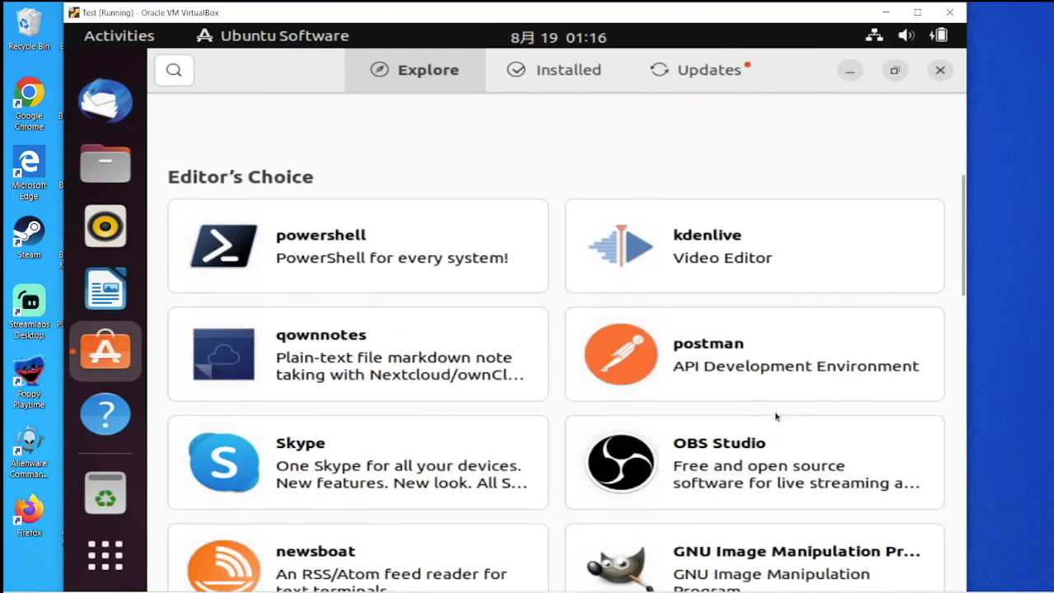
pyautogui.scroll(-2, 771, 370)
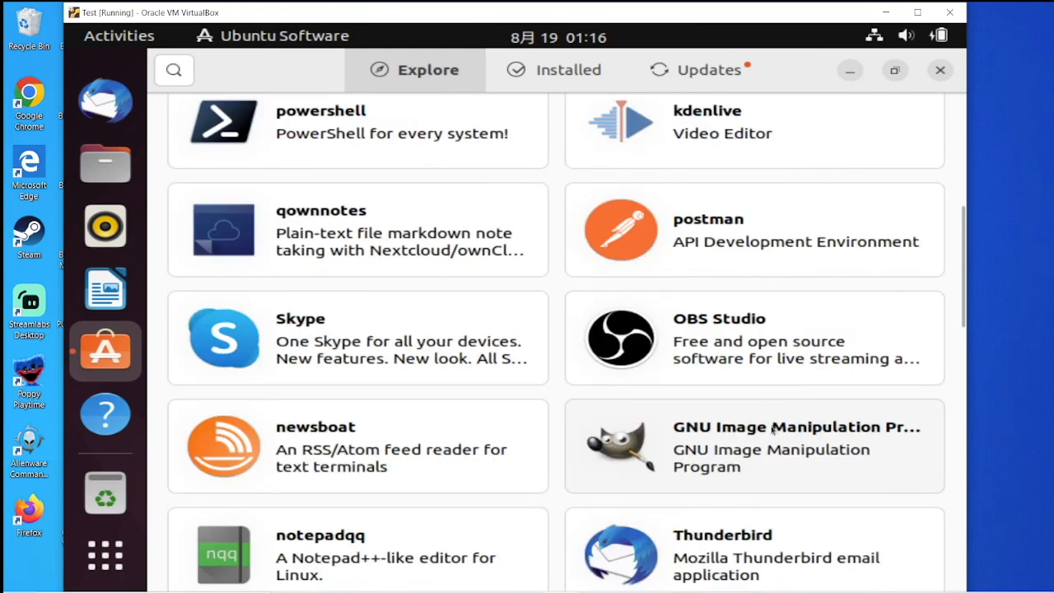
pyautogui.scroll(5, 758, 384)
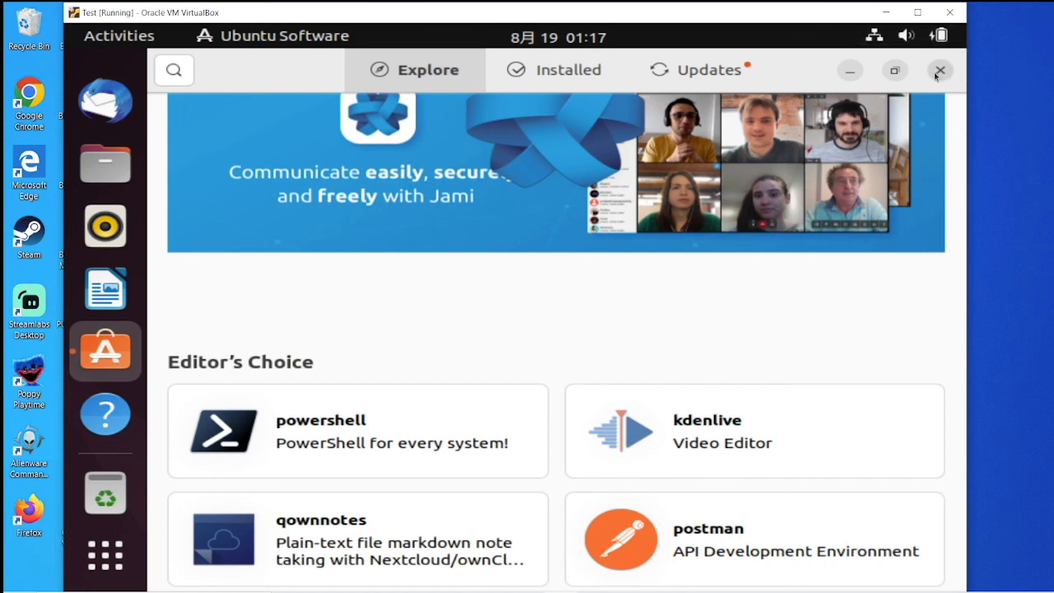
pyautogui.click(939, 71)
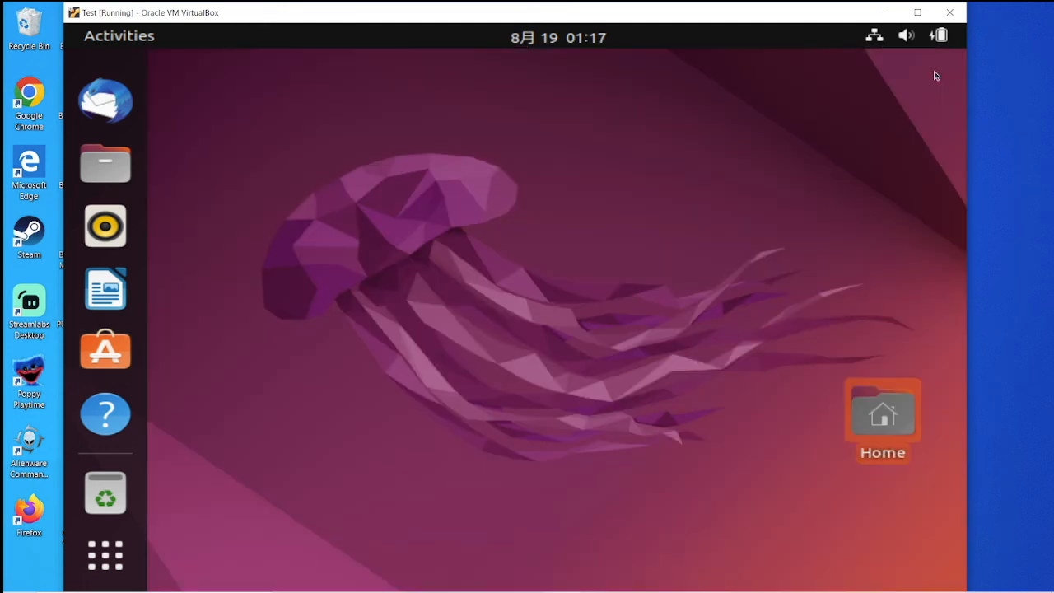